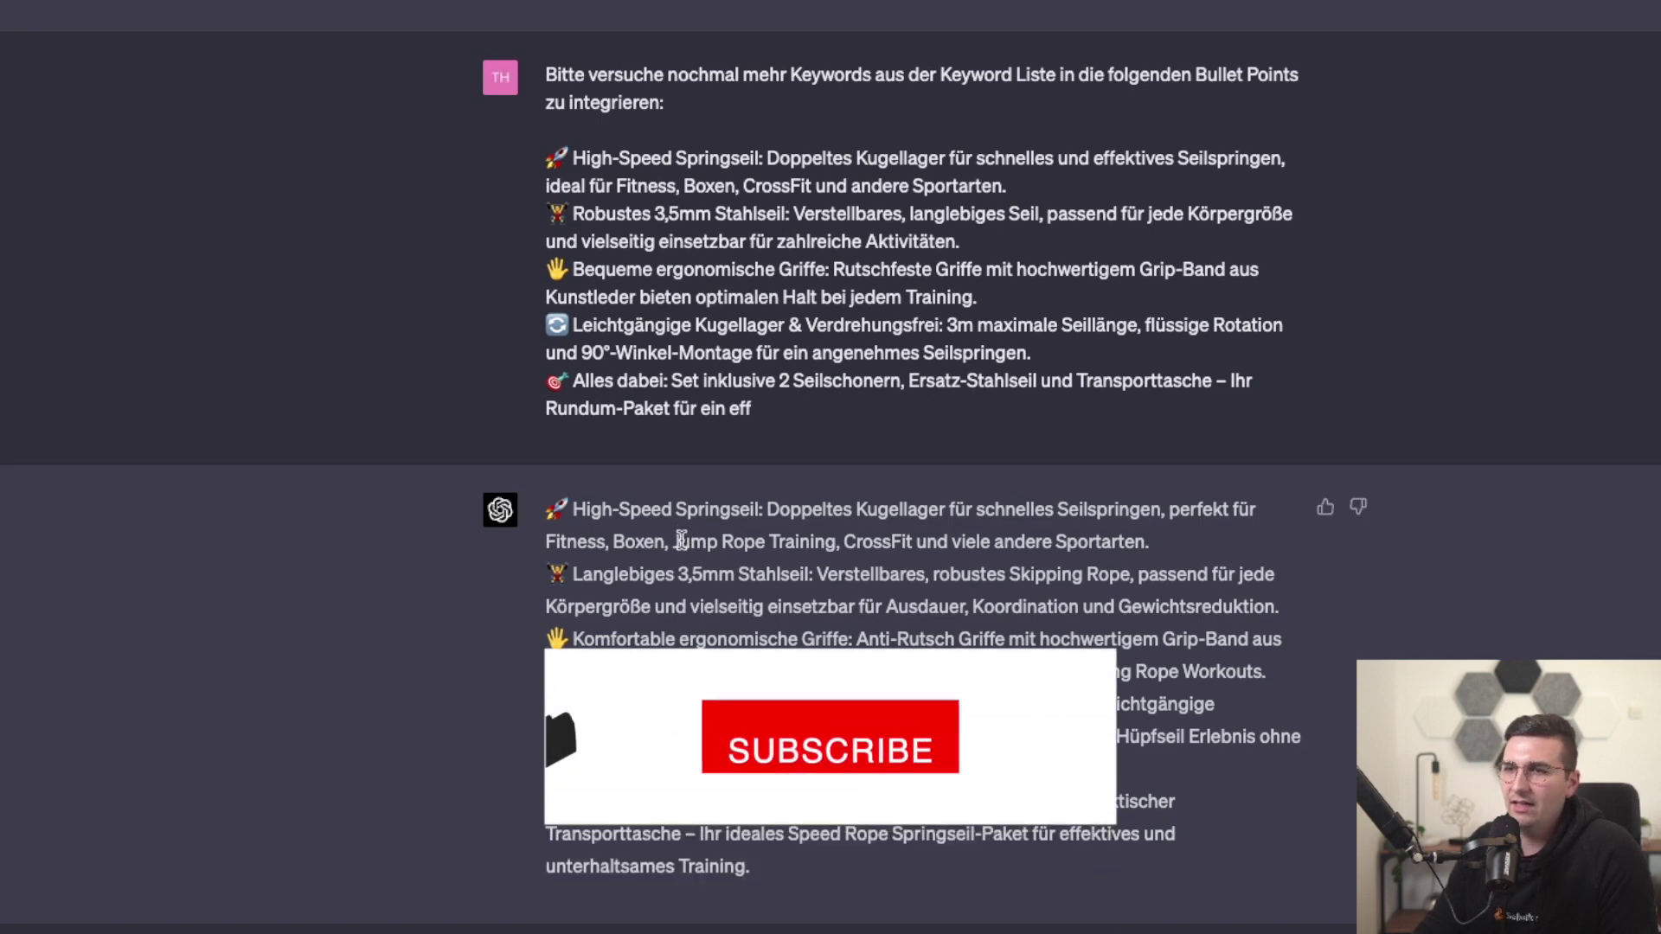
Examine the rewritten bullet points for integrated keywords such as Jump Rope, Jumping Rope, Hüpfseil and Speed Rope
left_click_drag(672, 545, 819, 546)
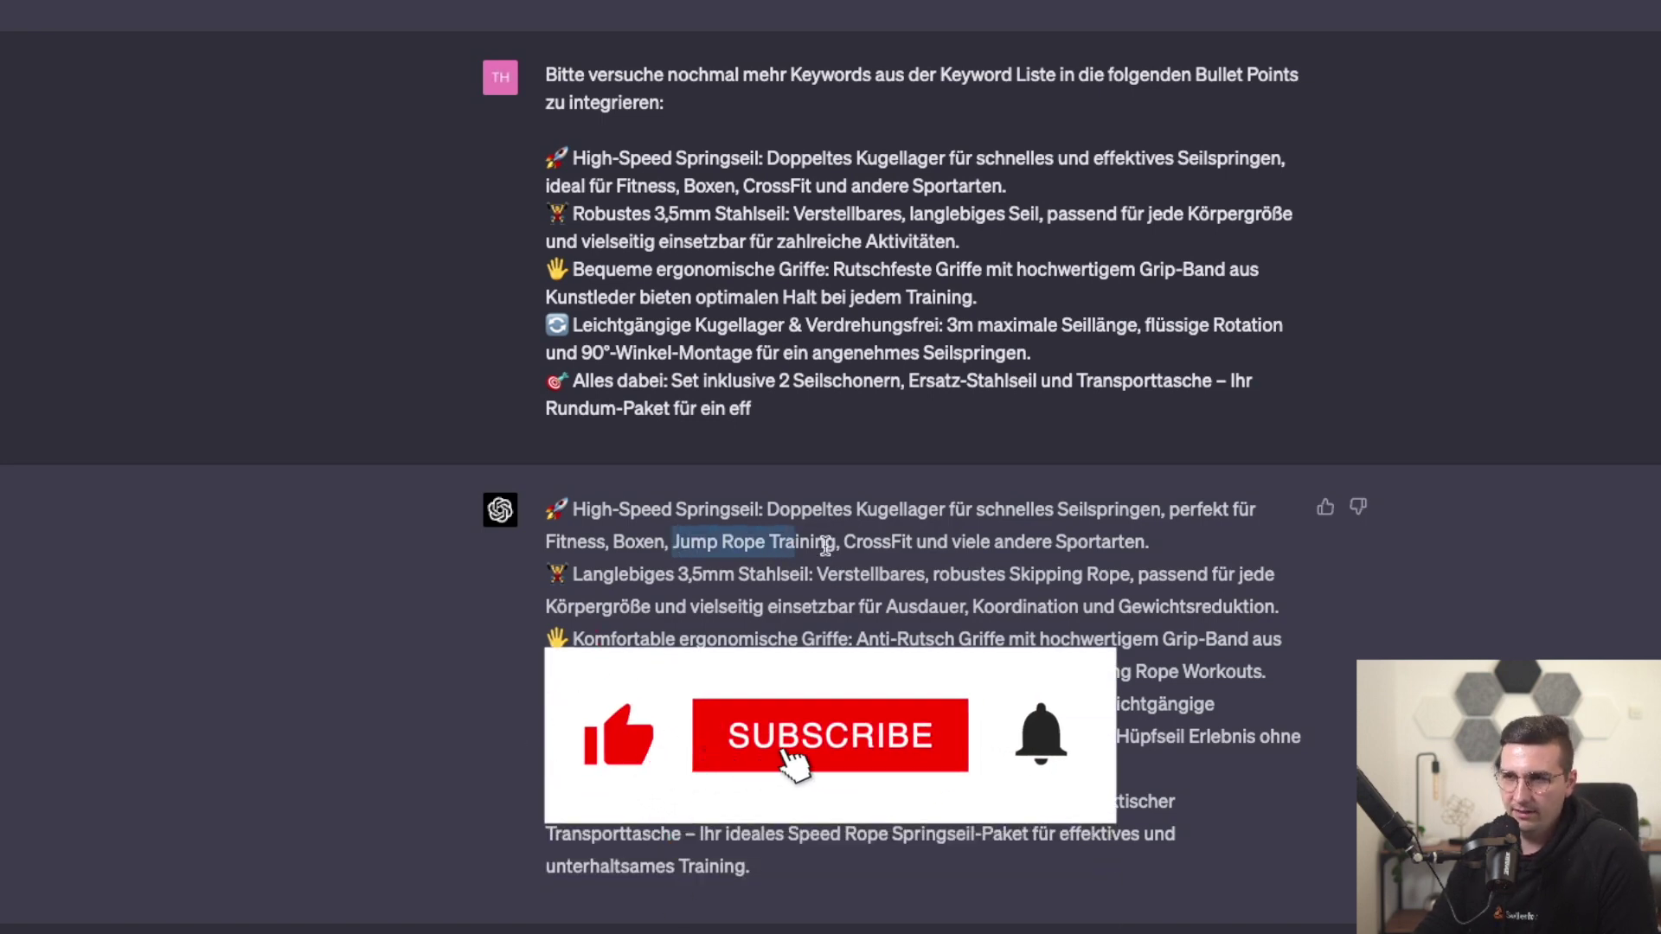
left_click(740, 545)
left_click_drag(671, 545, 776, 542)
left_click(770, 547)
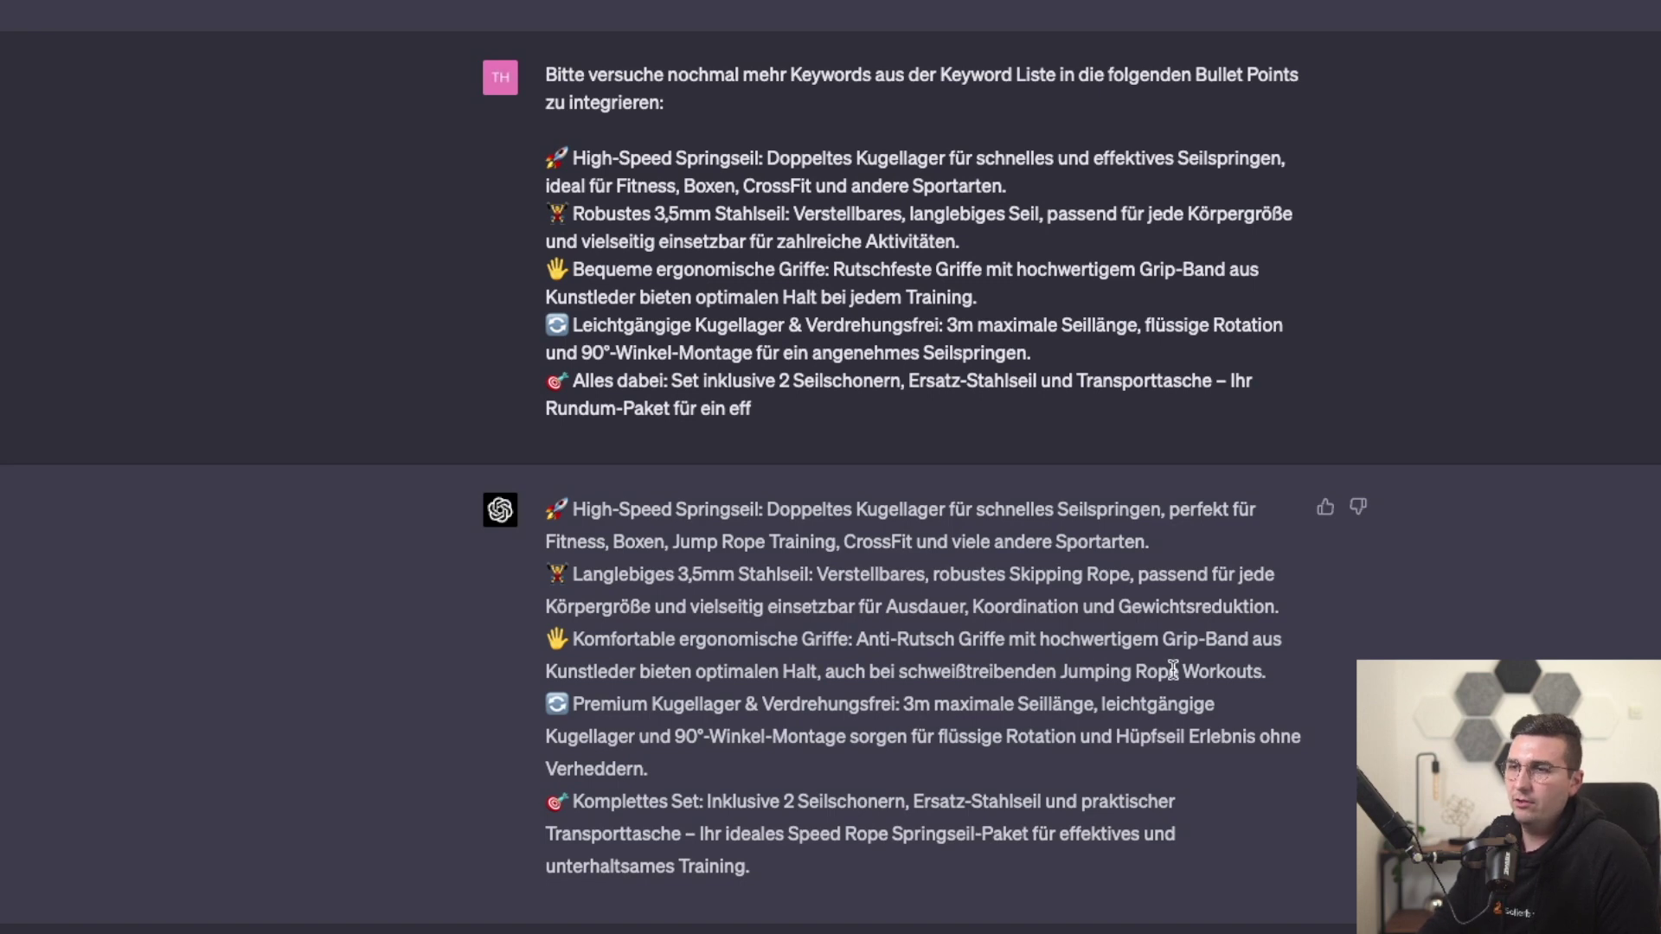
left_click_drag(1177, 671, 1061, 675)
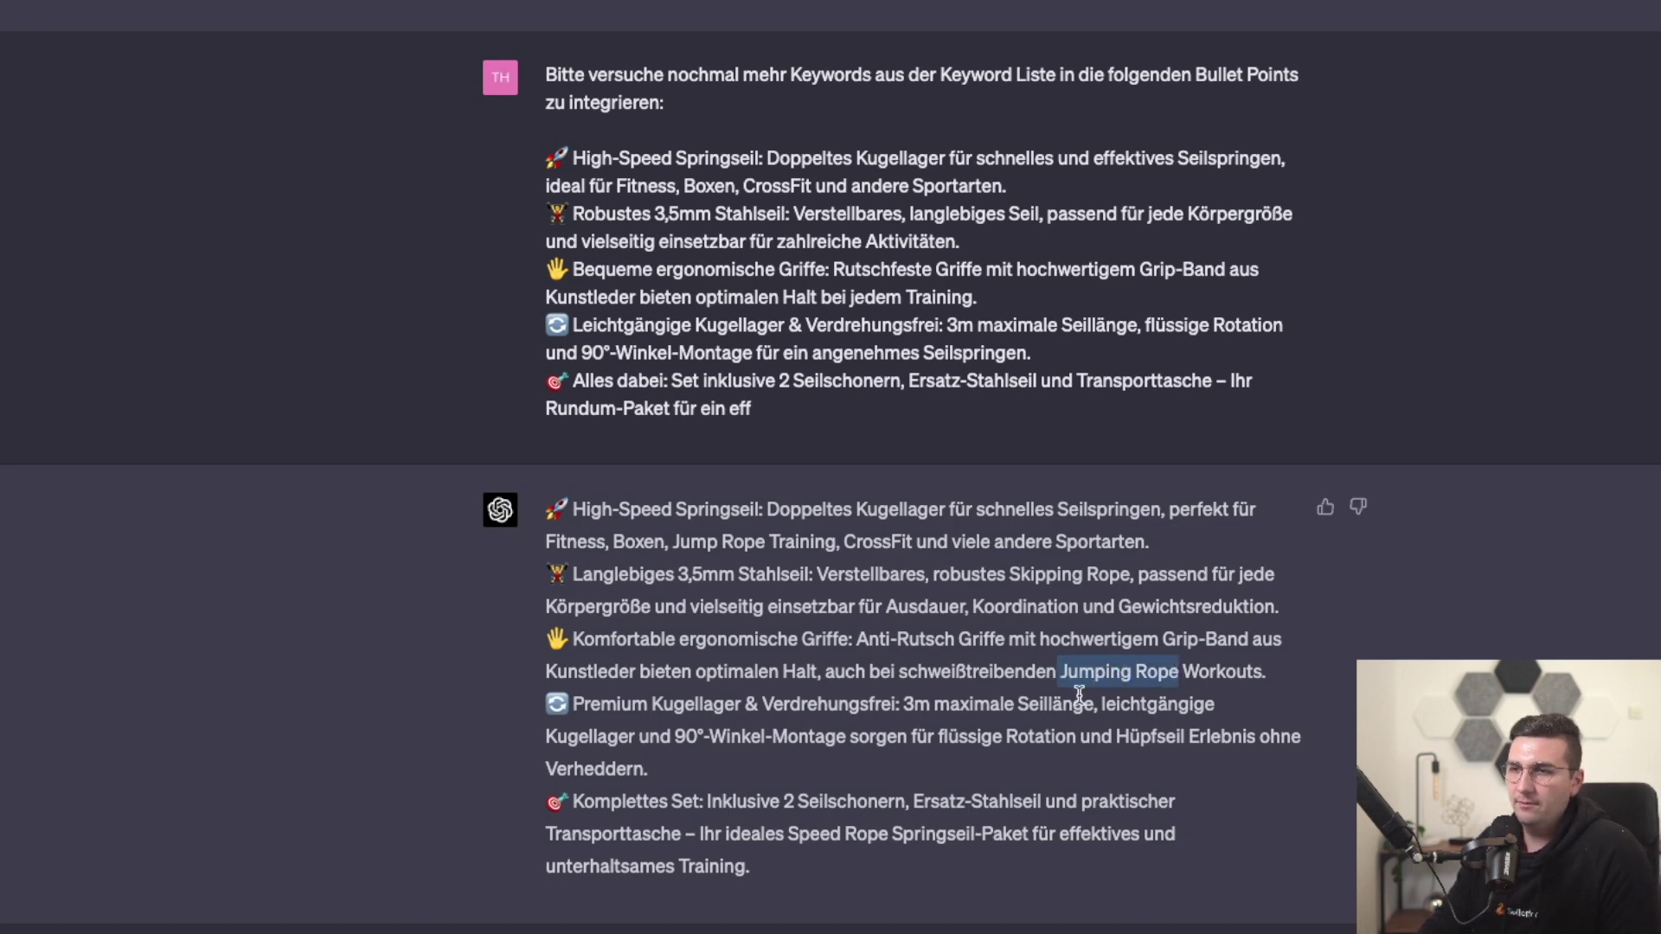
double_click(1124, 736)
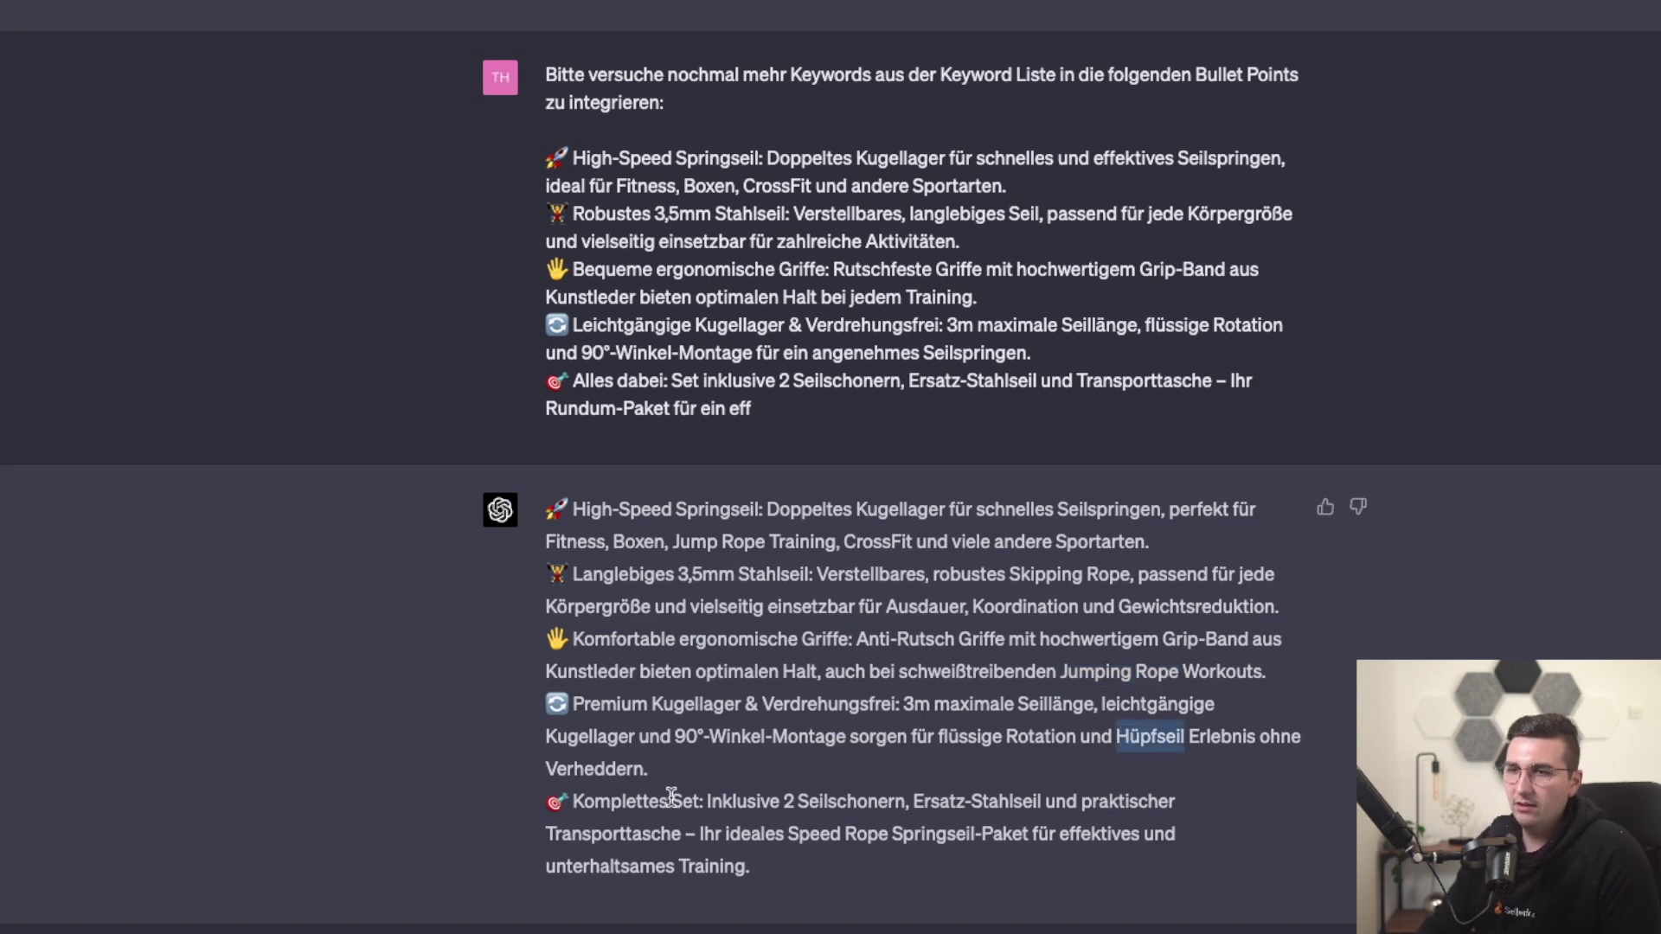
left_click(924, 839)
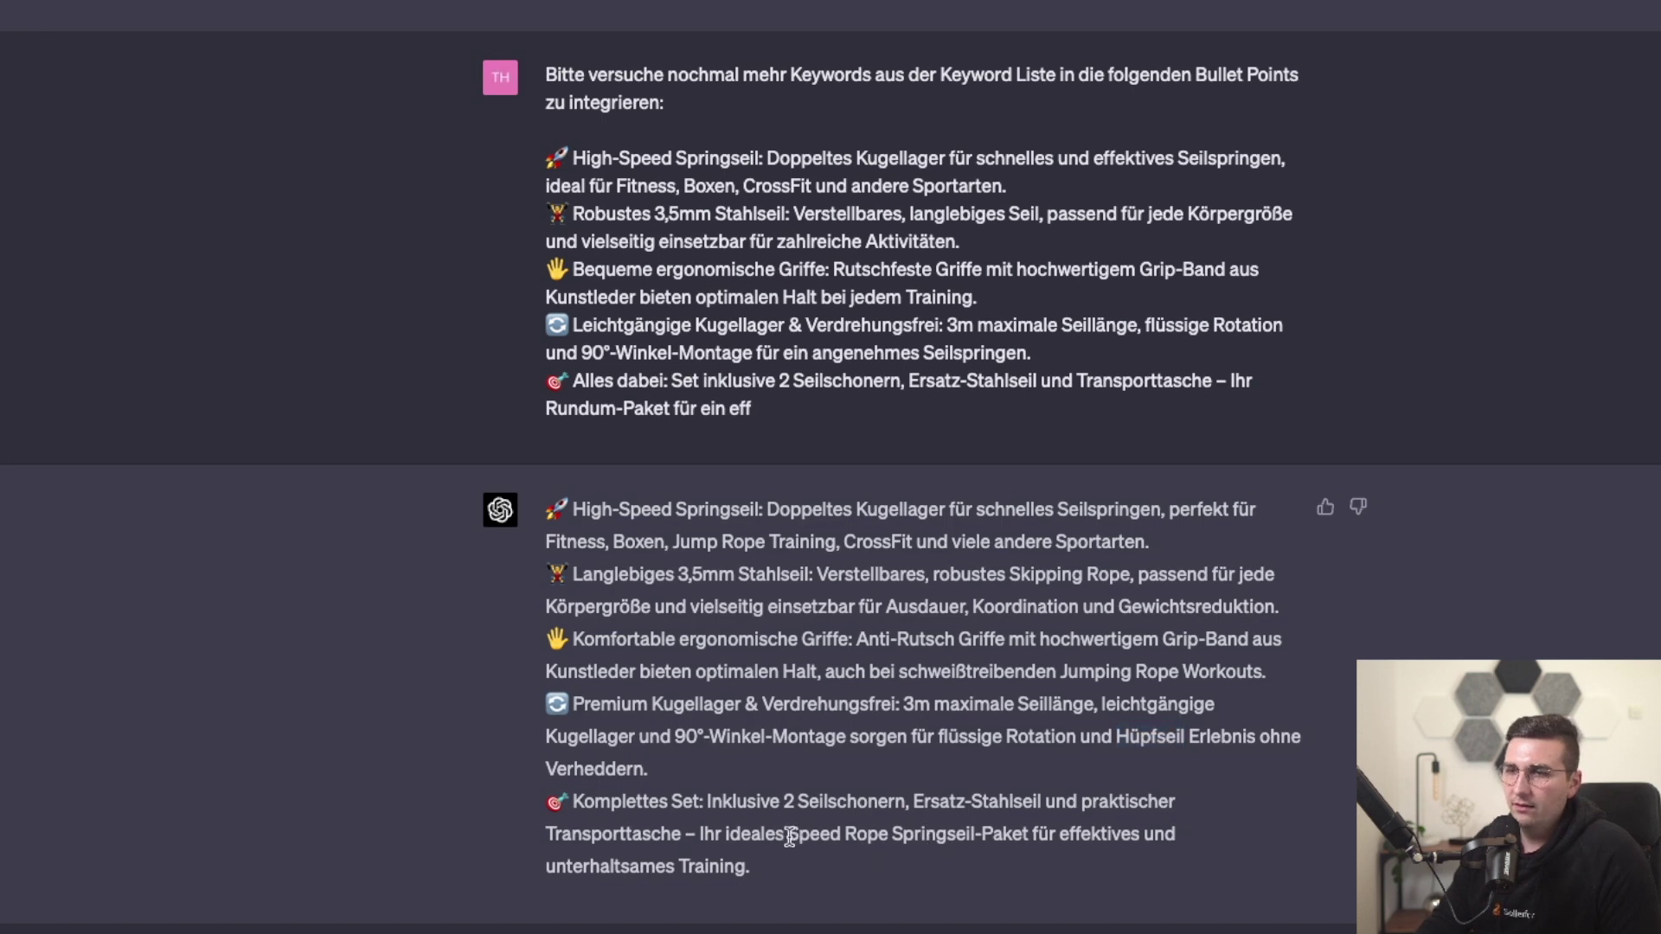
left_click_drag(790, 836, 888, 839)
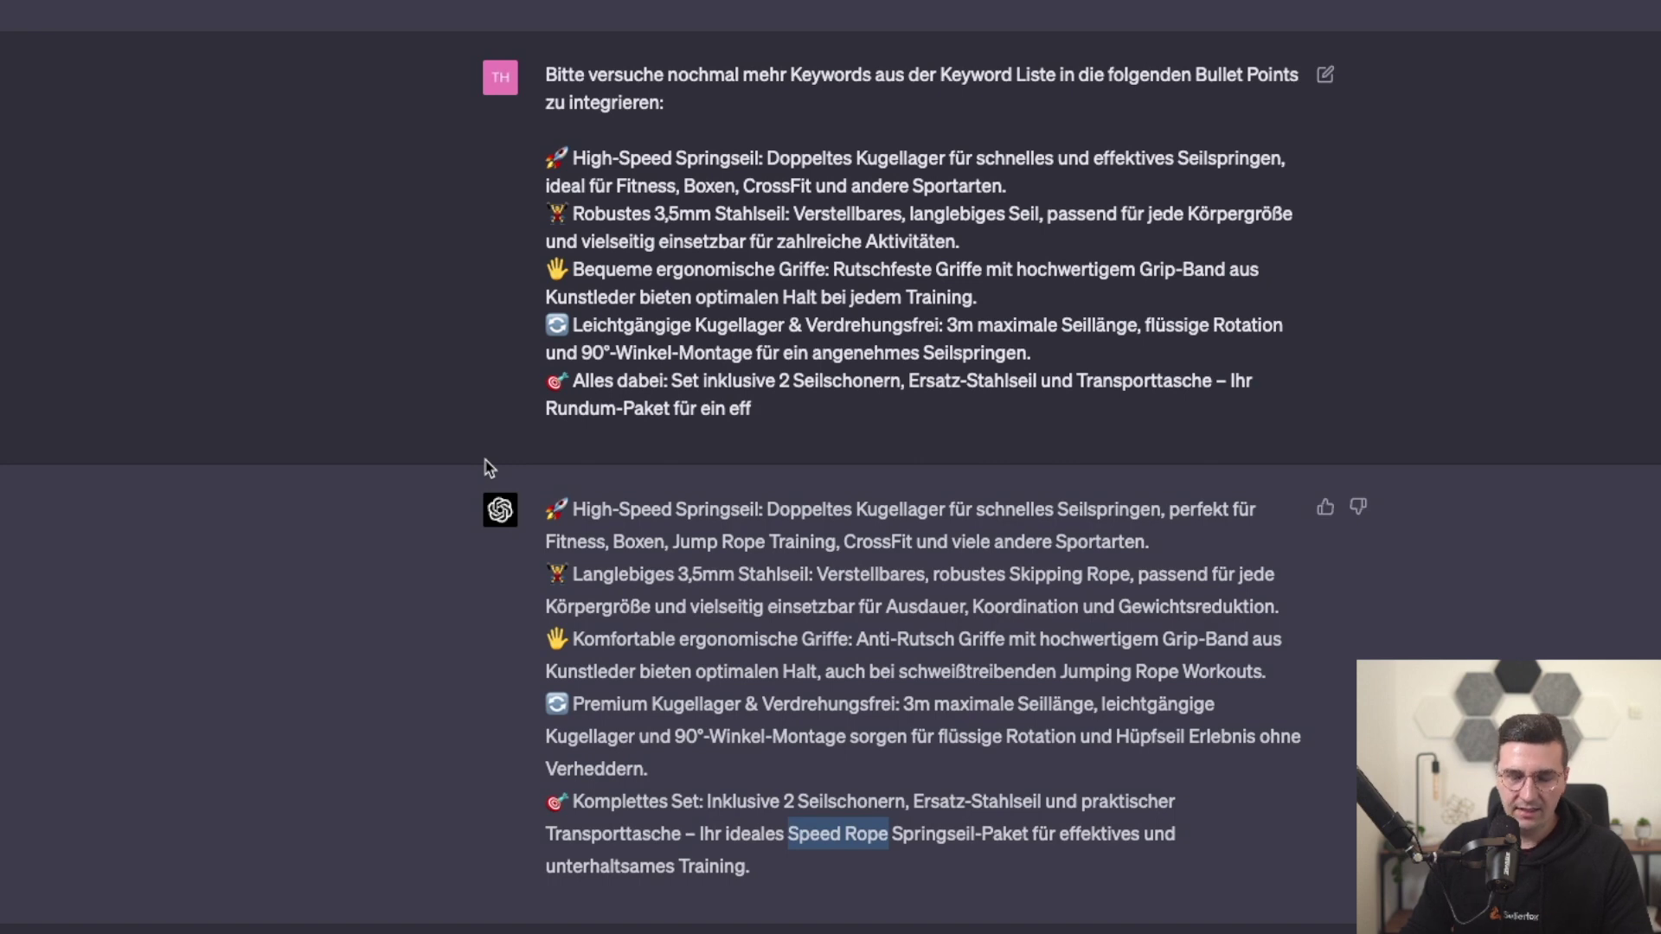
Switch to the listing builder and review which bank keywords are highlighted across the five bullet points and still missing
key("ctrl+Up")
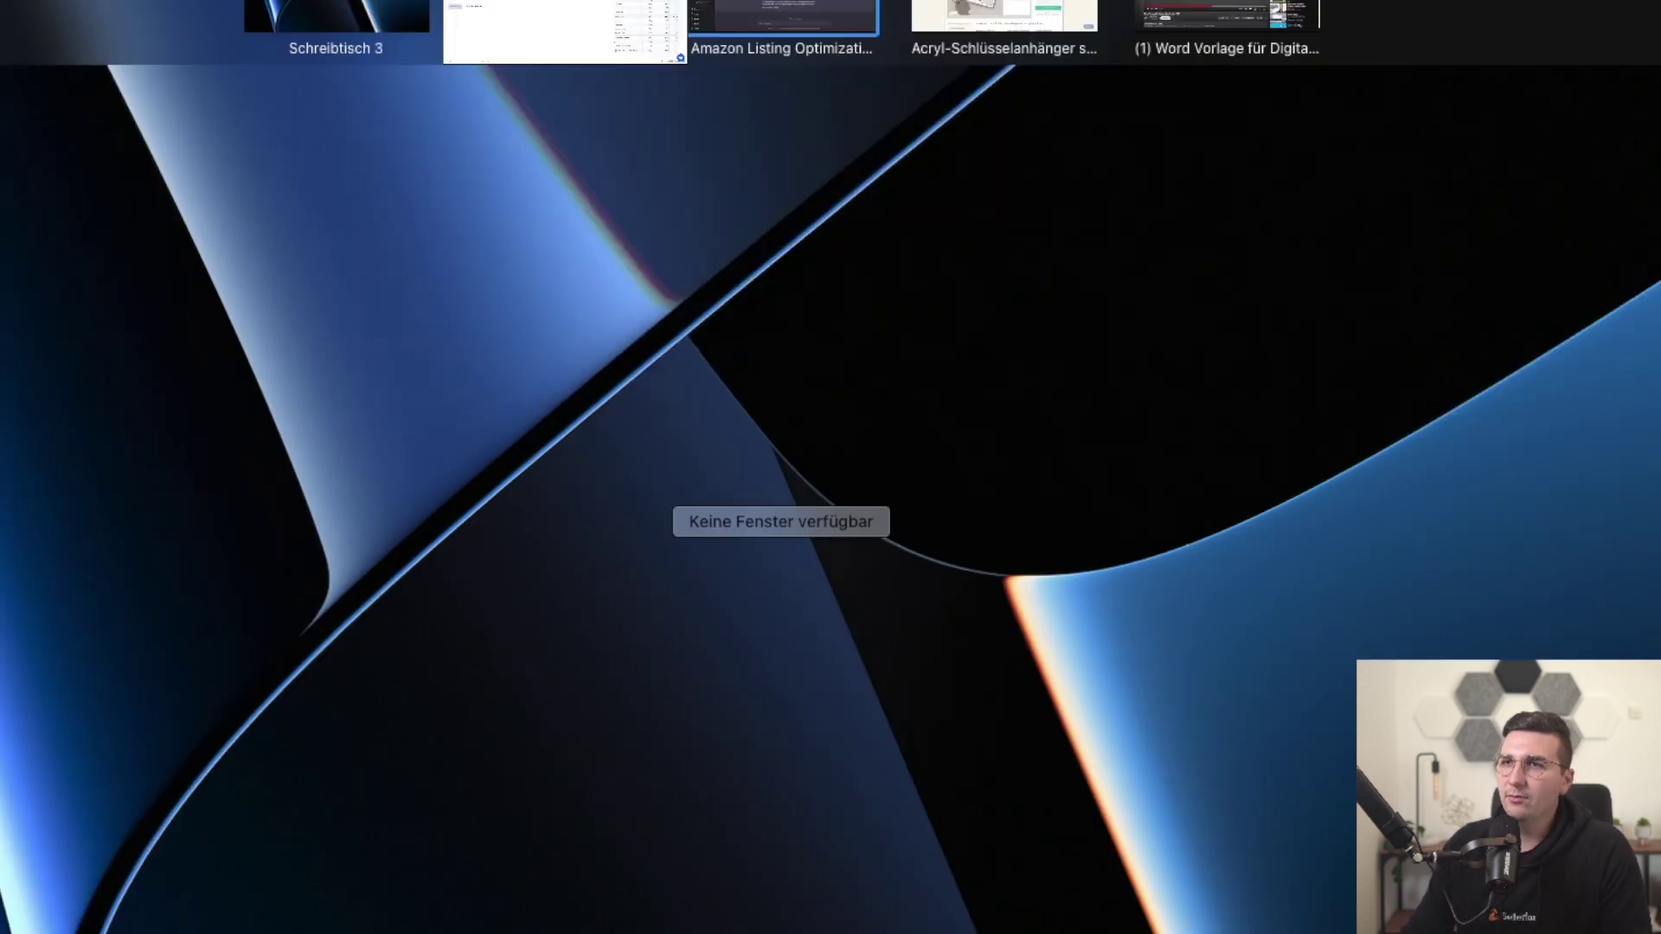
left_click(564, 33)
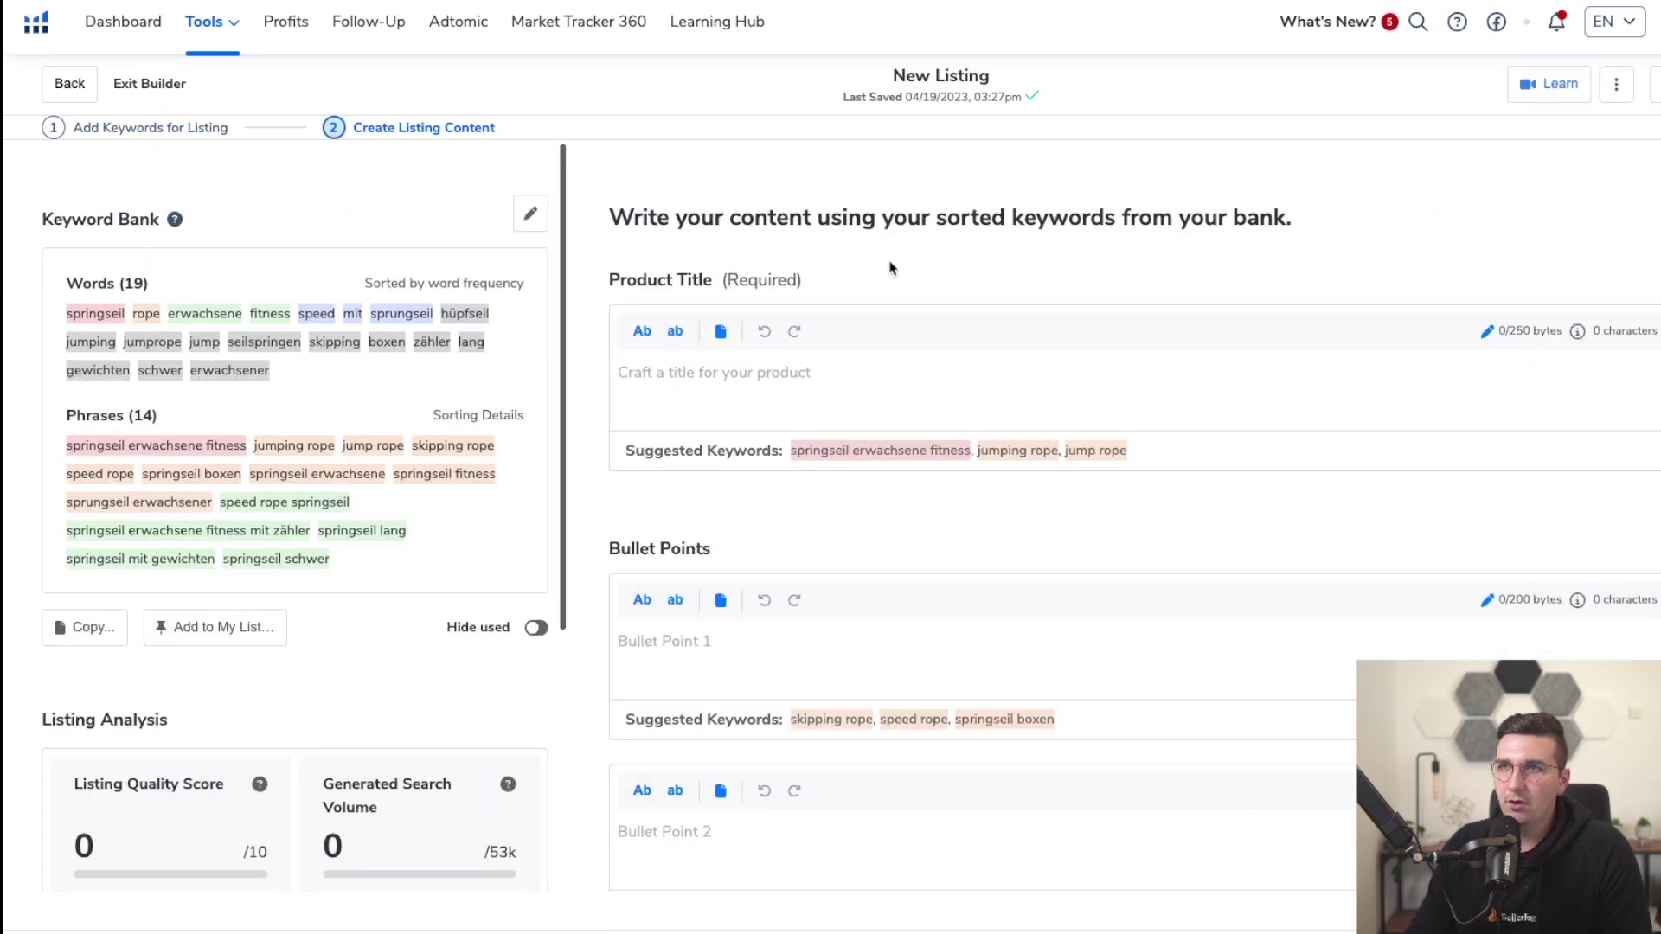
scroll(962, 260, "down", 1)
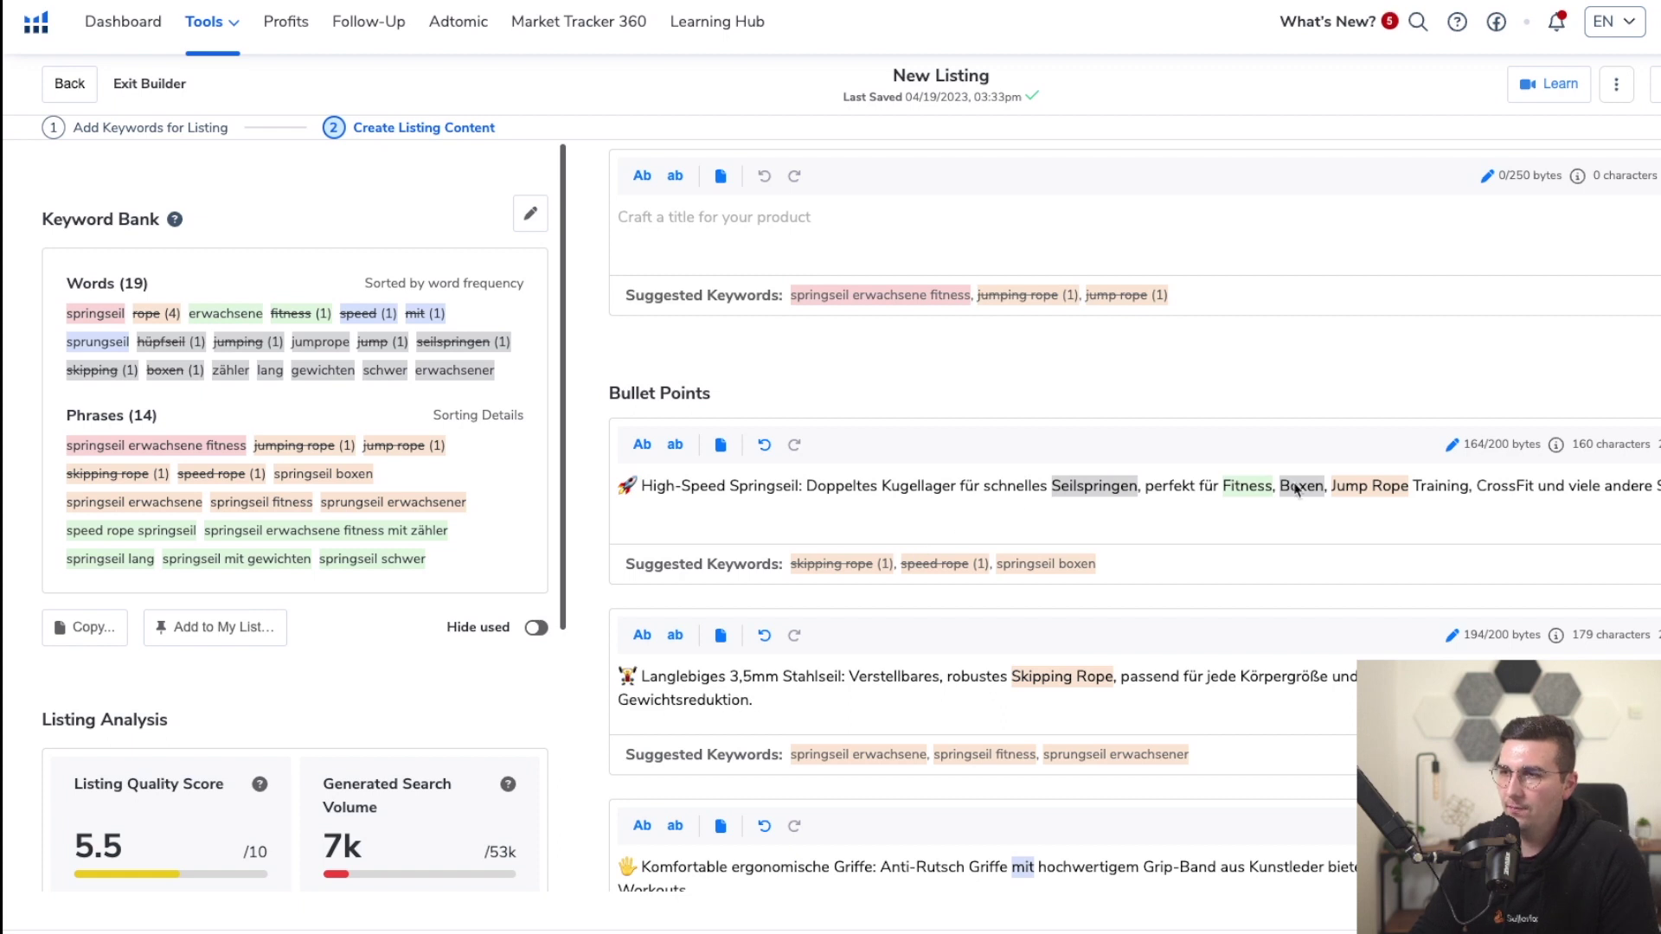
left_click(1184, 567)
scroll(1093, 514, "down", 2)
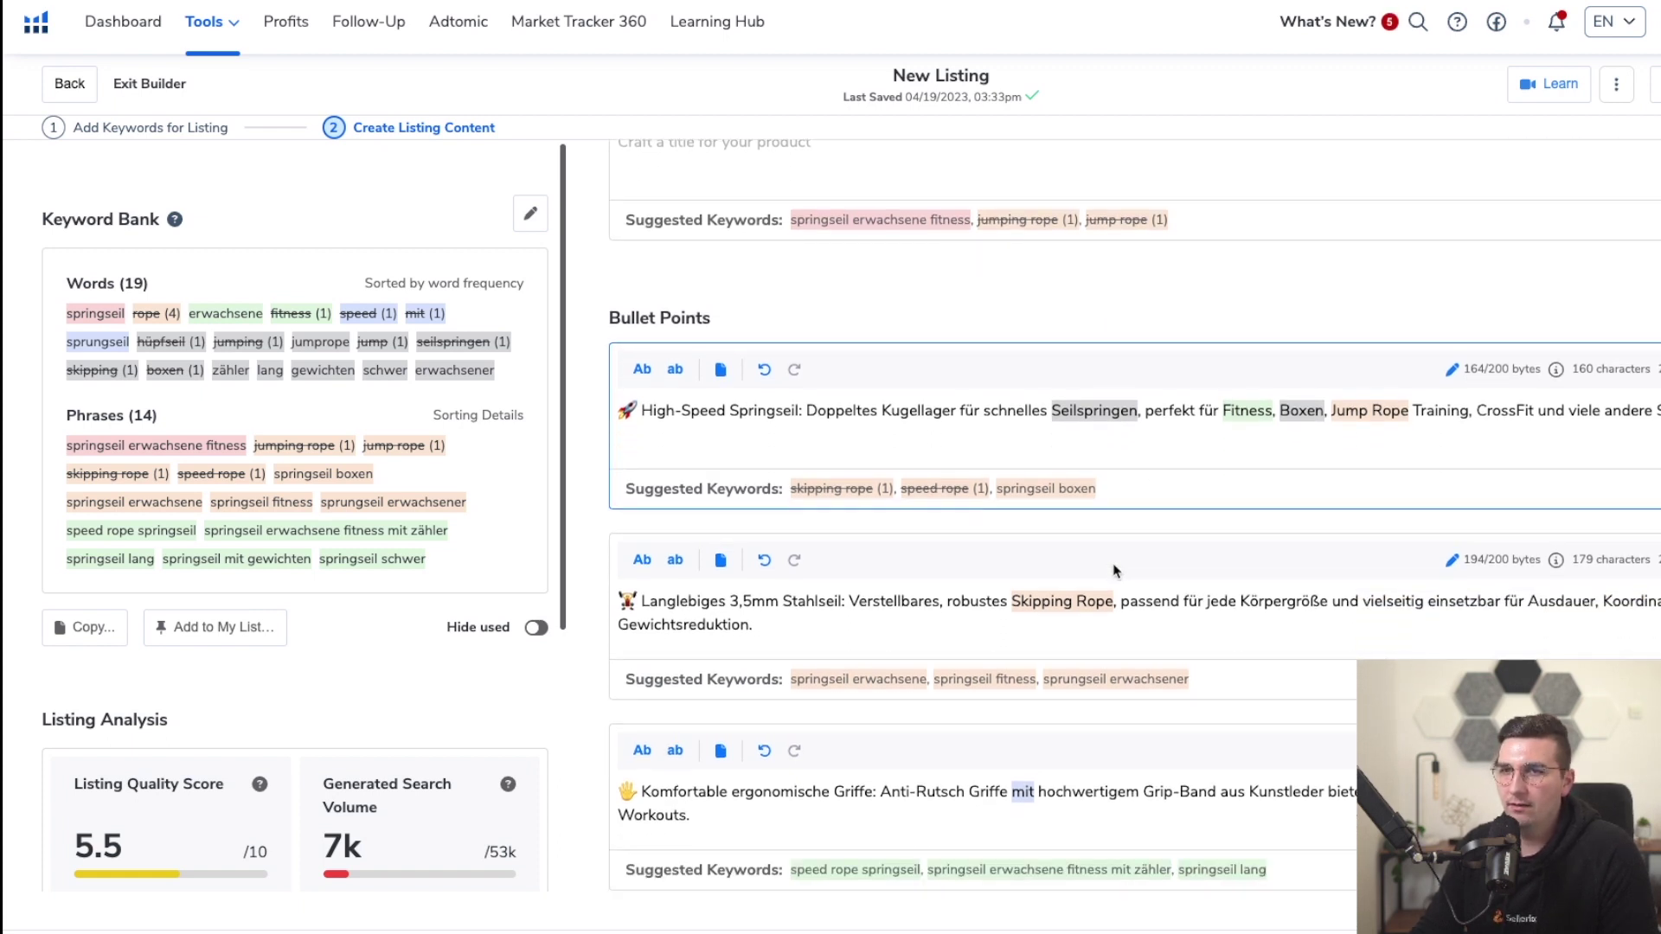
scroll(1092, 548, "down", 2)
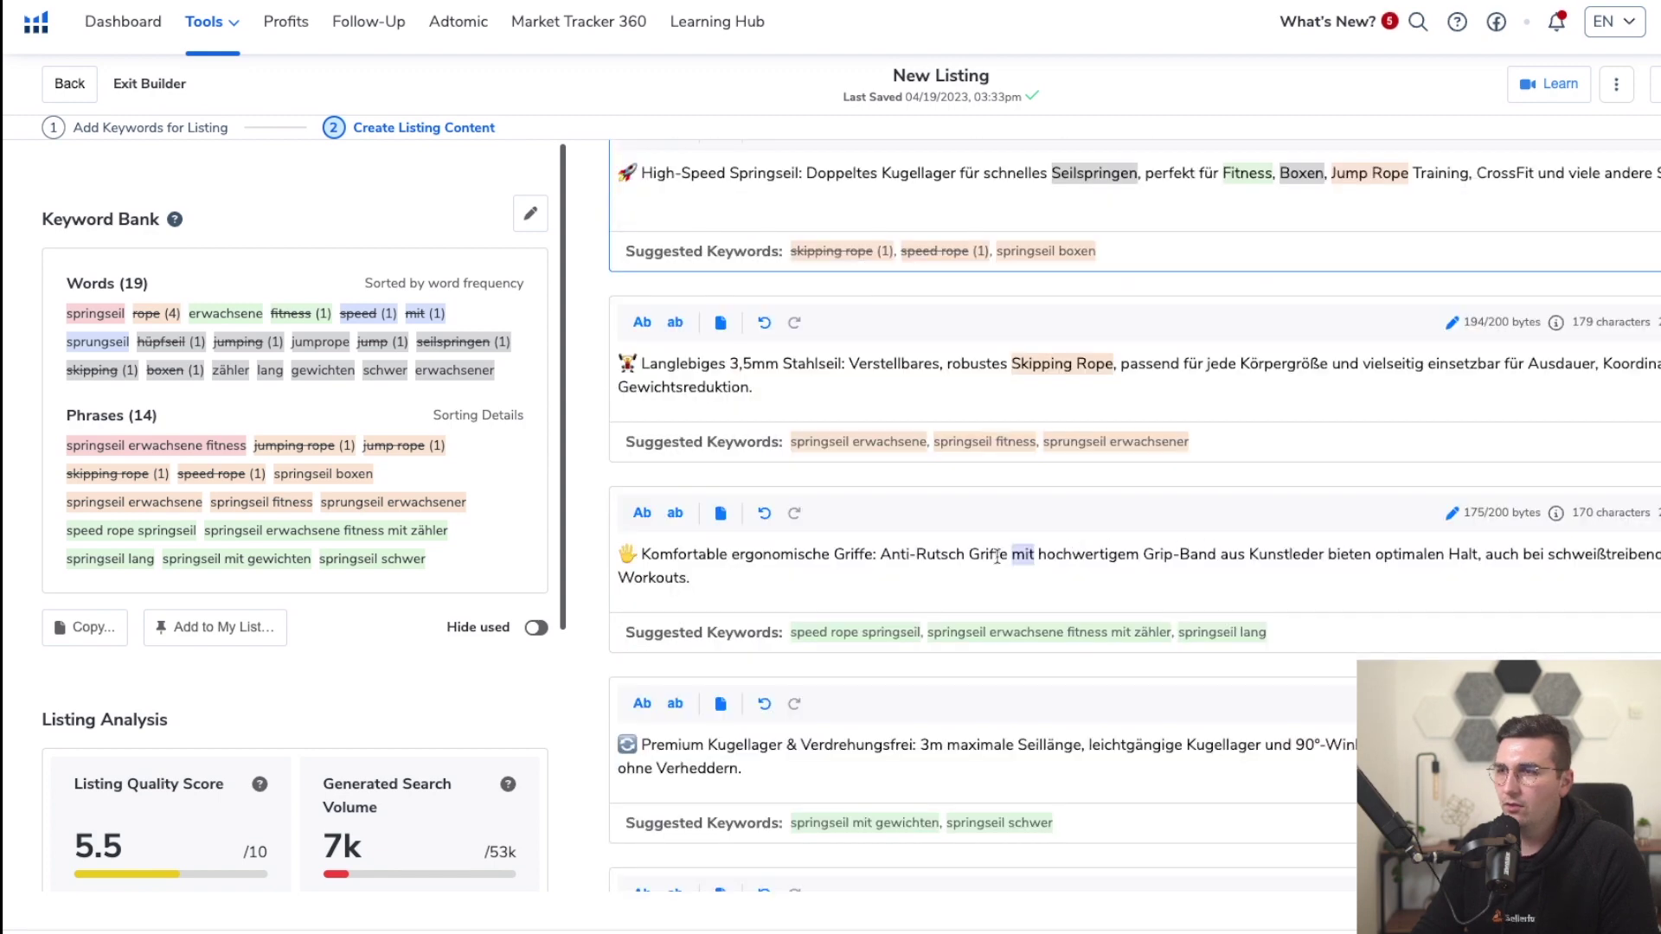
scroll(1635, 564, "down", 4)
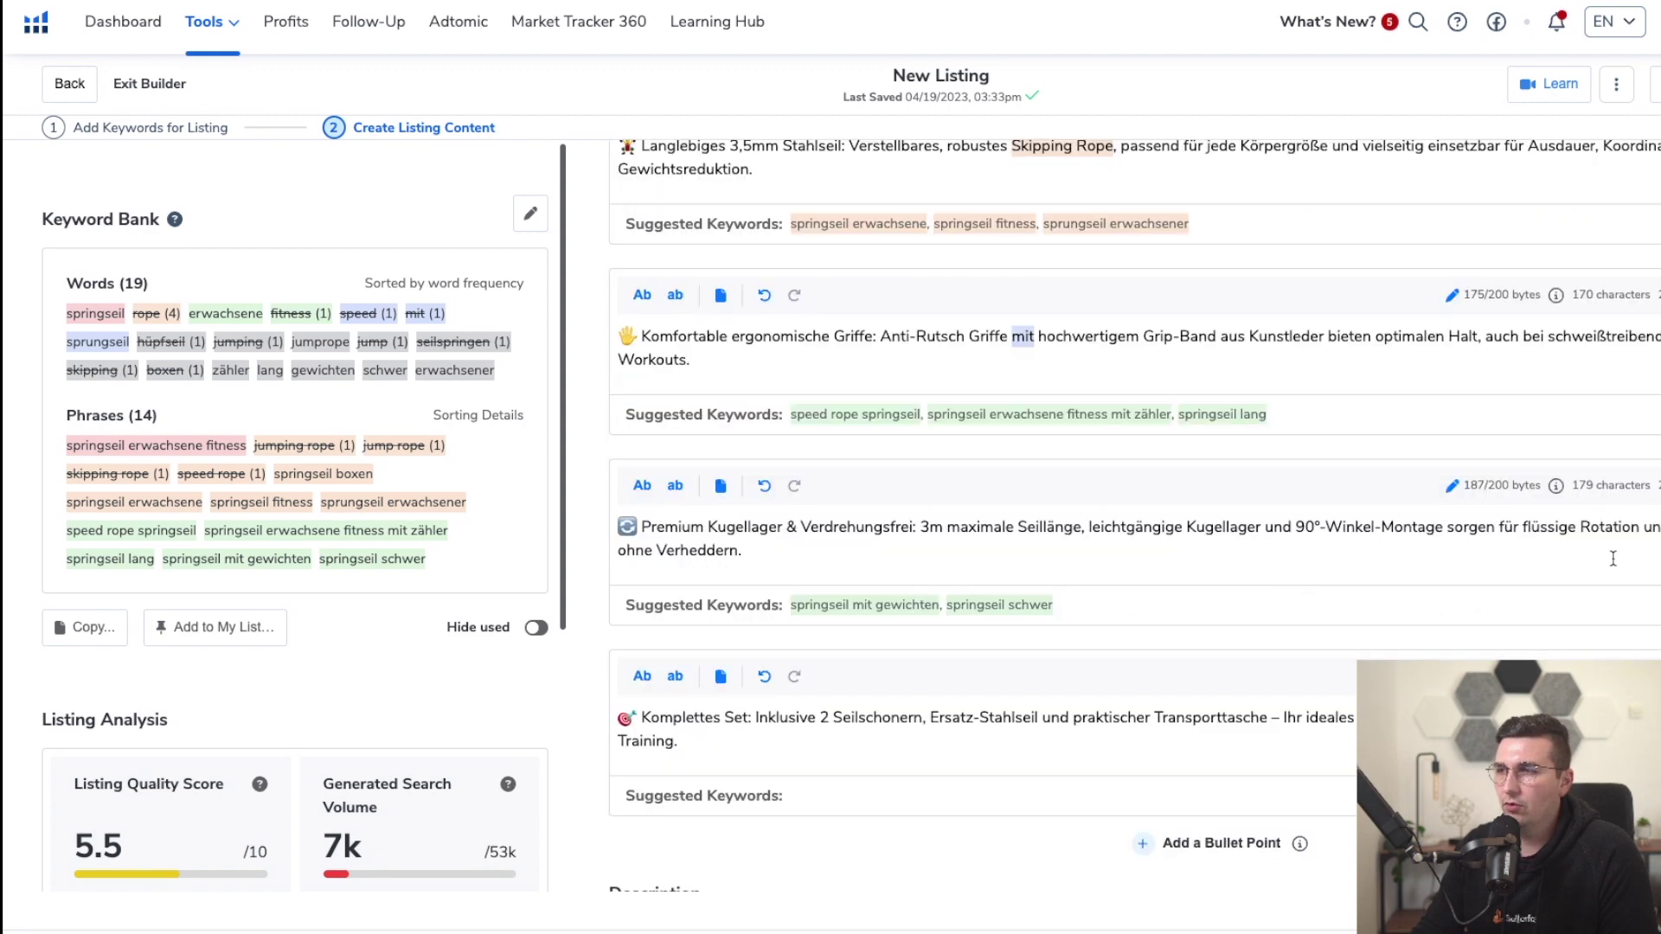
scroll(1483, 641, "down", 2)
scroll(1479, 620, "down", 2)
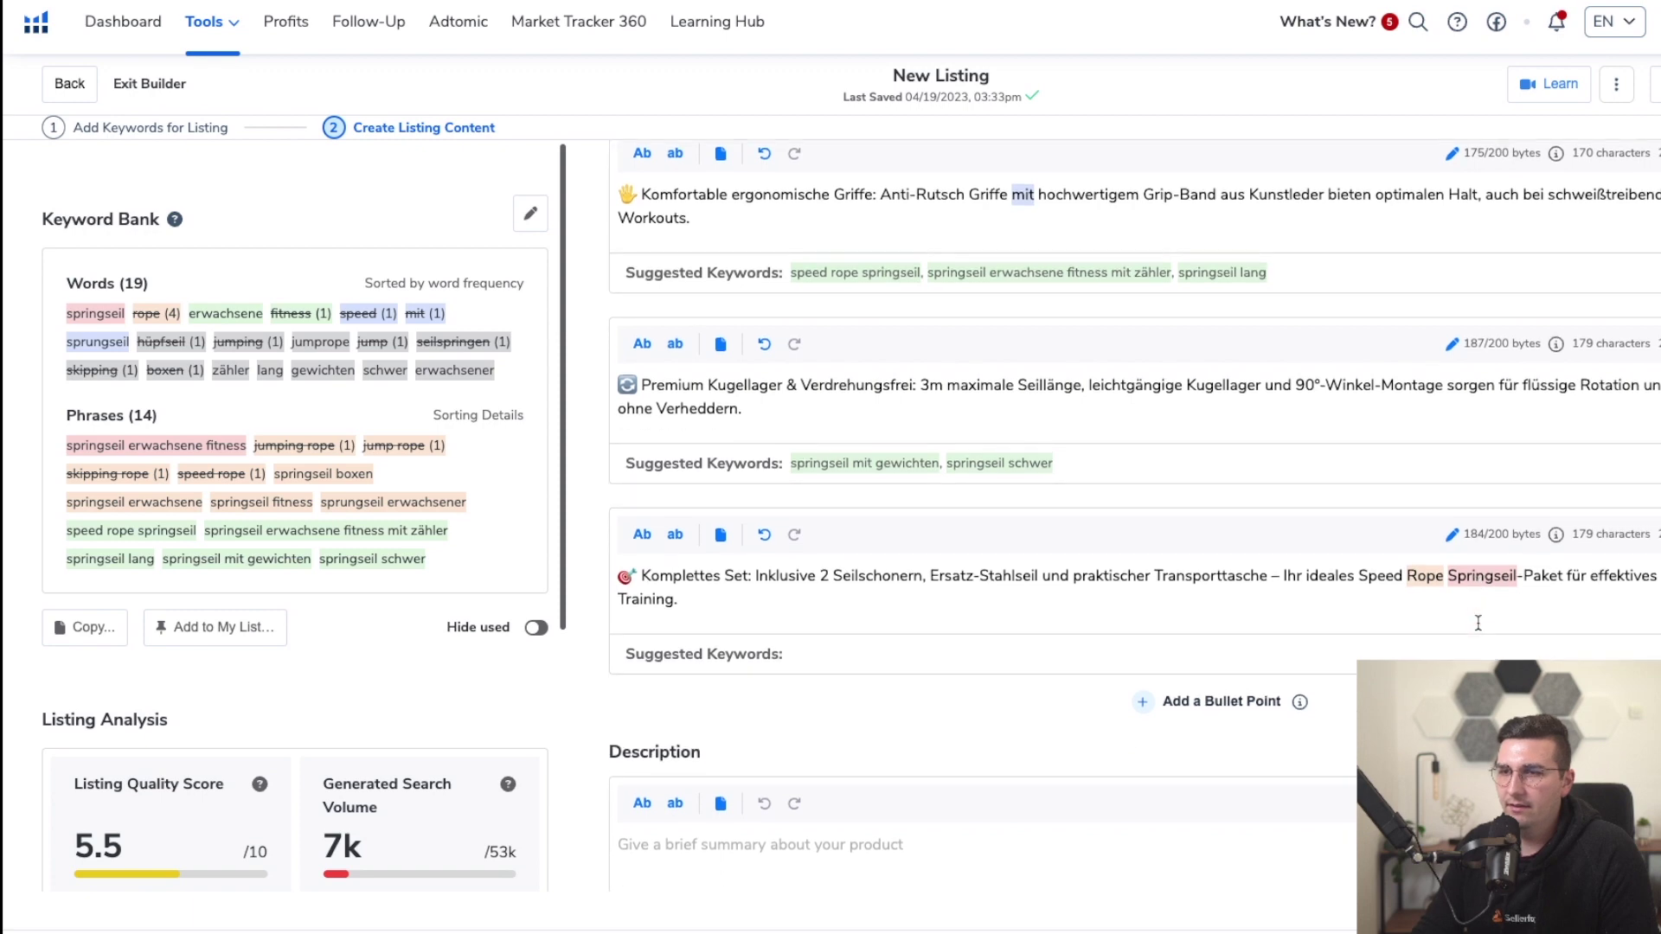
scroll(1125, 598, "up", 7)
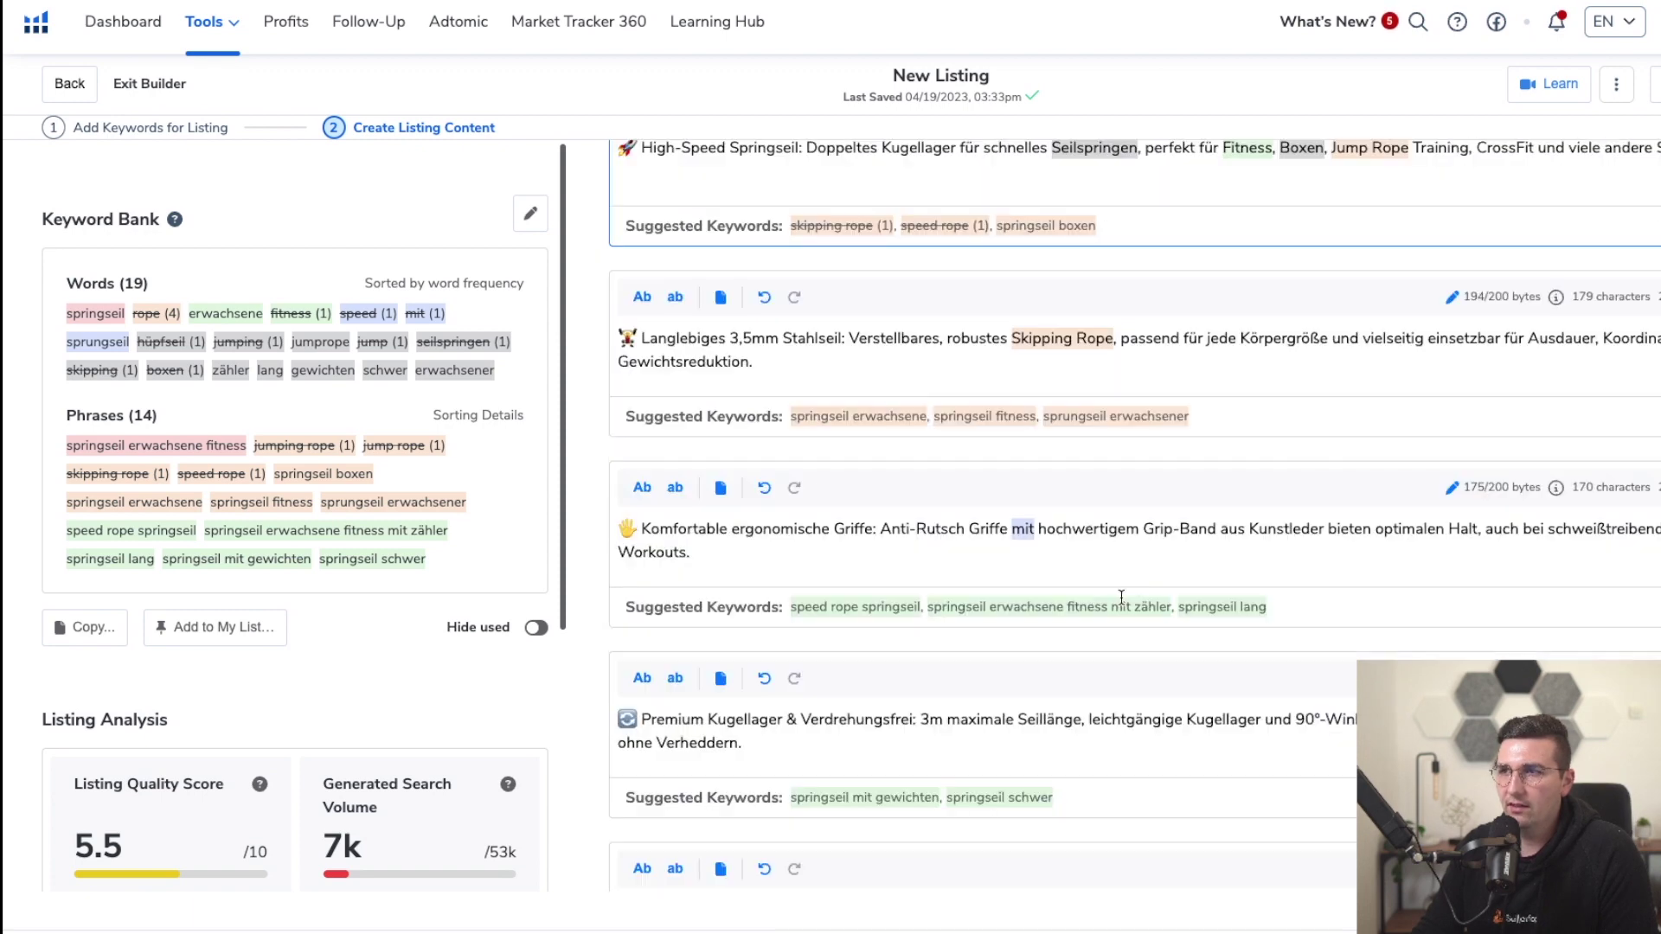
scroll(1125, 606, "up", 9)
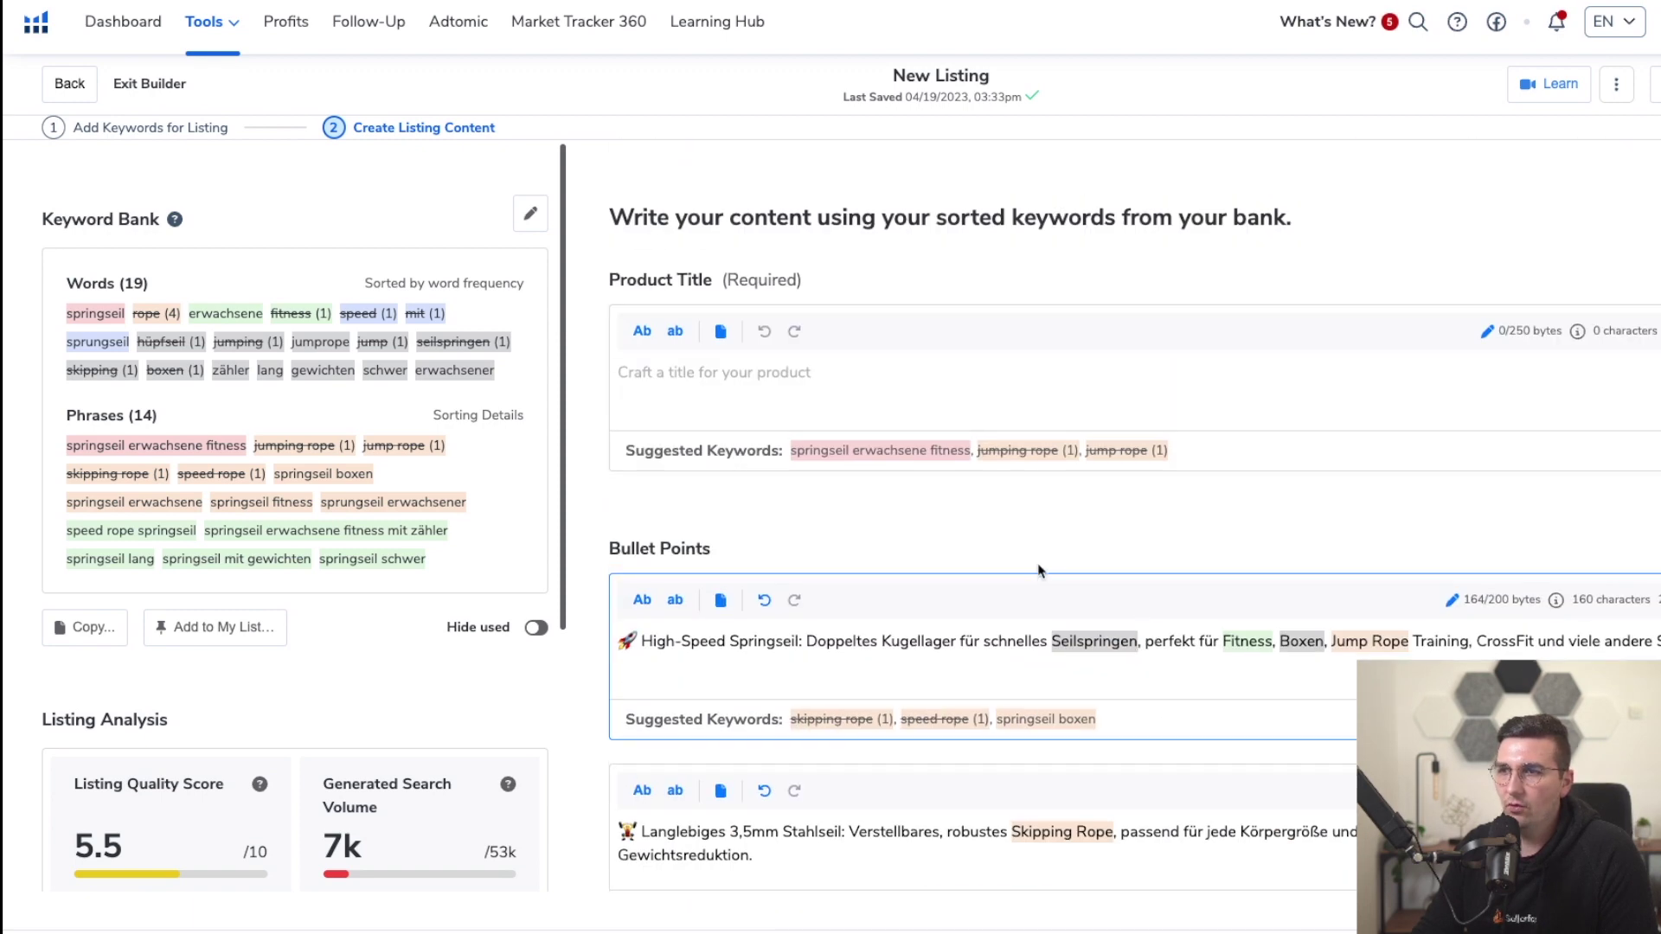
Switch back to ChatGPT and compare the five generated title variants by their main keyword, benefits and closing keywords
key("ctrl+Right")
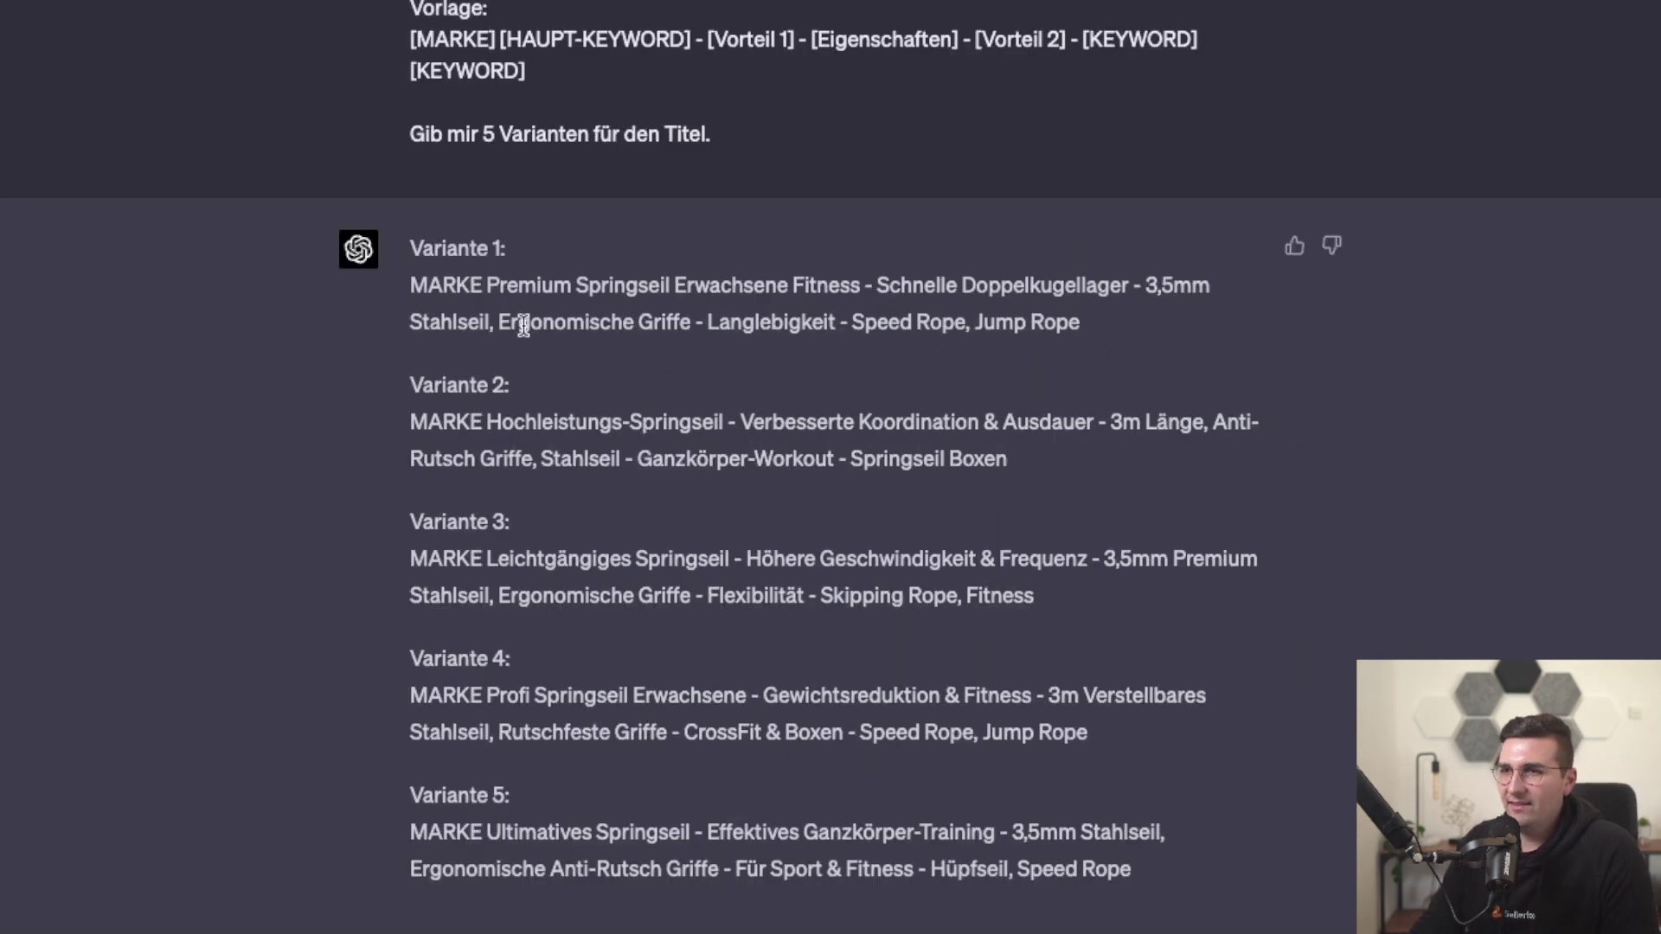
scroll(668, 370, "down", 1)
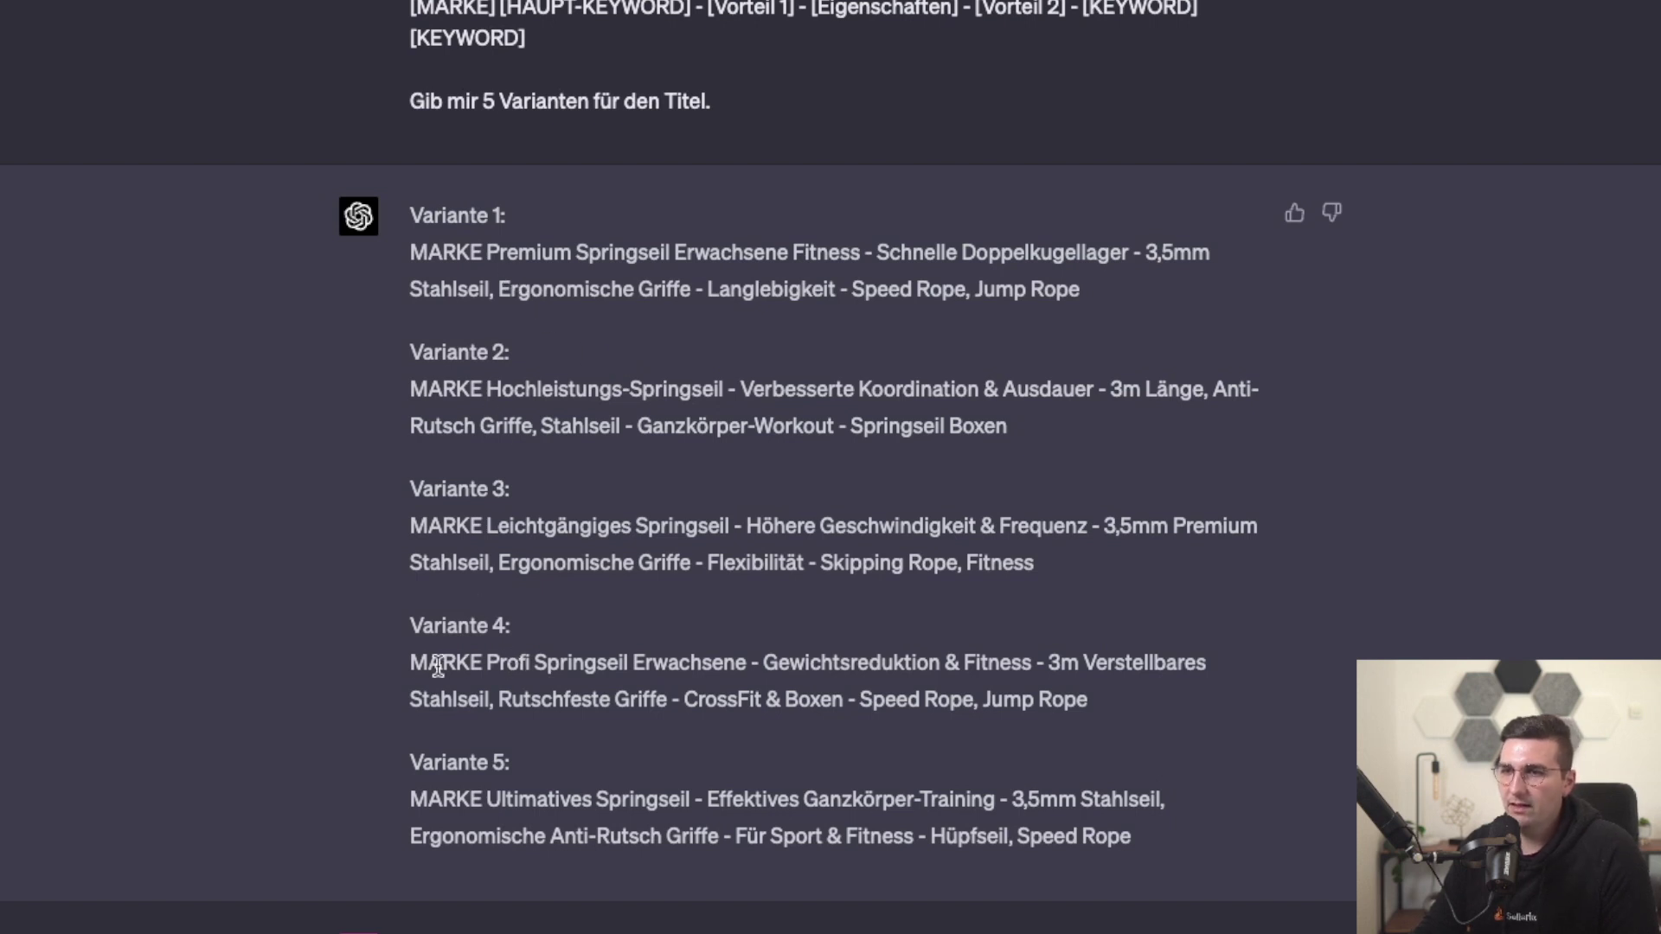
left_click_drag(415, 664, 744, 665)
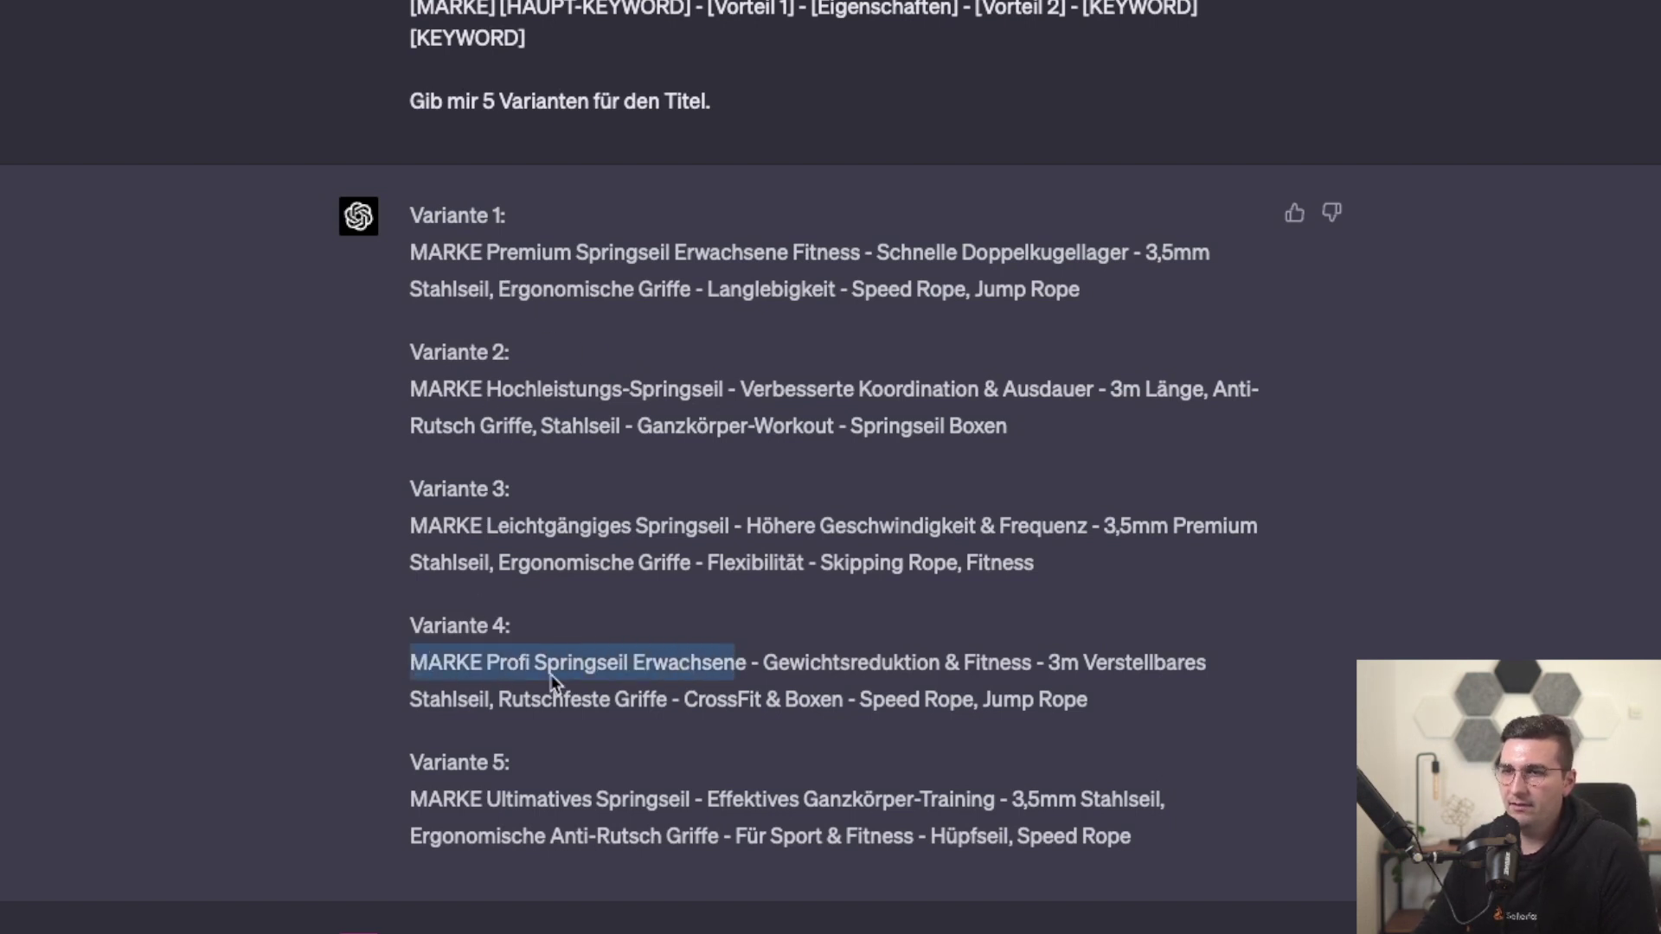
left_click(536, 672)
left_click_drag(412, 663, 611, 707)
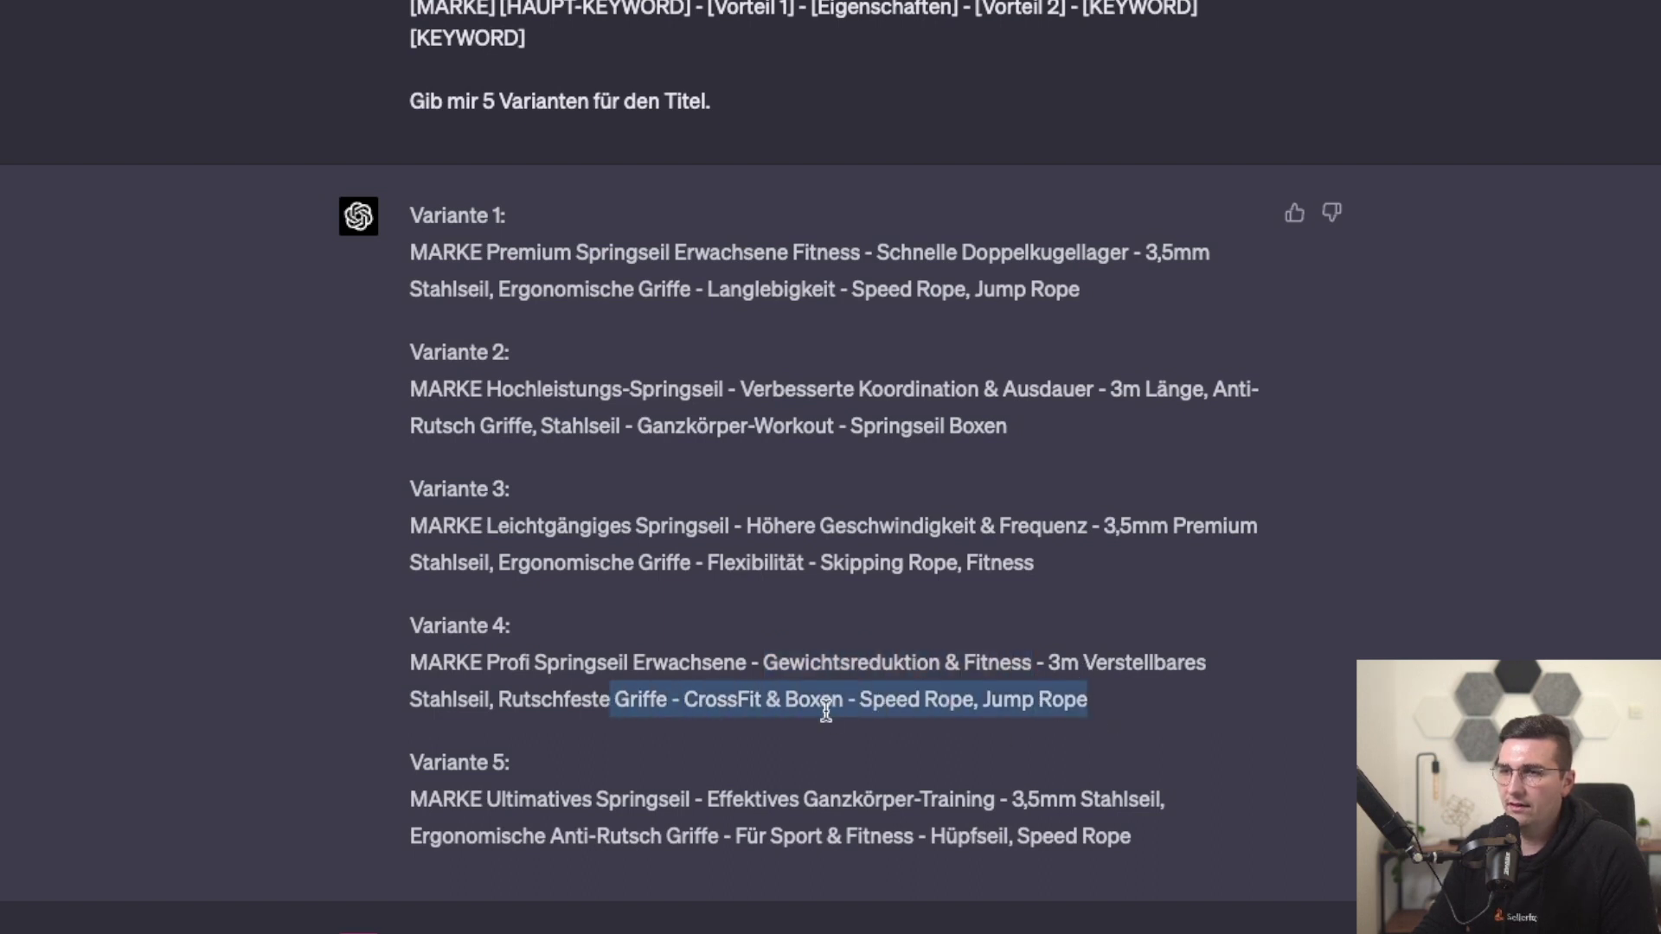
left_click(866, 708)
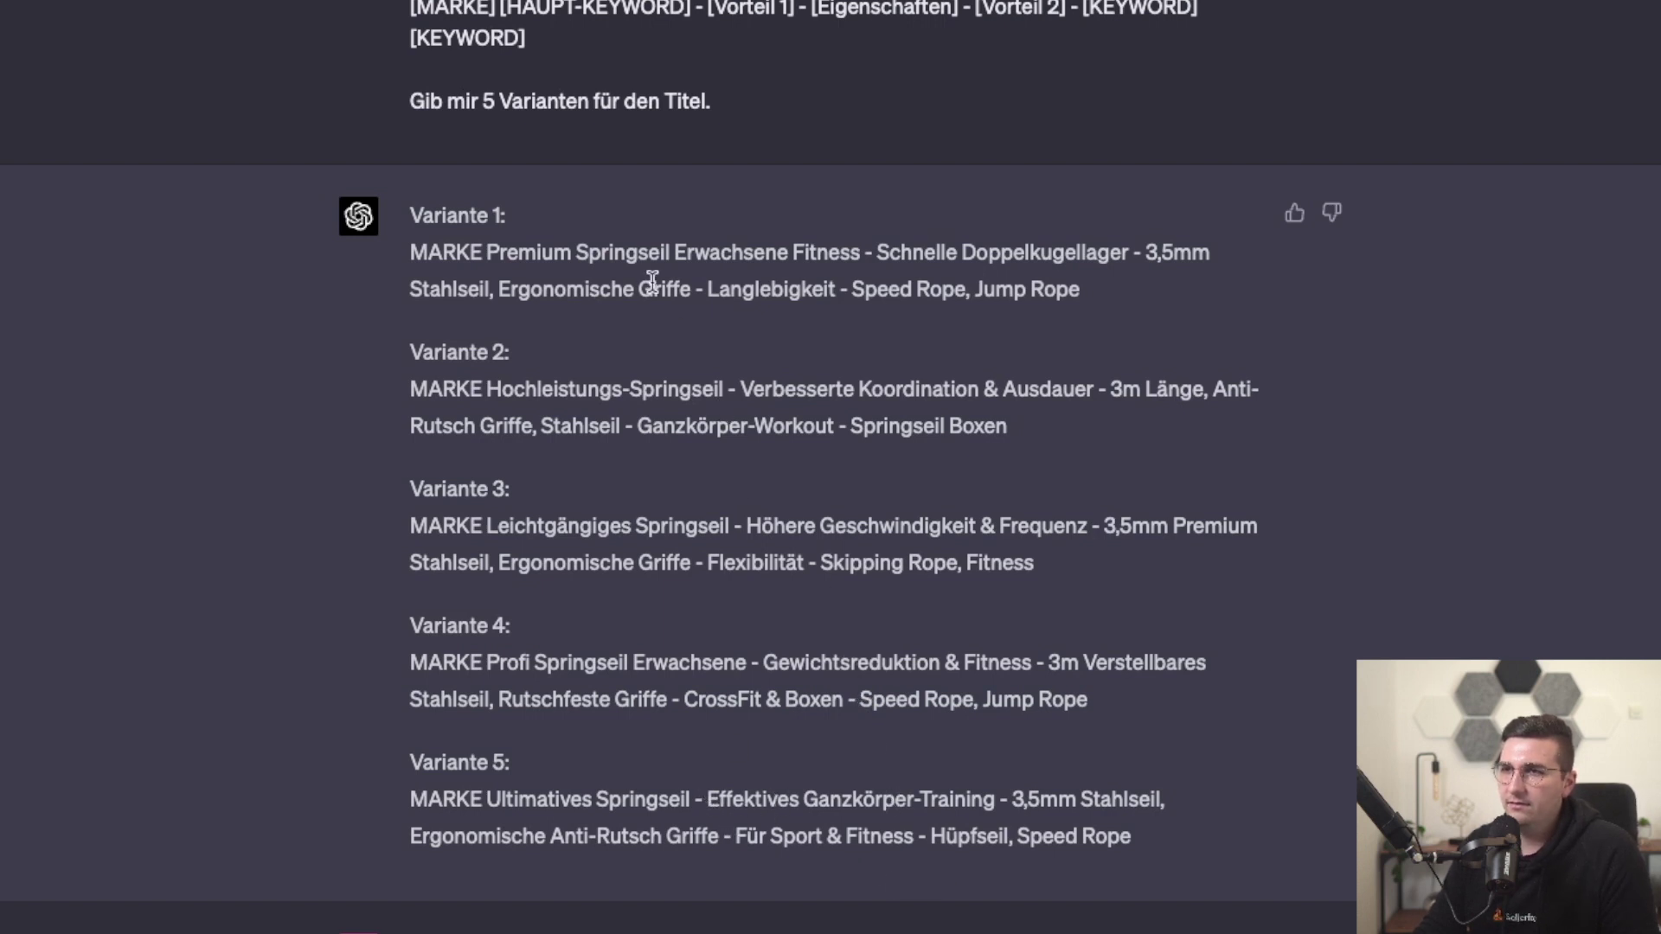
left_click_drag(887, 252, 1031, 252)
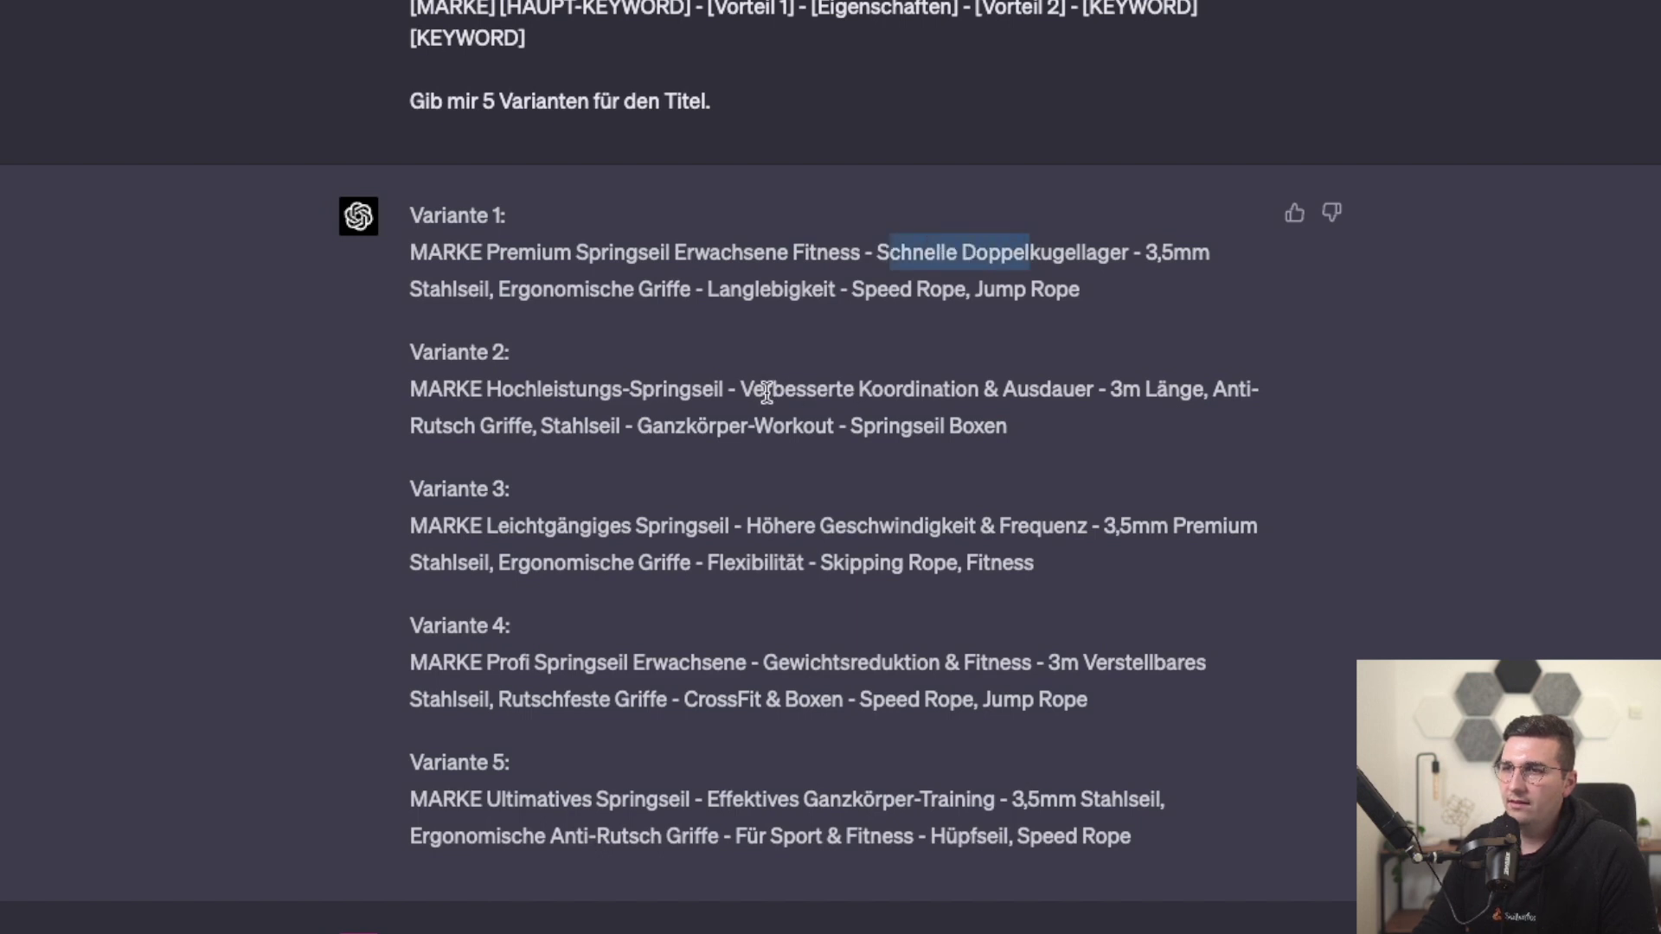
left_click_drag(767, 391, 979, 426)
left_click(848, 554)
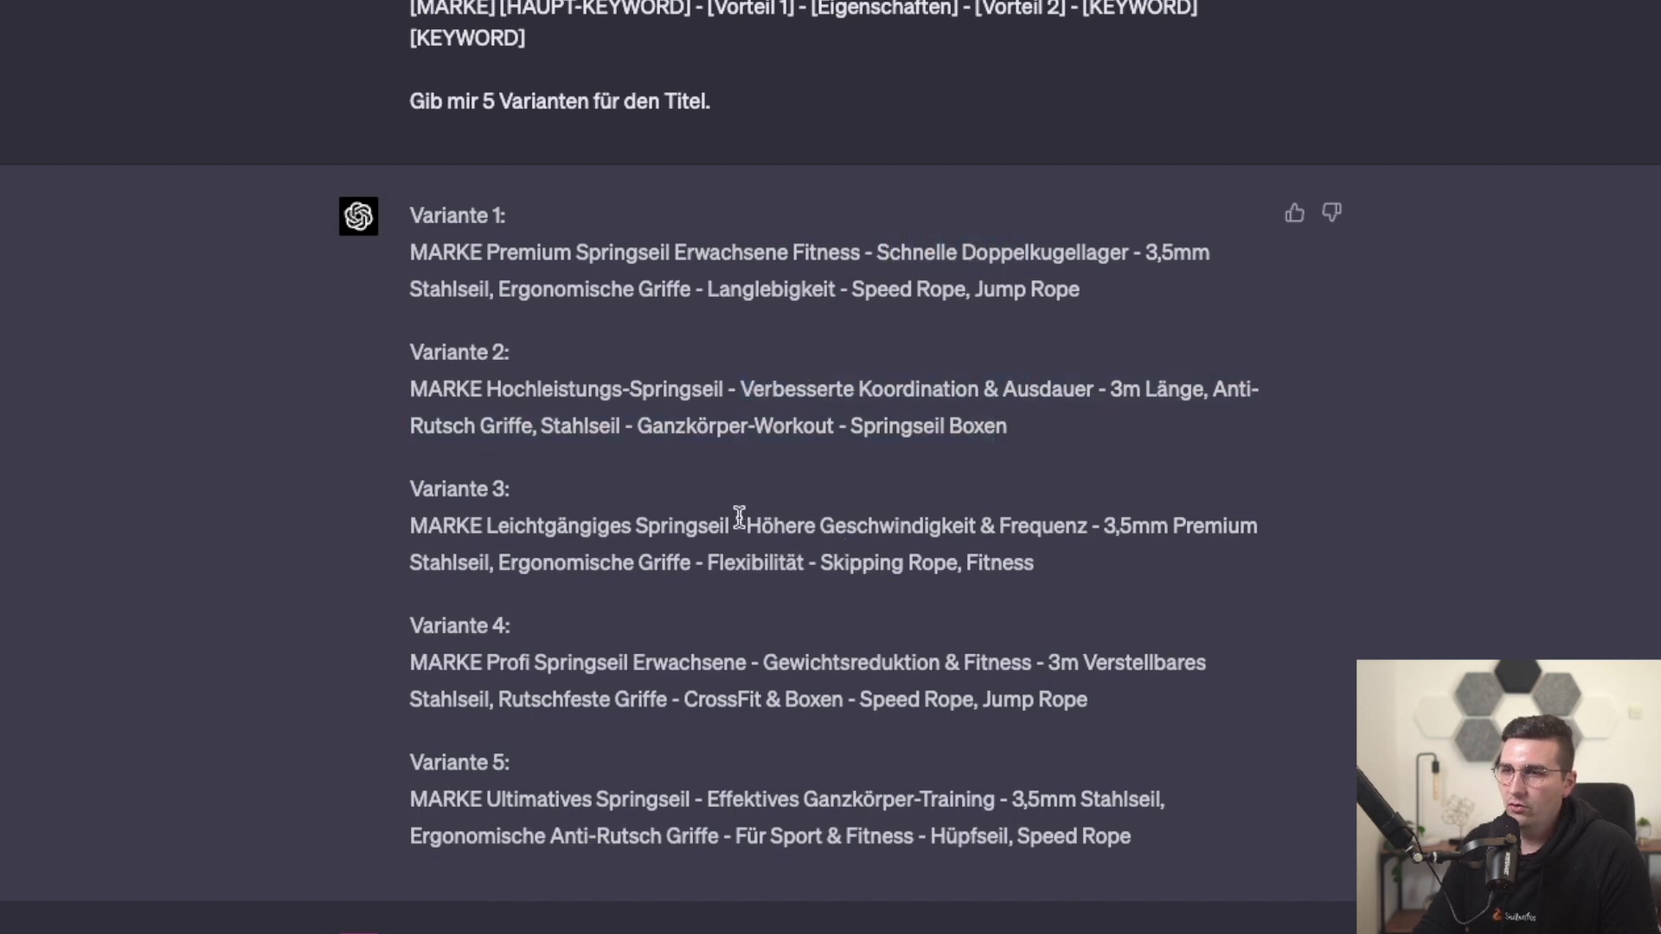
left_click_drag(739, 518, 1218, 540)
left_click(1071, 566)
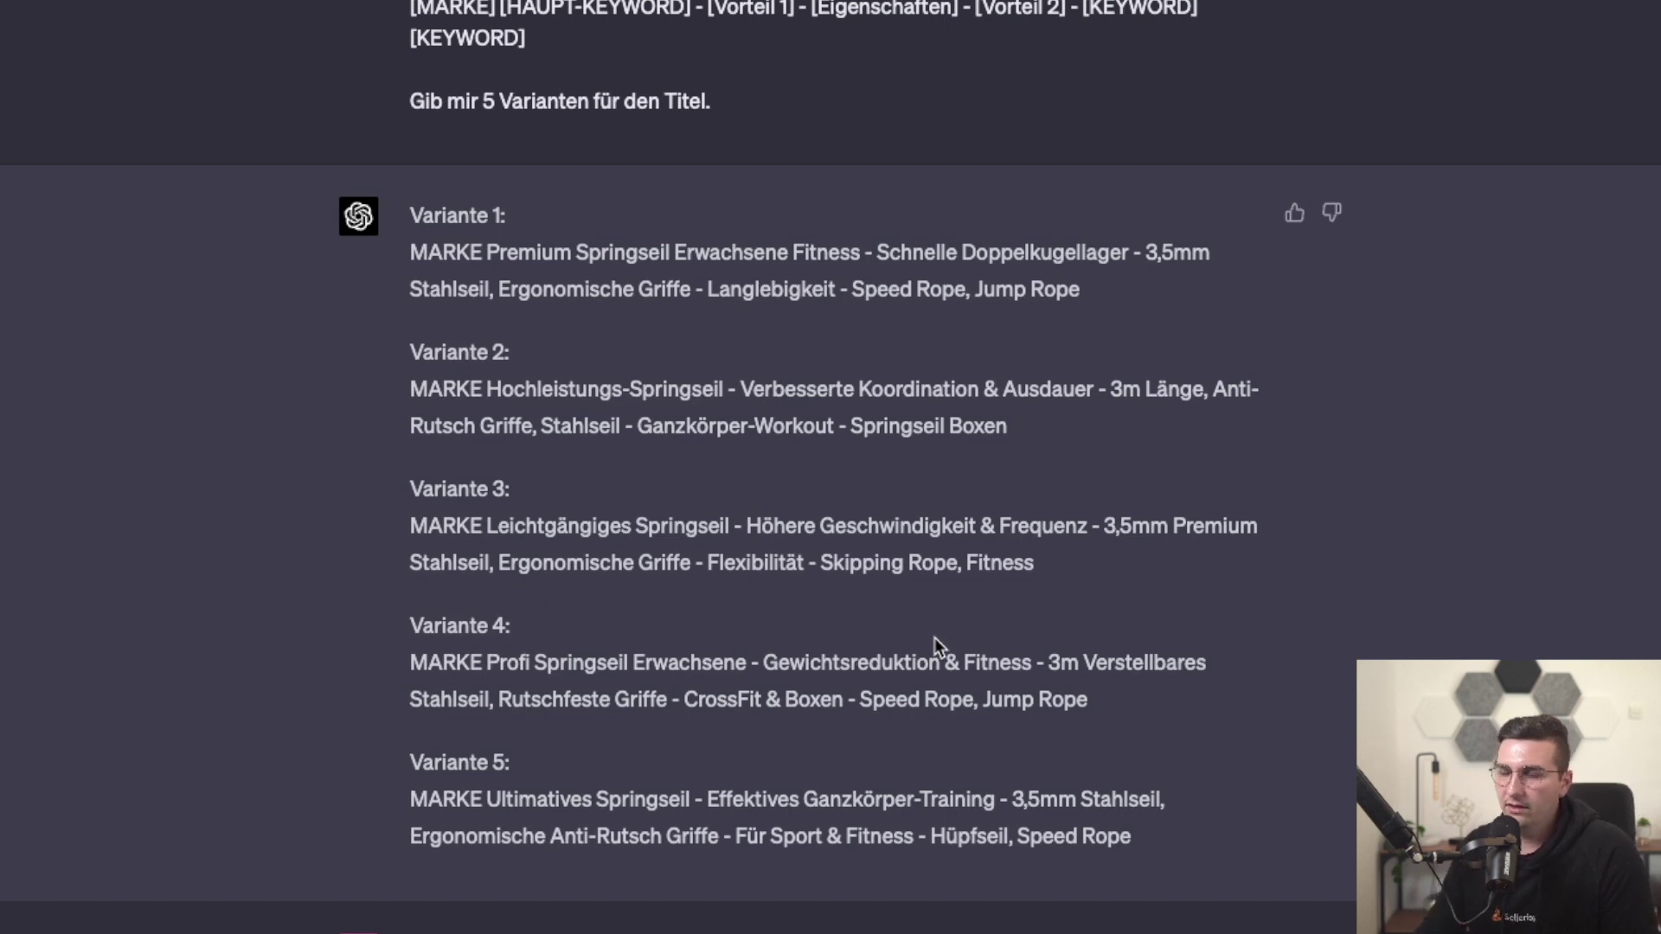
Copy the Variante 4 title, beginning "MARKE Profi Springseil Erwachsene", into the empty Product Title of the listing builder
triple_click(800, 690)
key("ctrl+c")
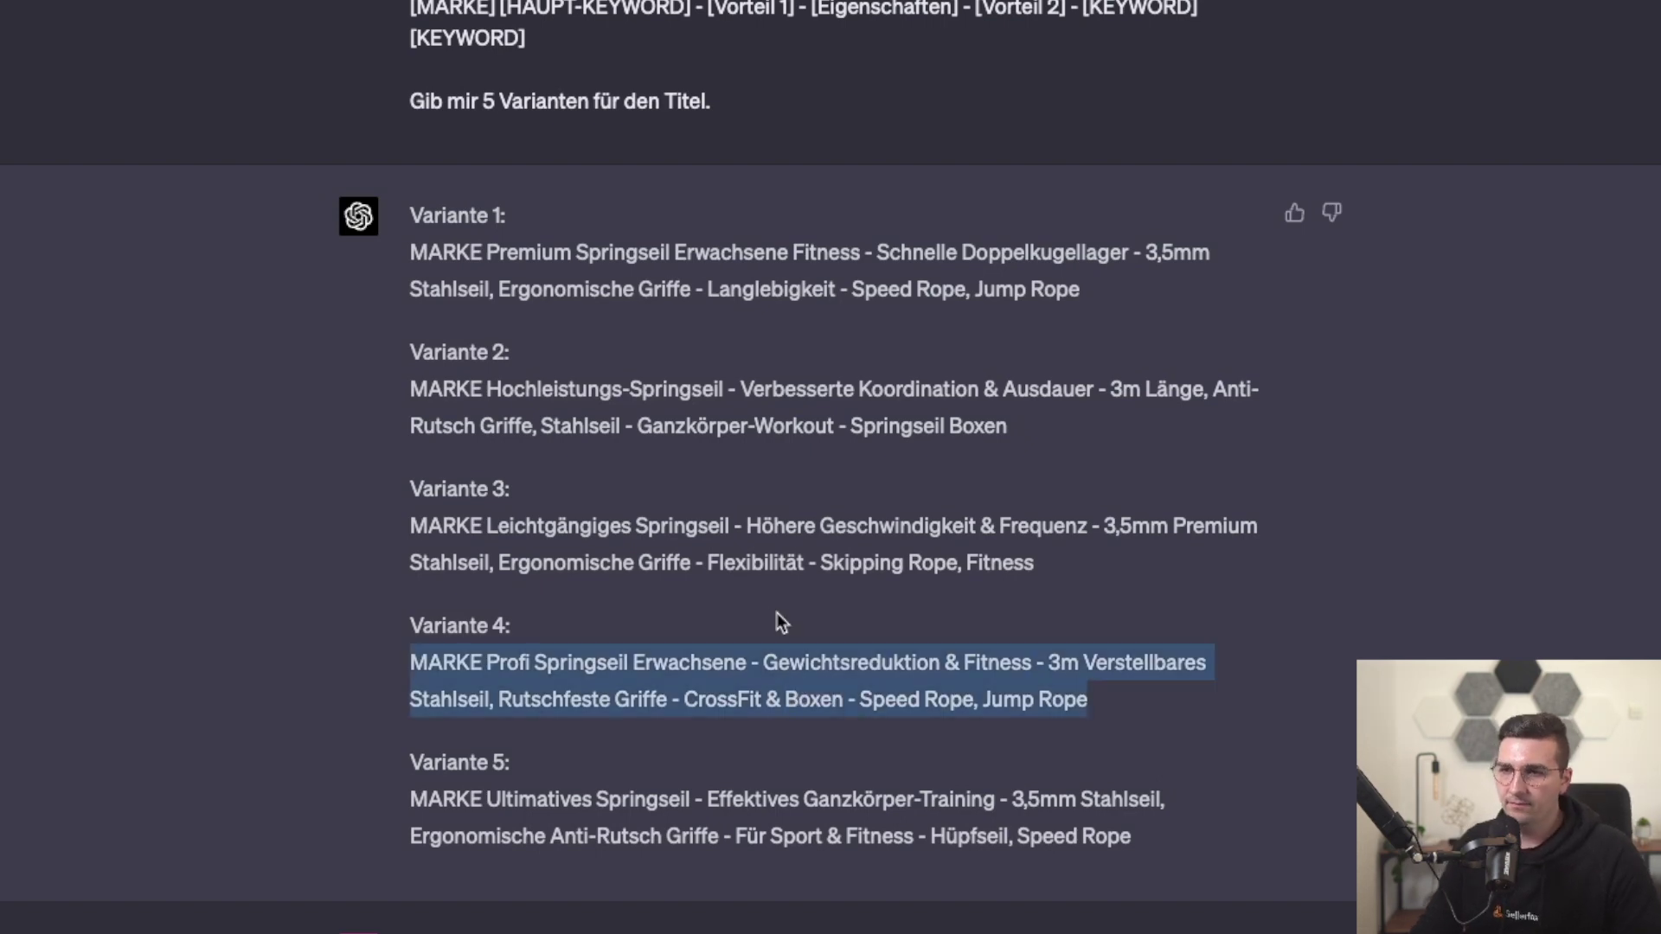
key("ctrl+Left")
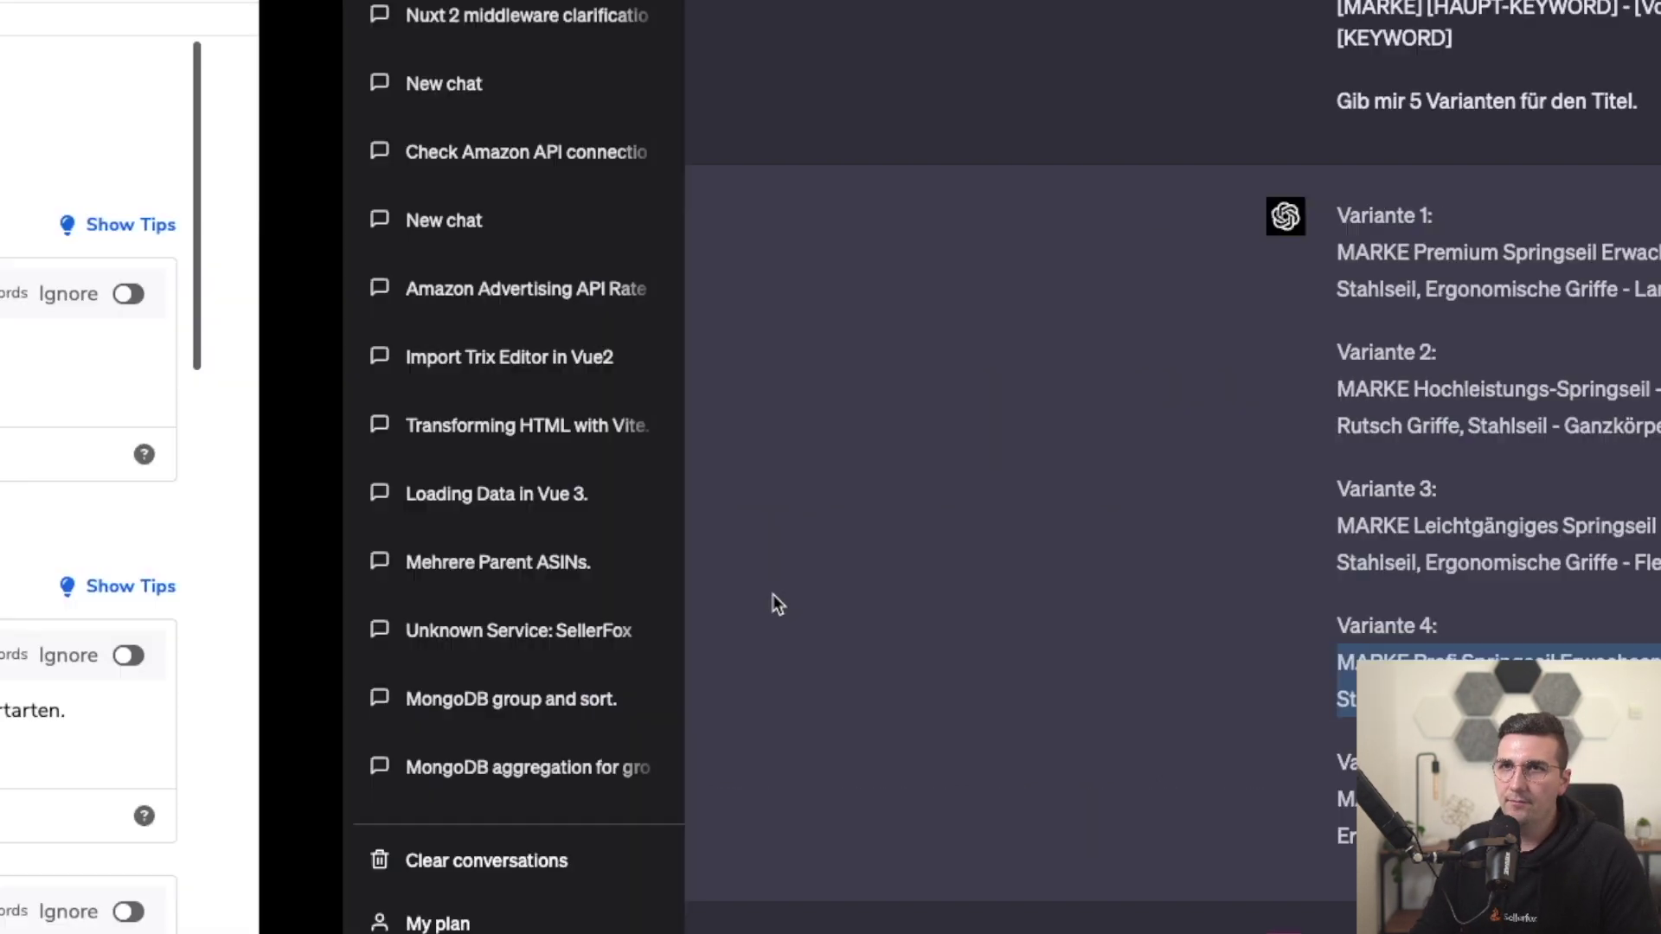
left_click(483, 382)
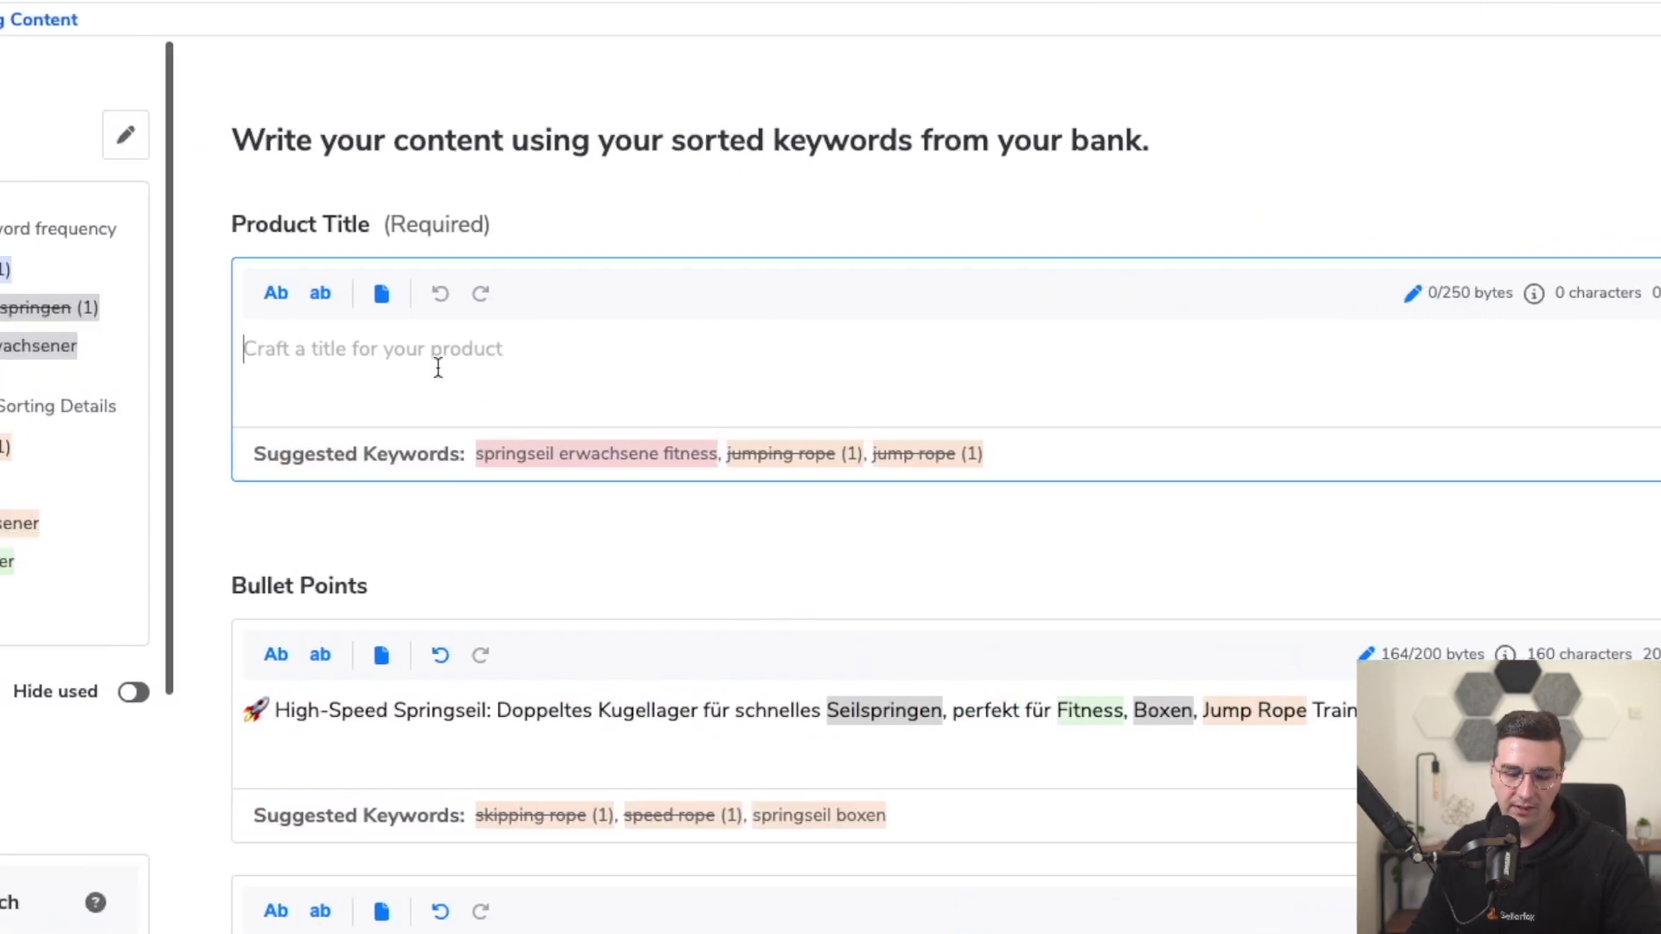
key("ctrl+v")
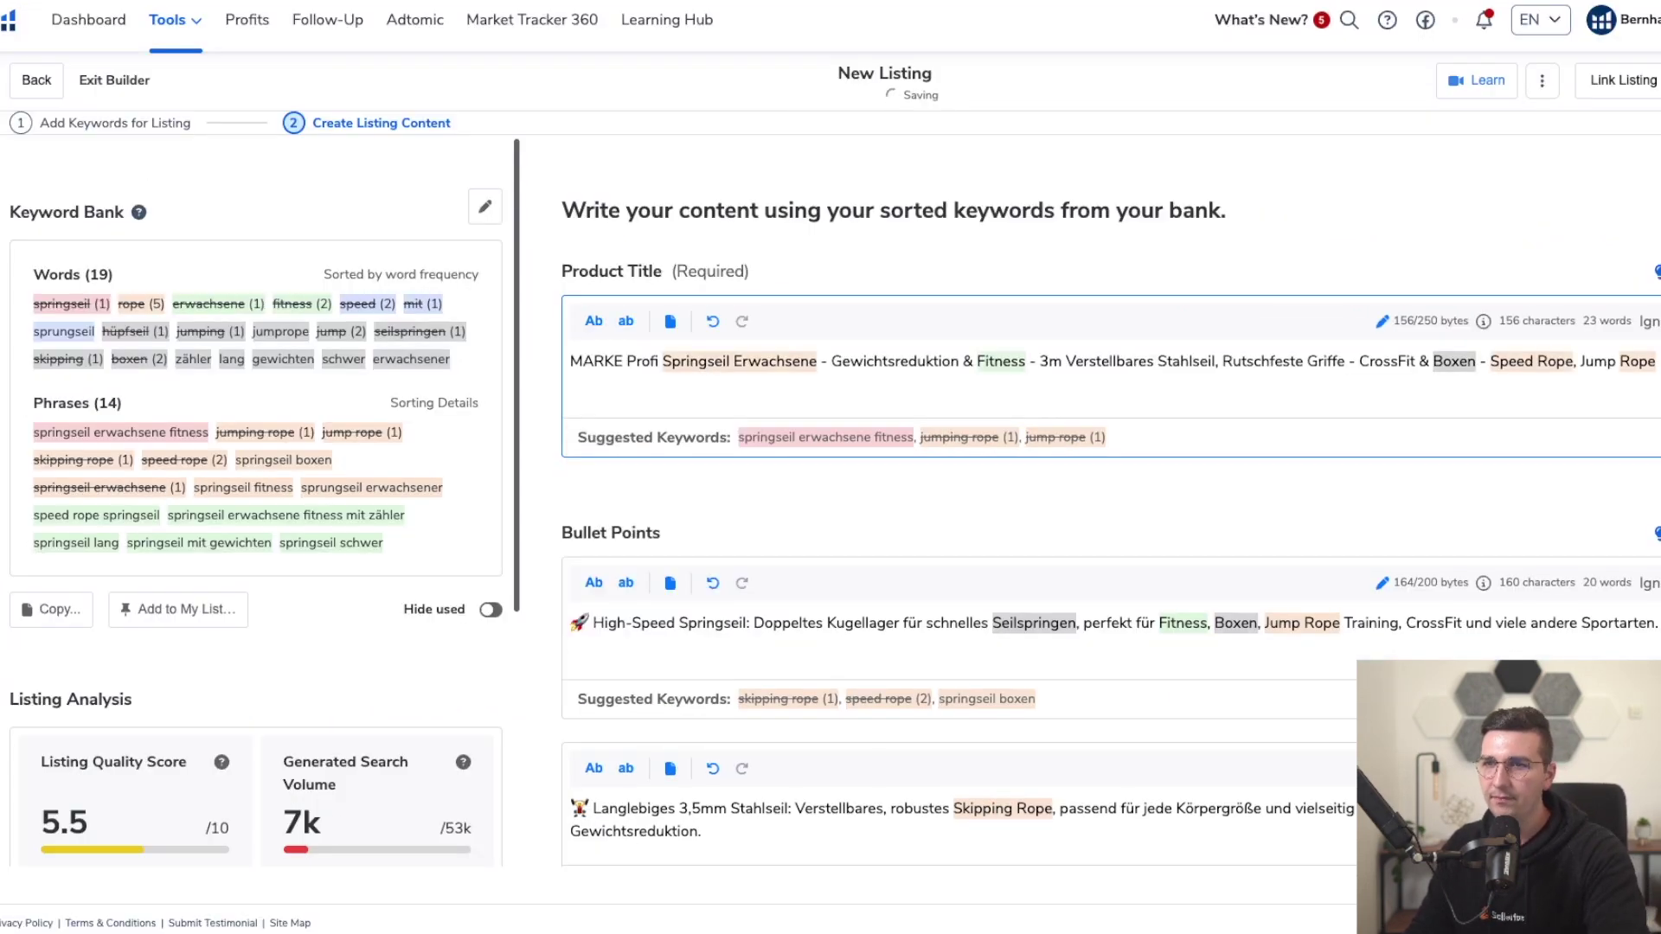
left_click(1321, 528)
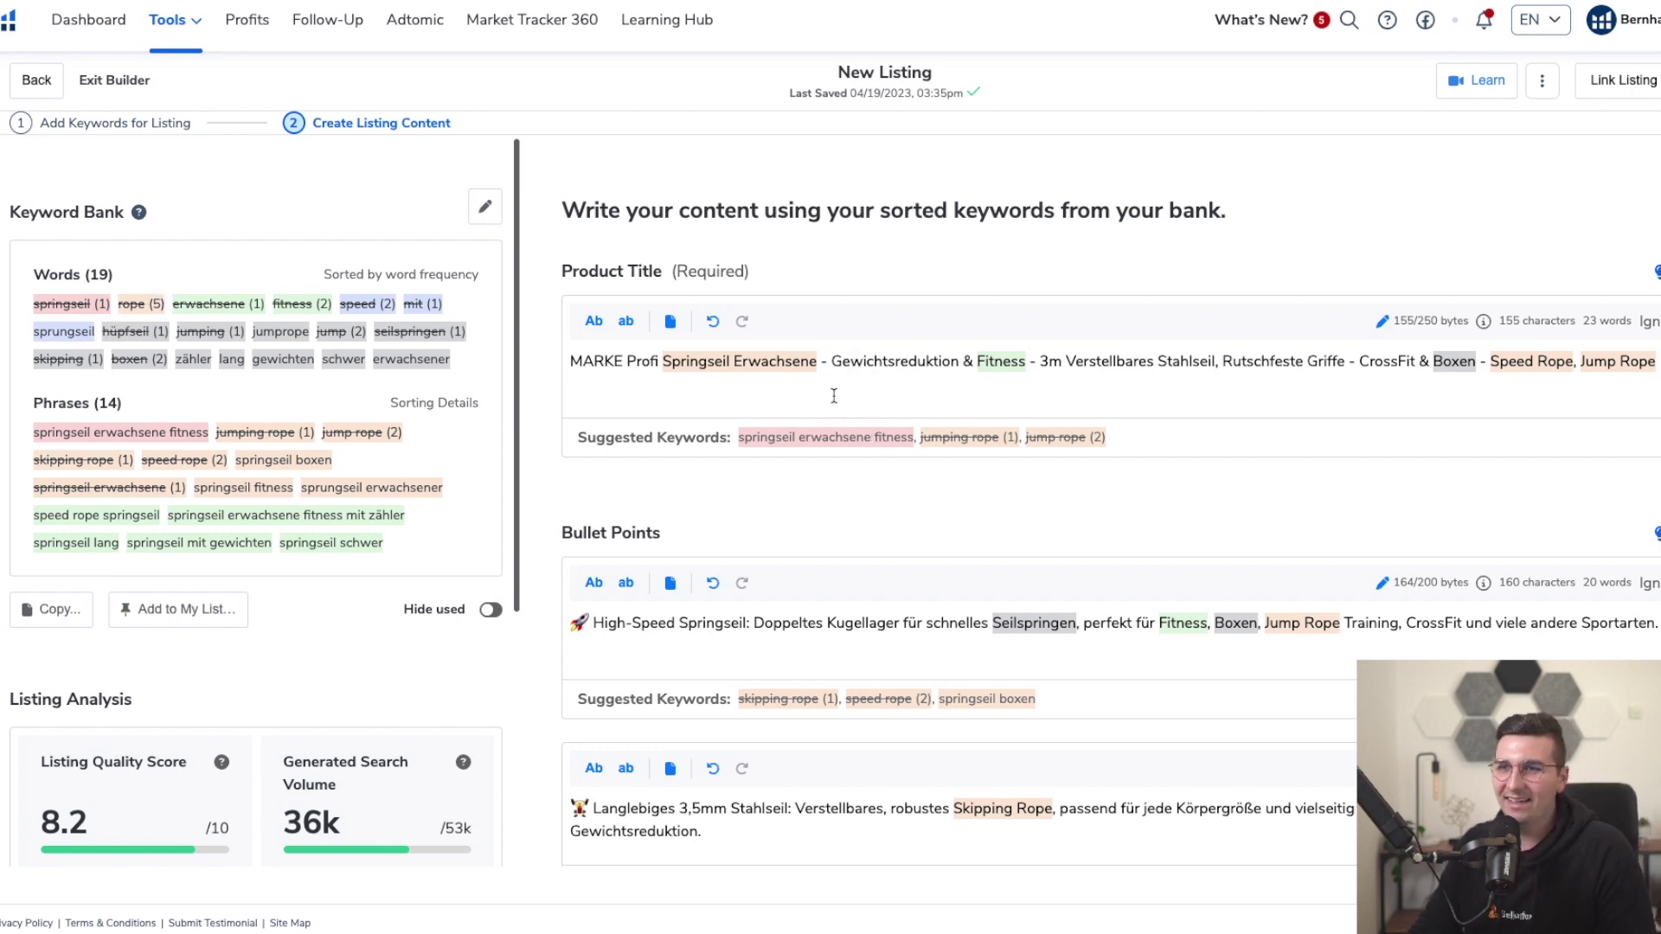
Replace "Speed Rope" with "Sprungseil" near the end of the product title
left_click(1528, 373)
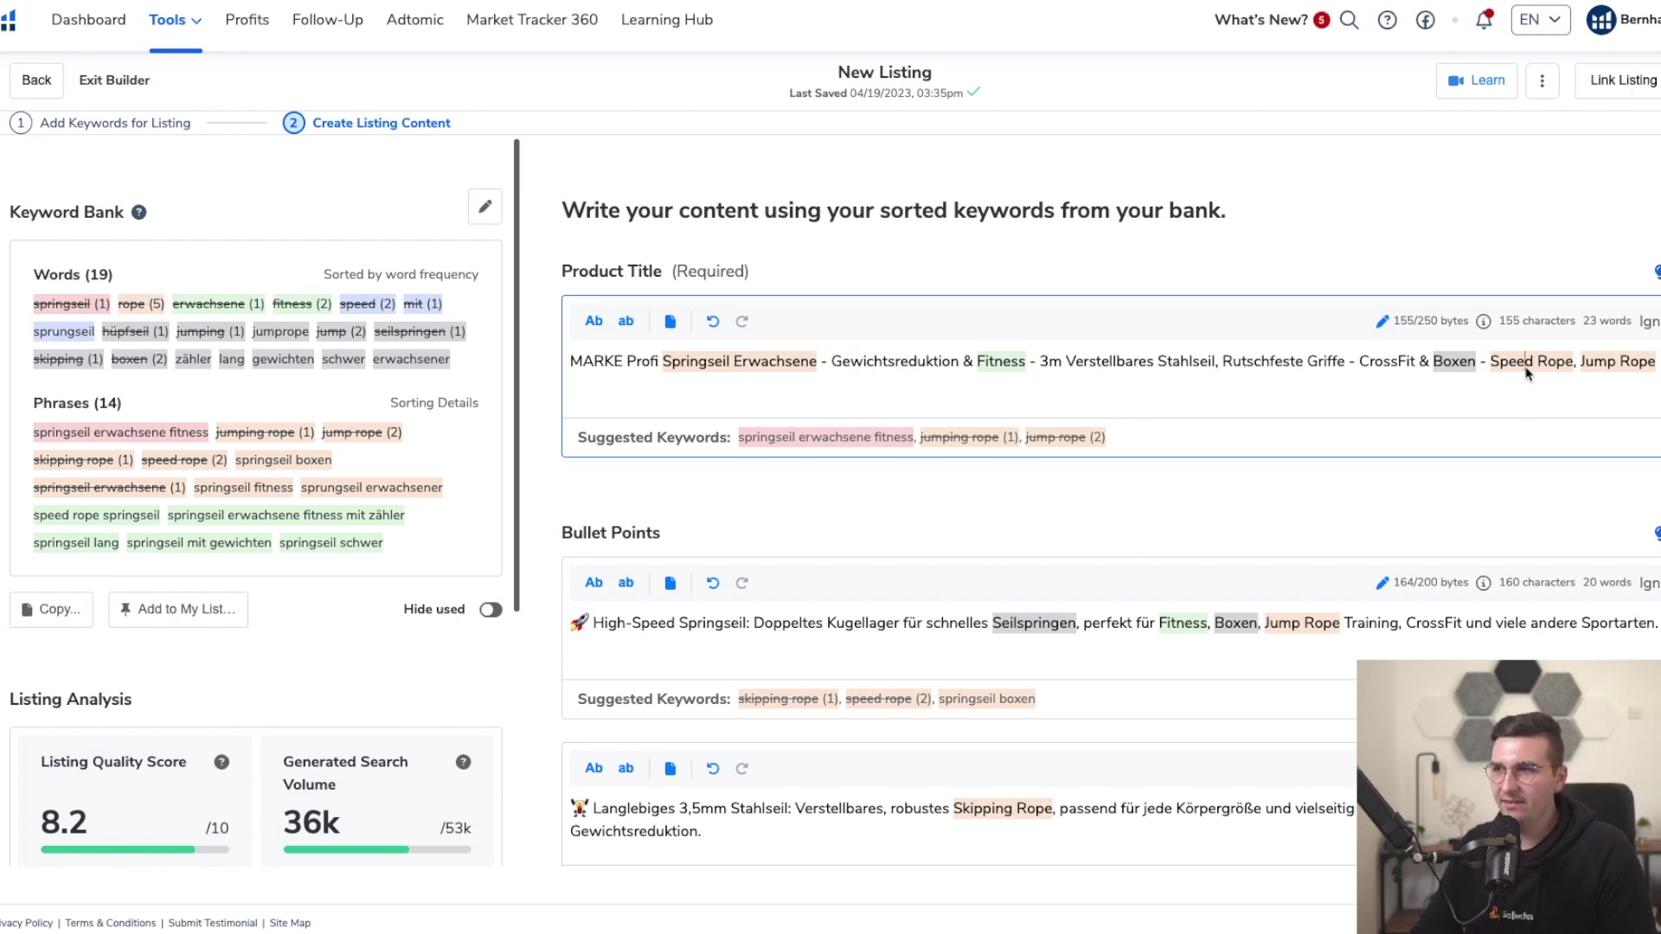
left_click(1492, 366)
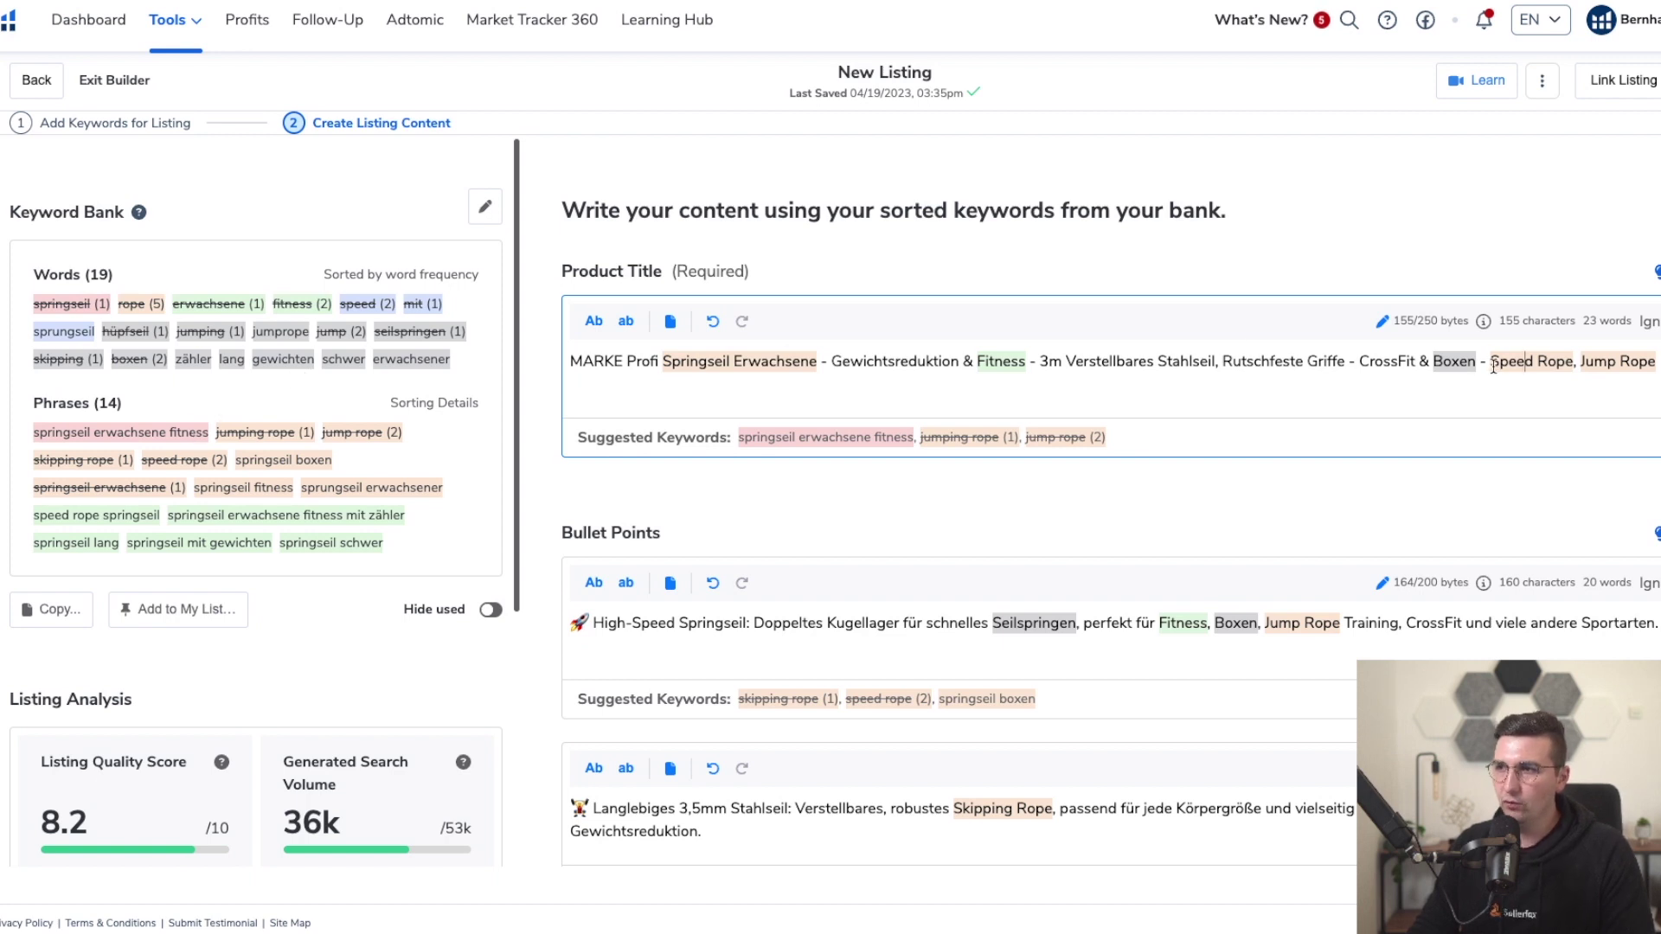
left_click_drag(1491, 363, 1574, 361)
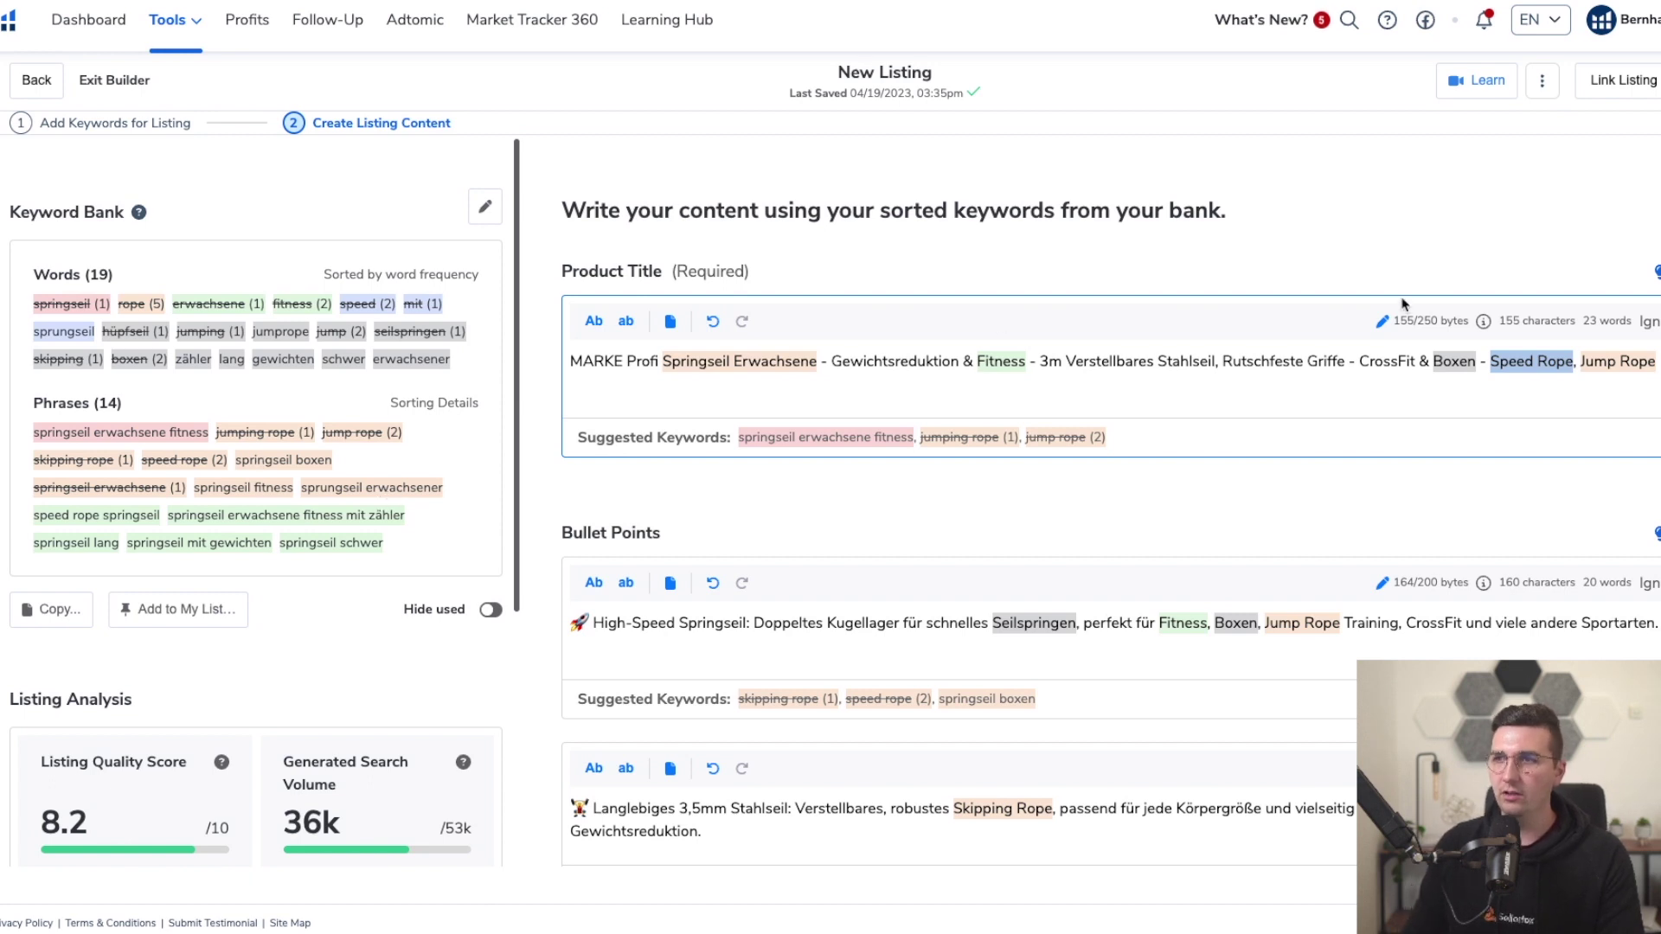
left_click(1523, 377)
left_click_drag(1571, 366, 1501, 368)
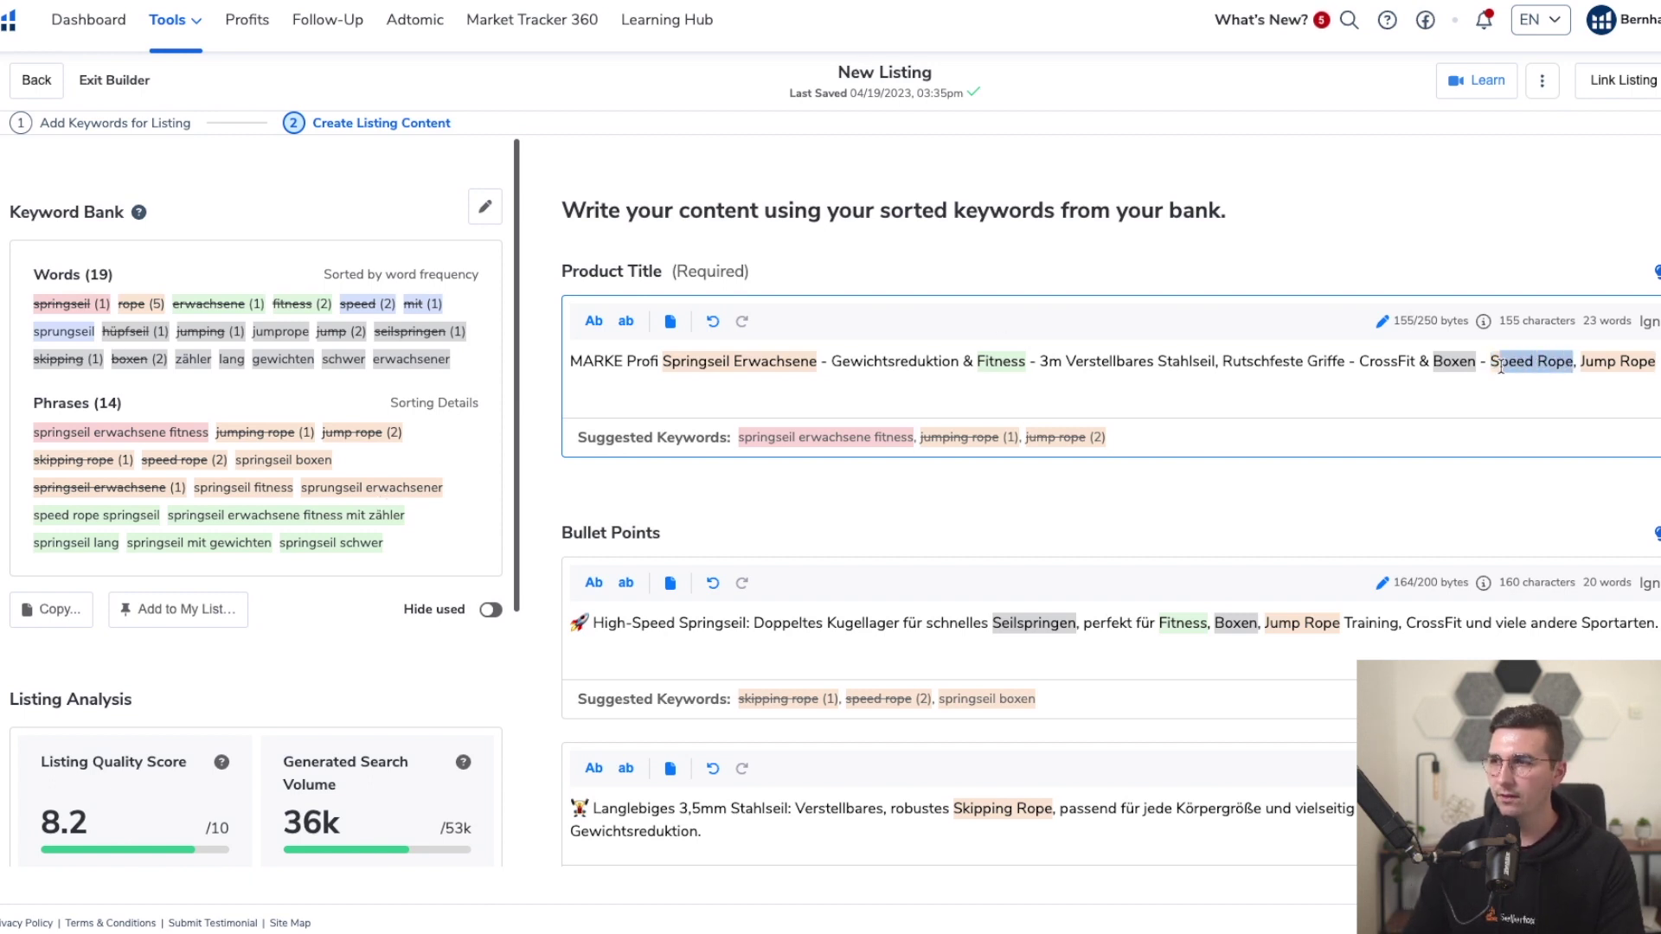
type("prungseil")
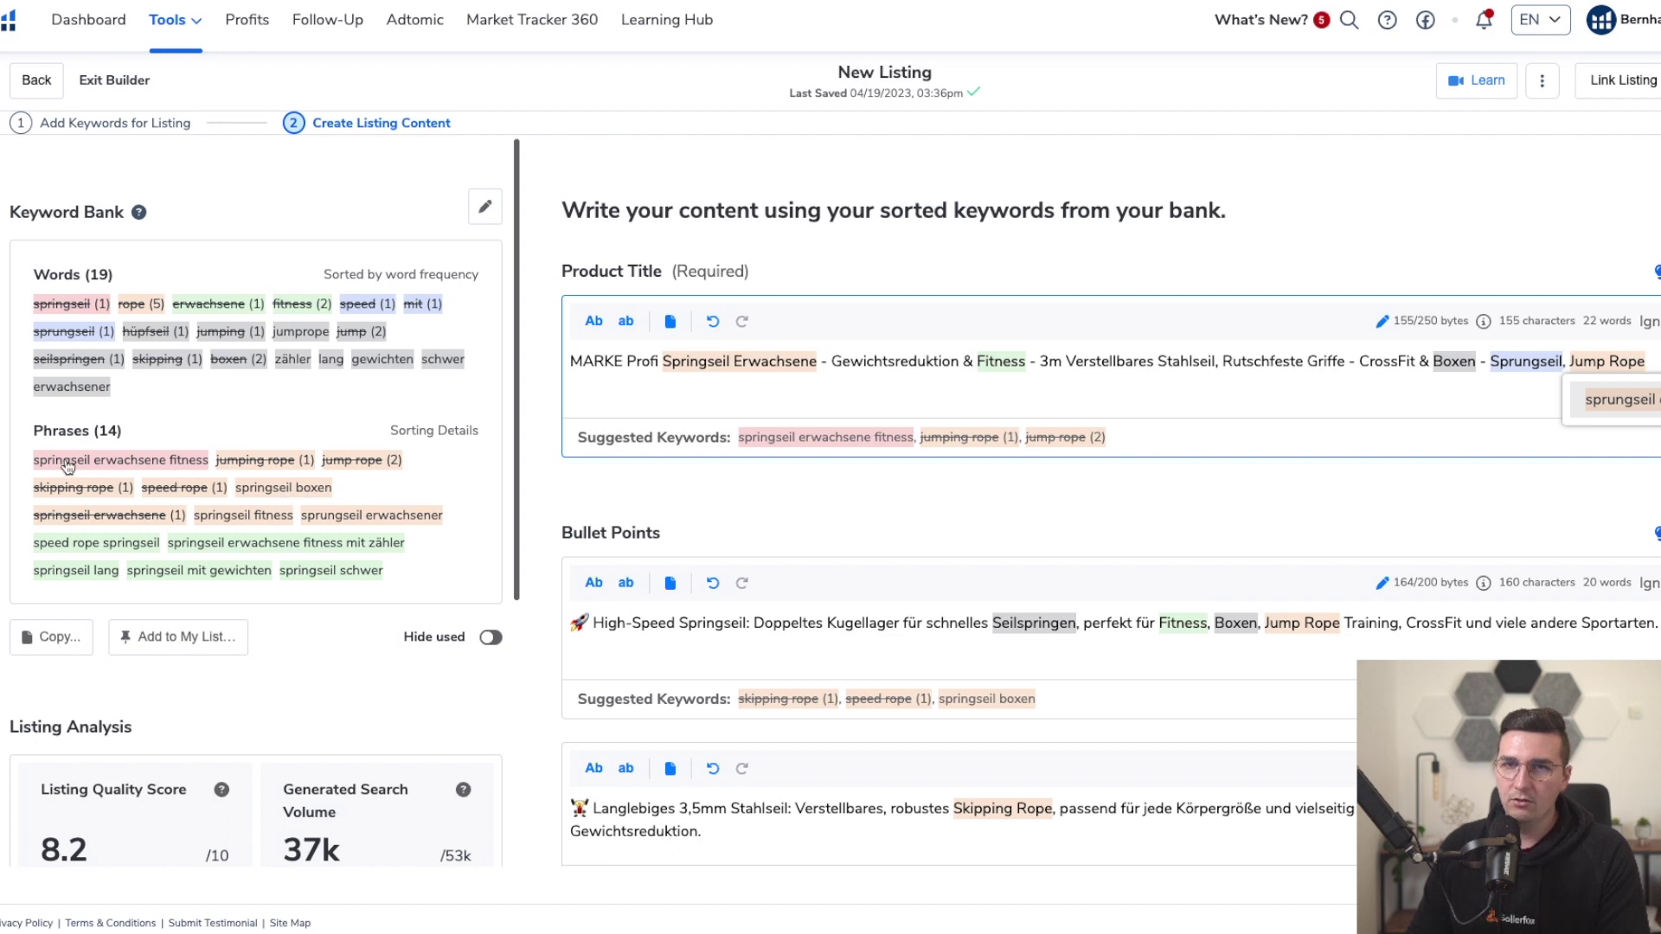
Insert "Fitness" directly after "Springseil Erwachsene" in the product title
left_click(812, 361)
type("Fit")
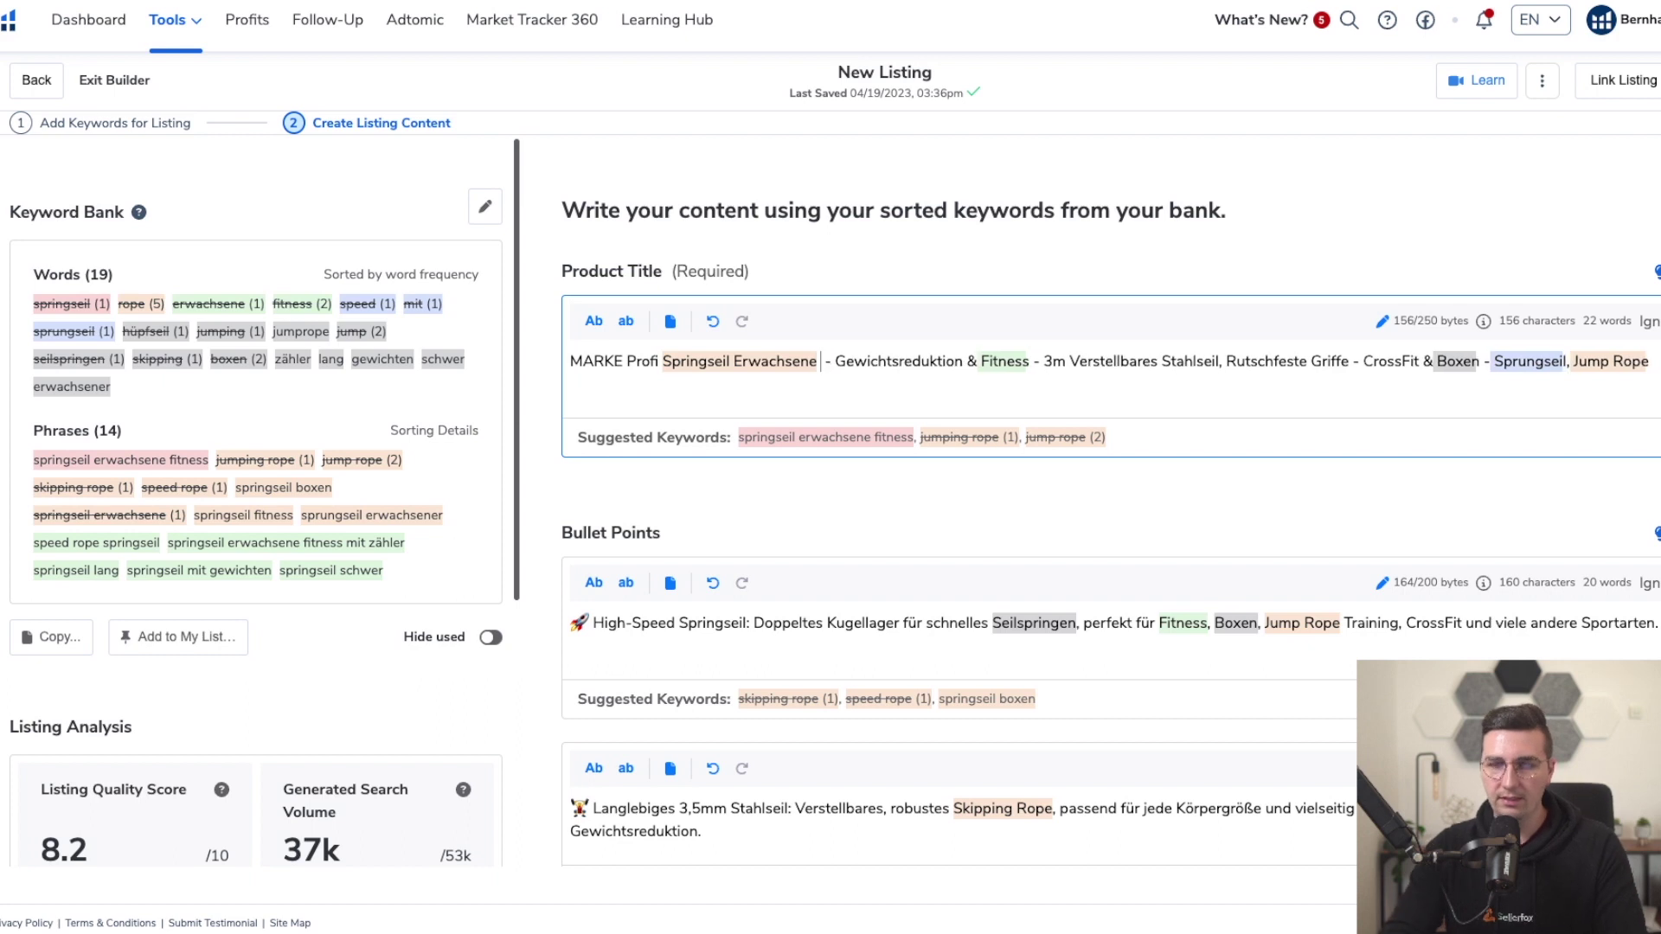
type("ness")
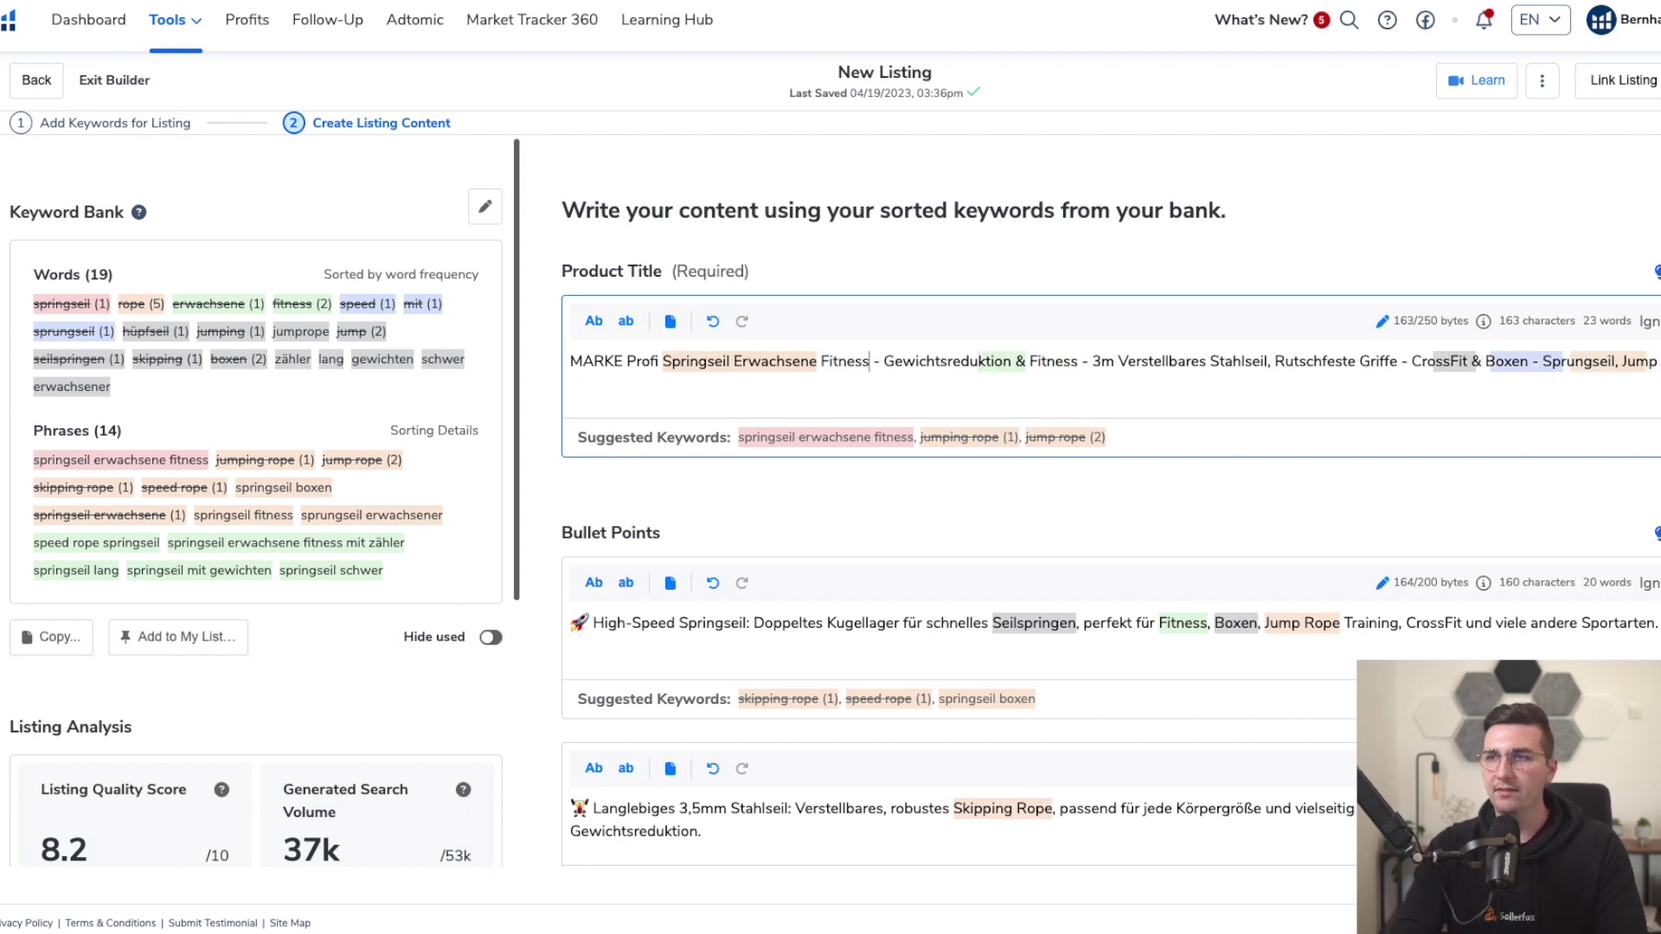
Check the product title's byte count against the limit and its highlighted keywords
left_click(1264, 474)
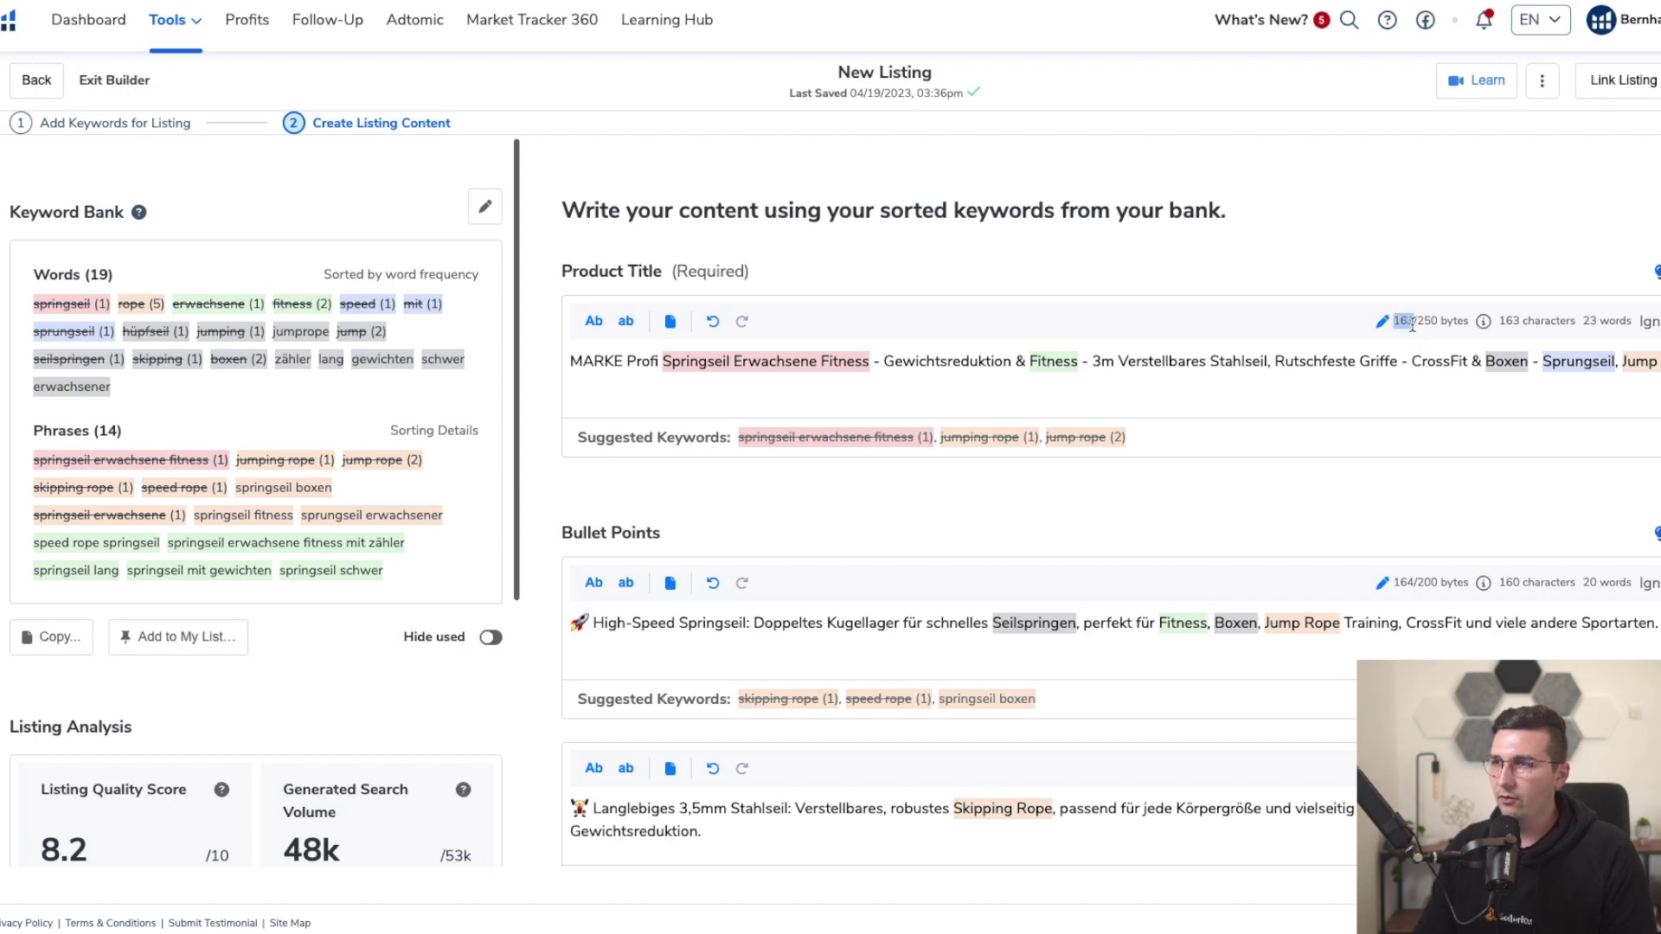
left_click(1417, 325)
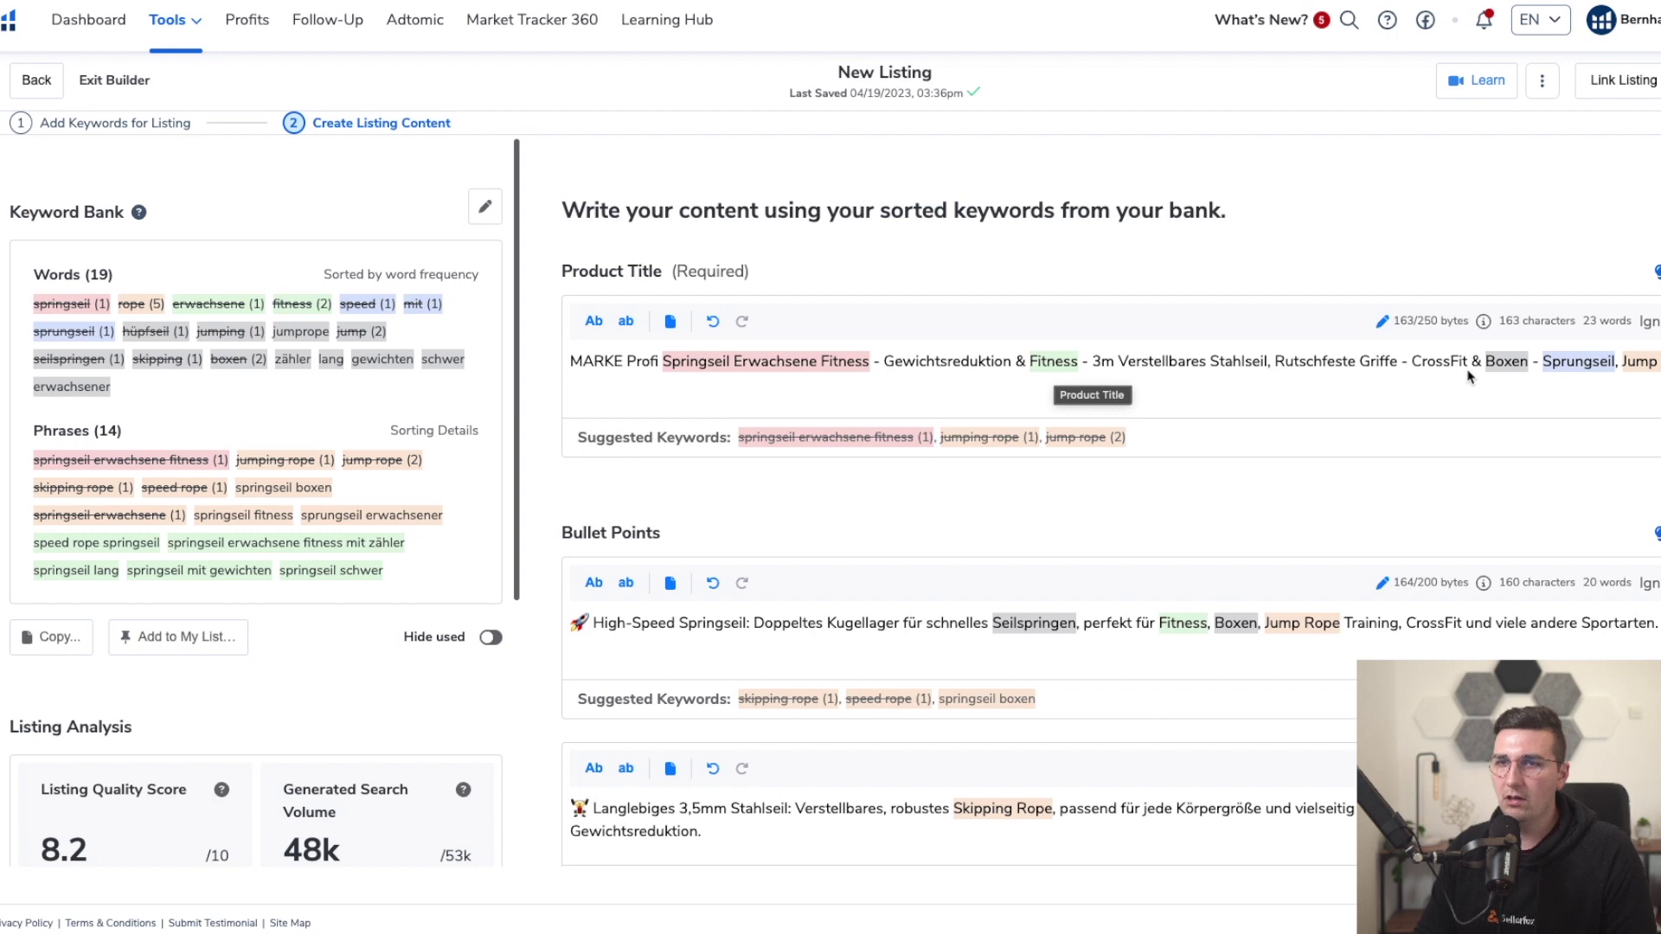
left_click(1091, 363)
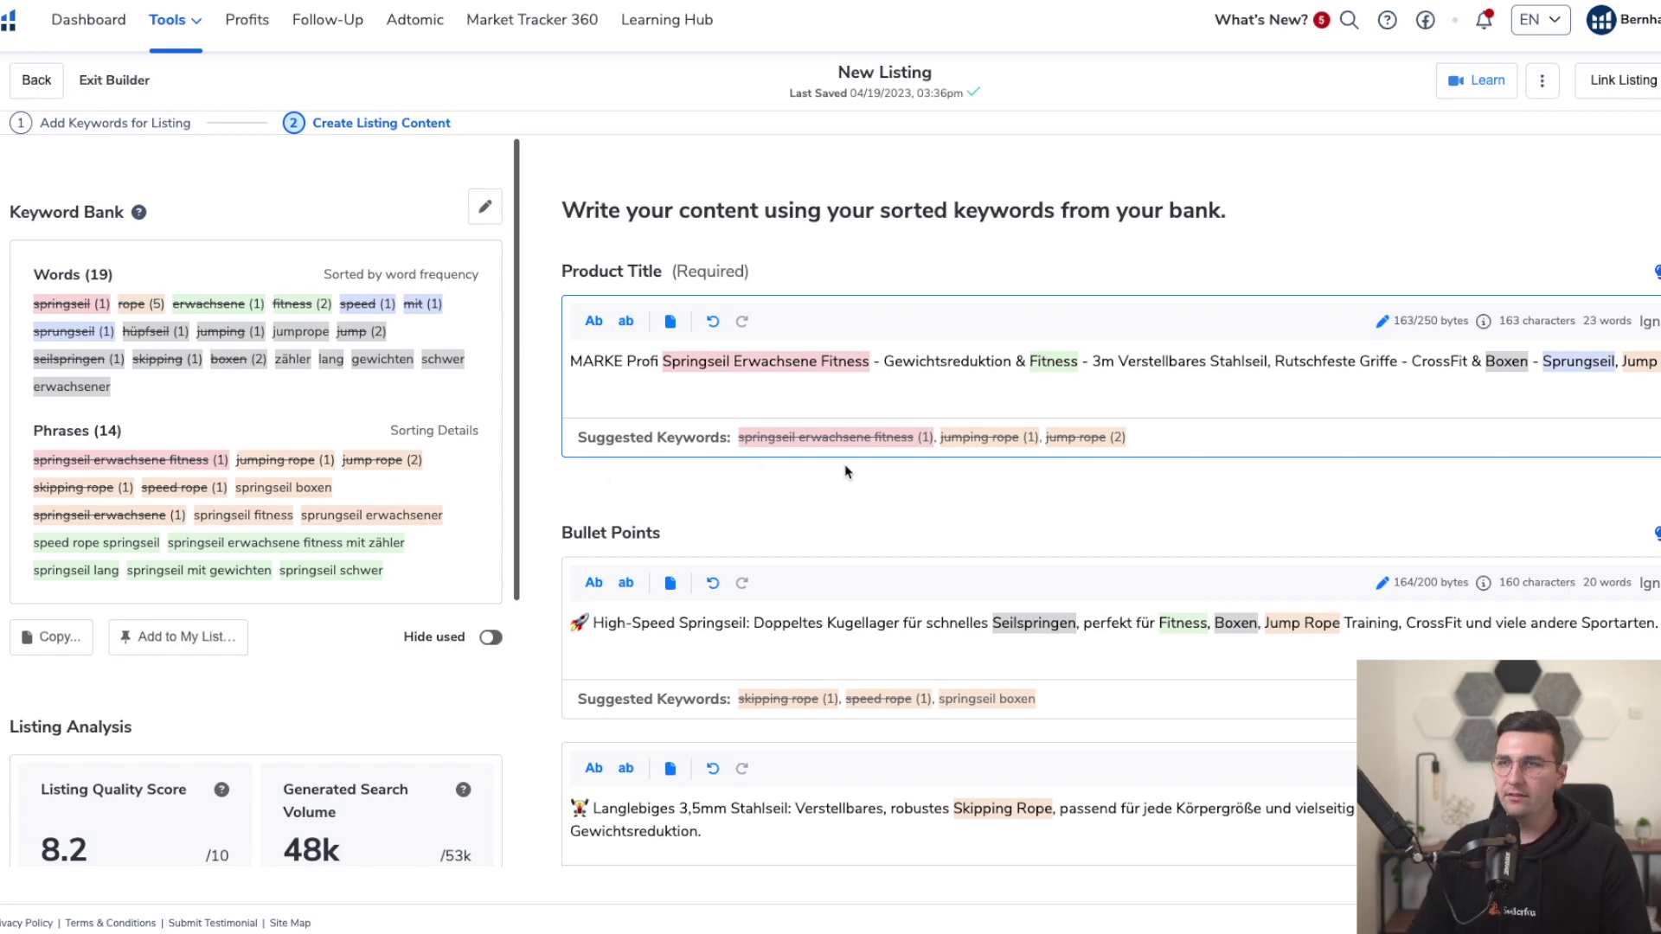
Paste the ChatGPT product description, beginning "Entdecken Sie das ultimative Springseil", into the empty Description and check its byte count
scroll(846, 471, "down", 5)
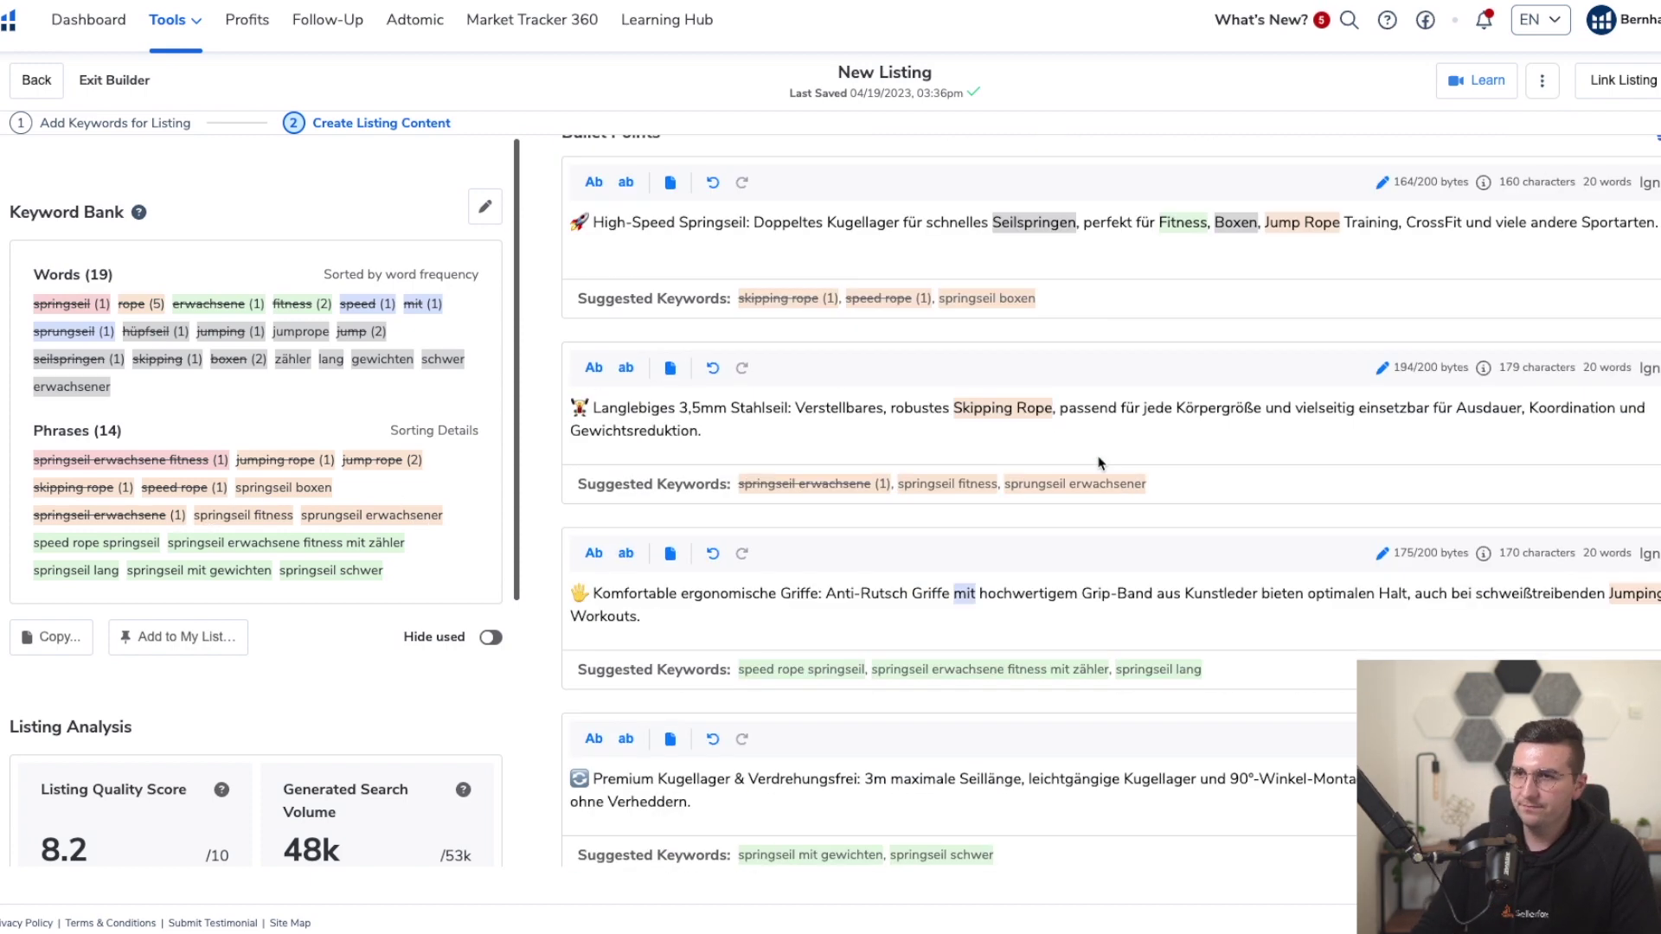
scroll(1101, 463, "down", 10)
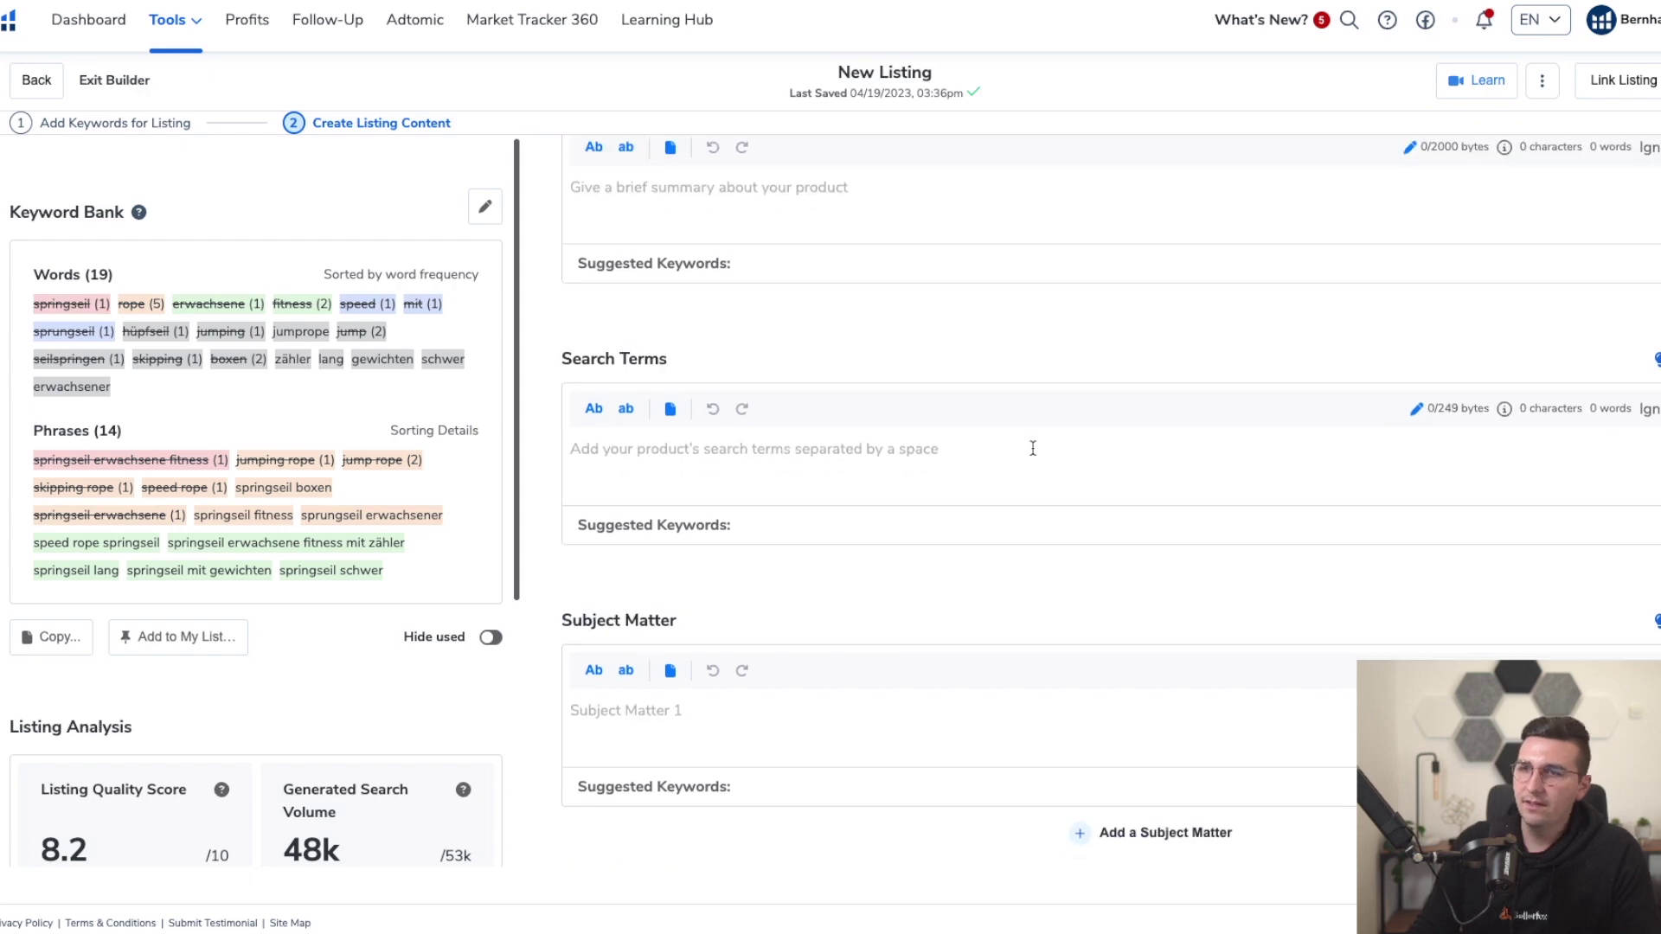
scroll(848, 454, "up", 1)
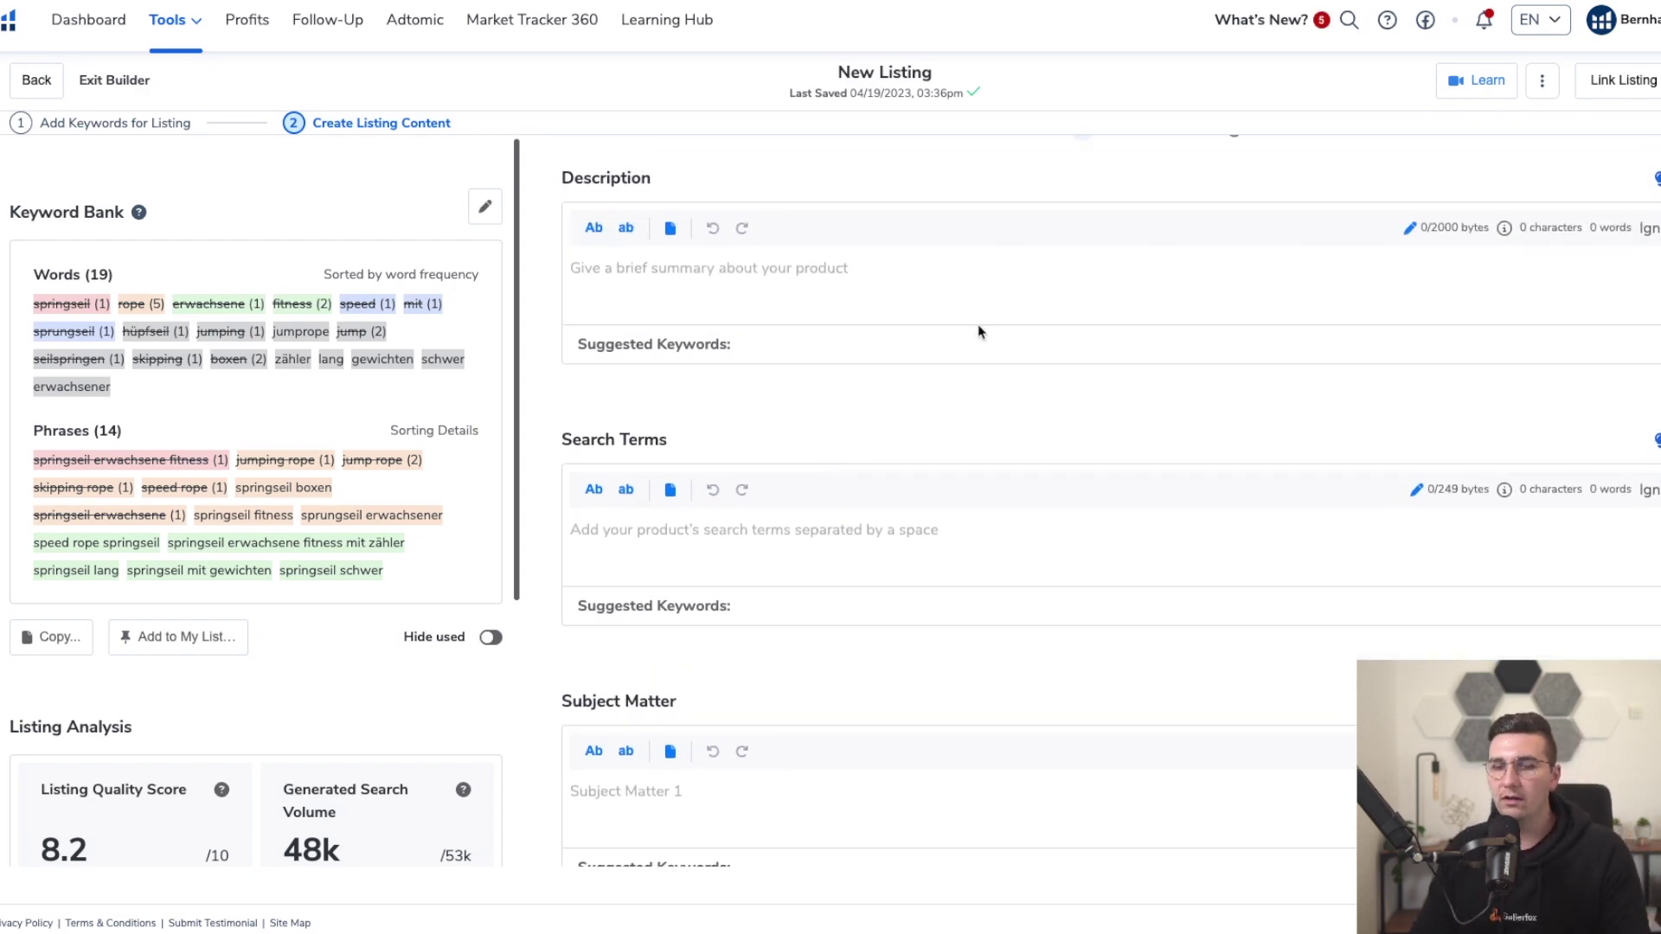
key("ctrl+v")
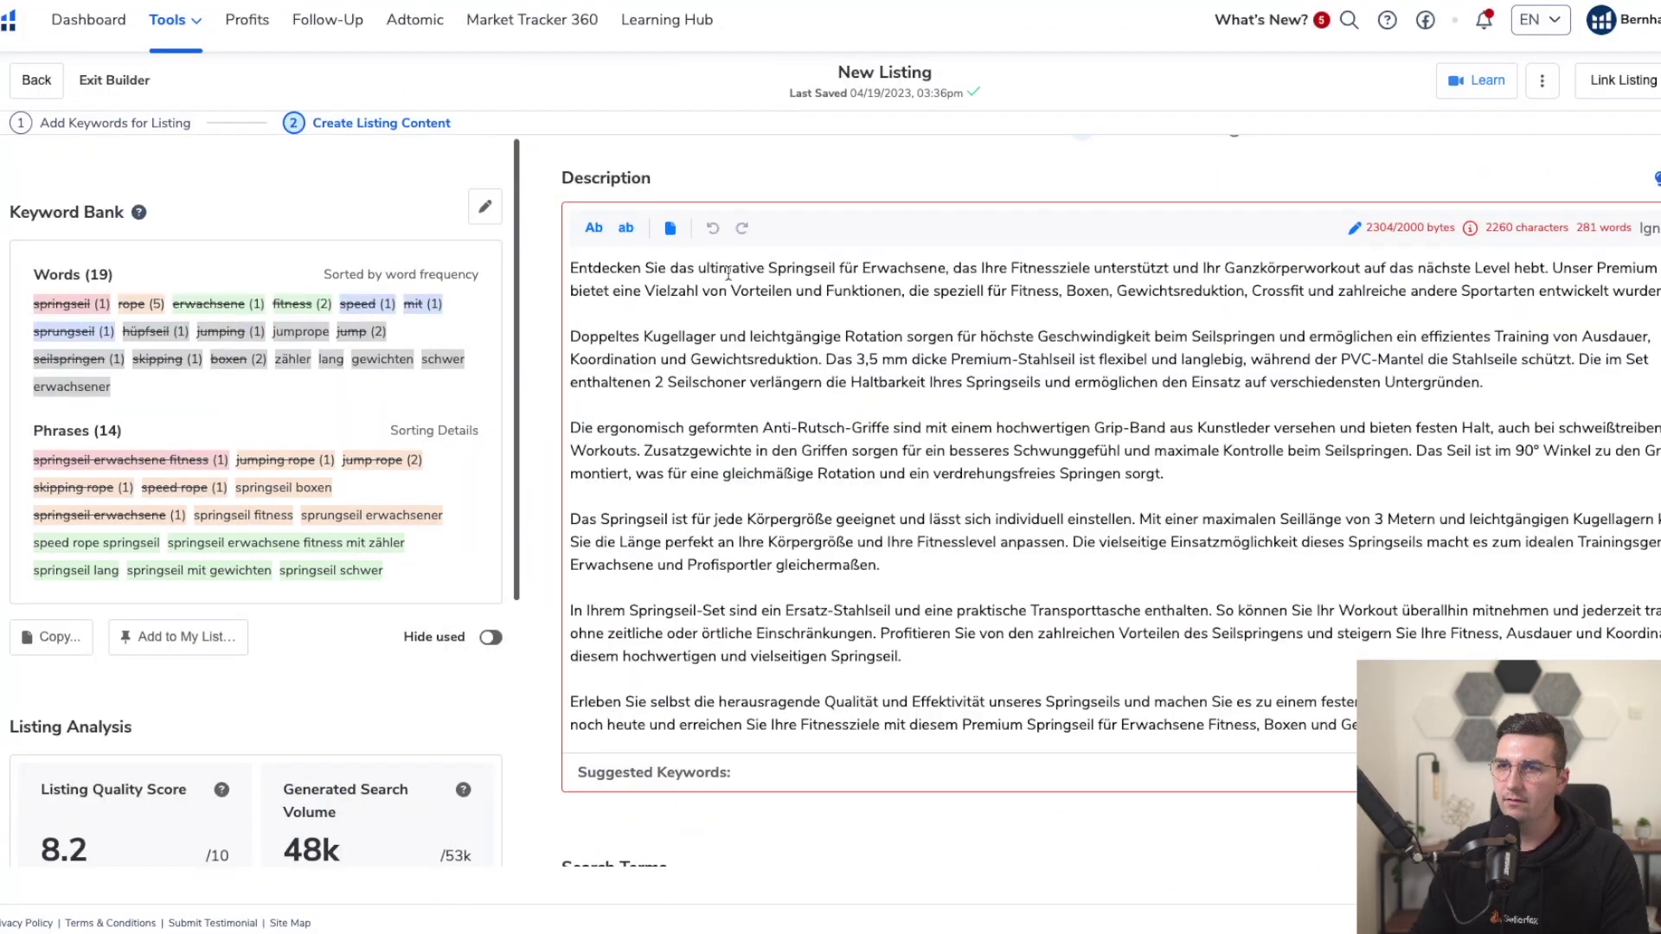
left_click_drag(1366, 227, 1381, 227)
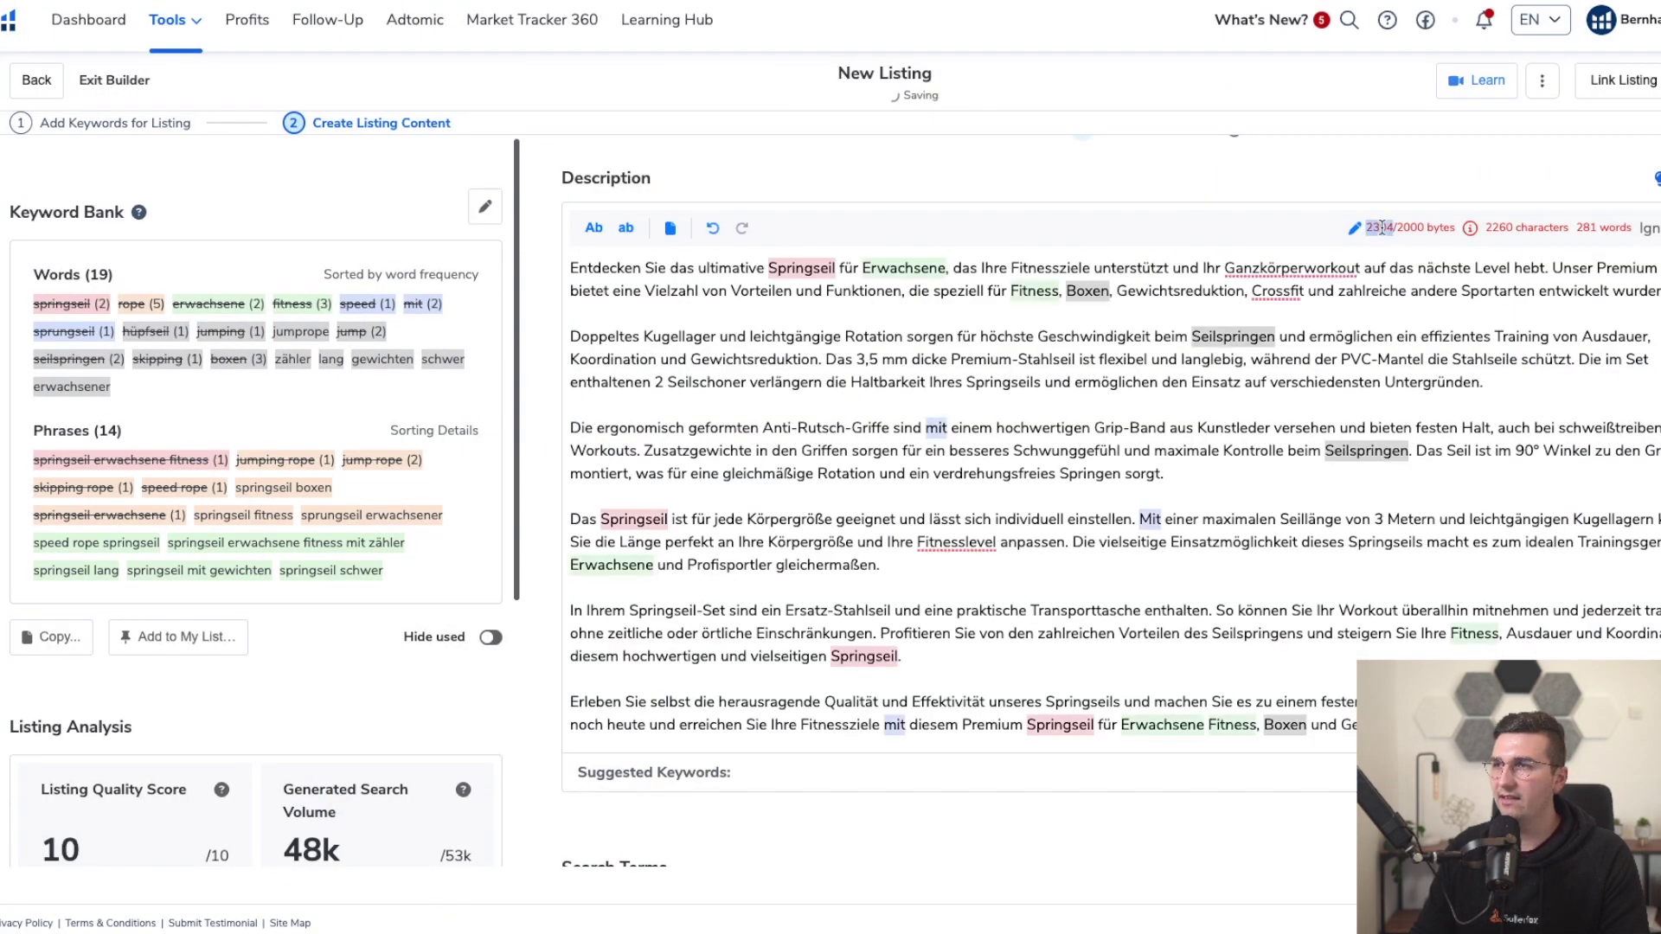
left_click(1330, 405)
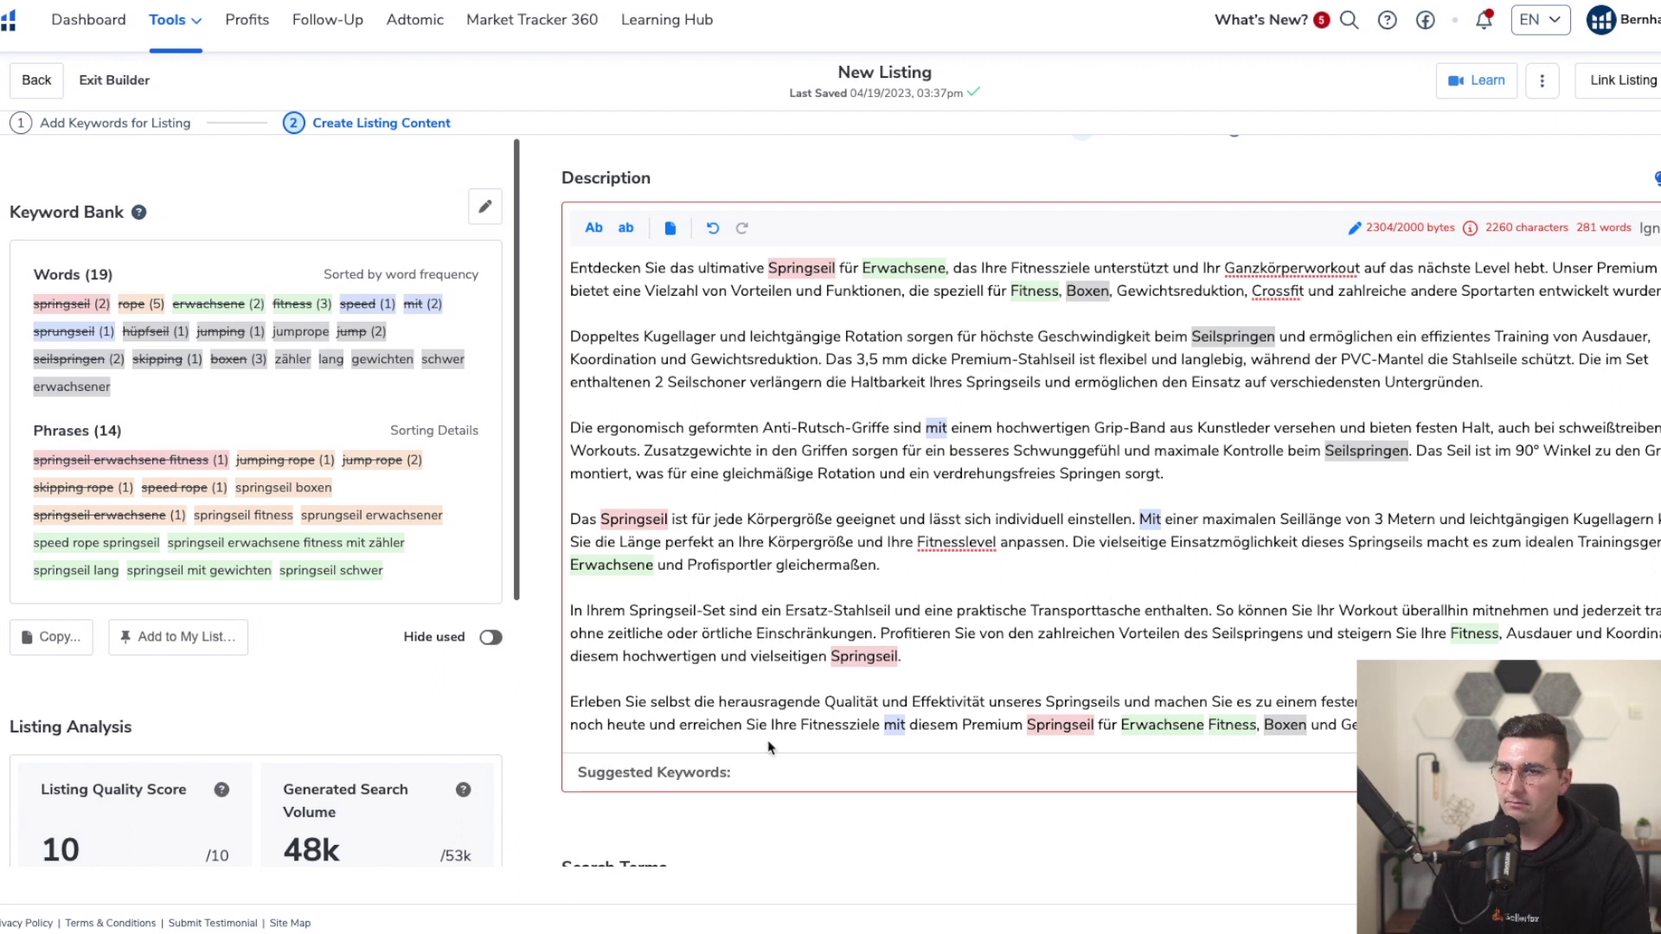
Delete the description's closing paragraph, beginning "Erleben Sie selbst", along with the blank lines left at the end
triple_click(812, 708)
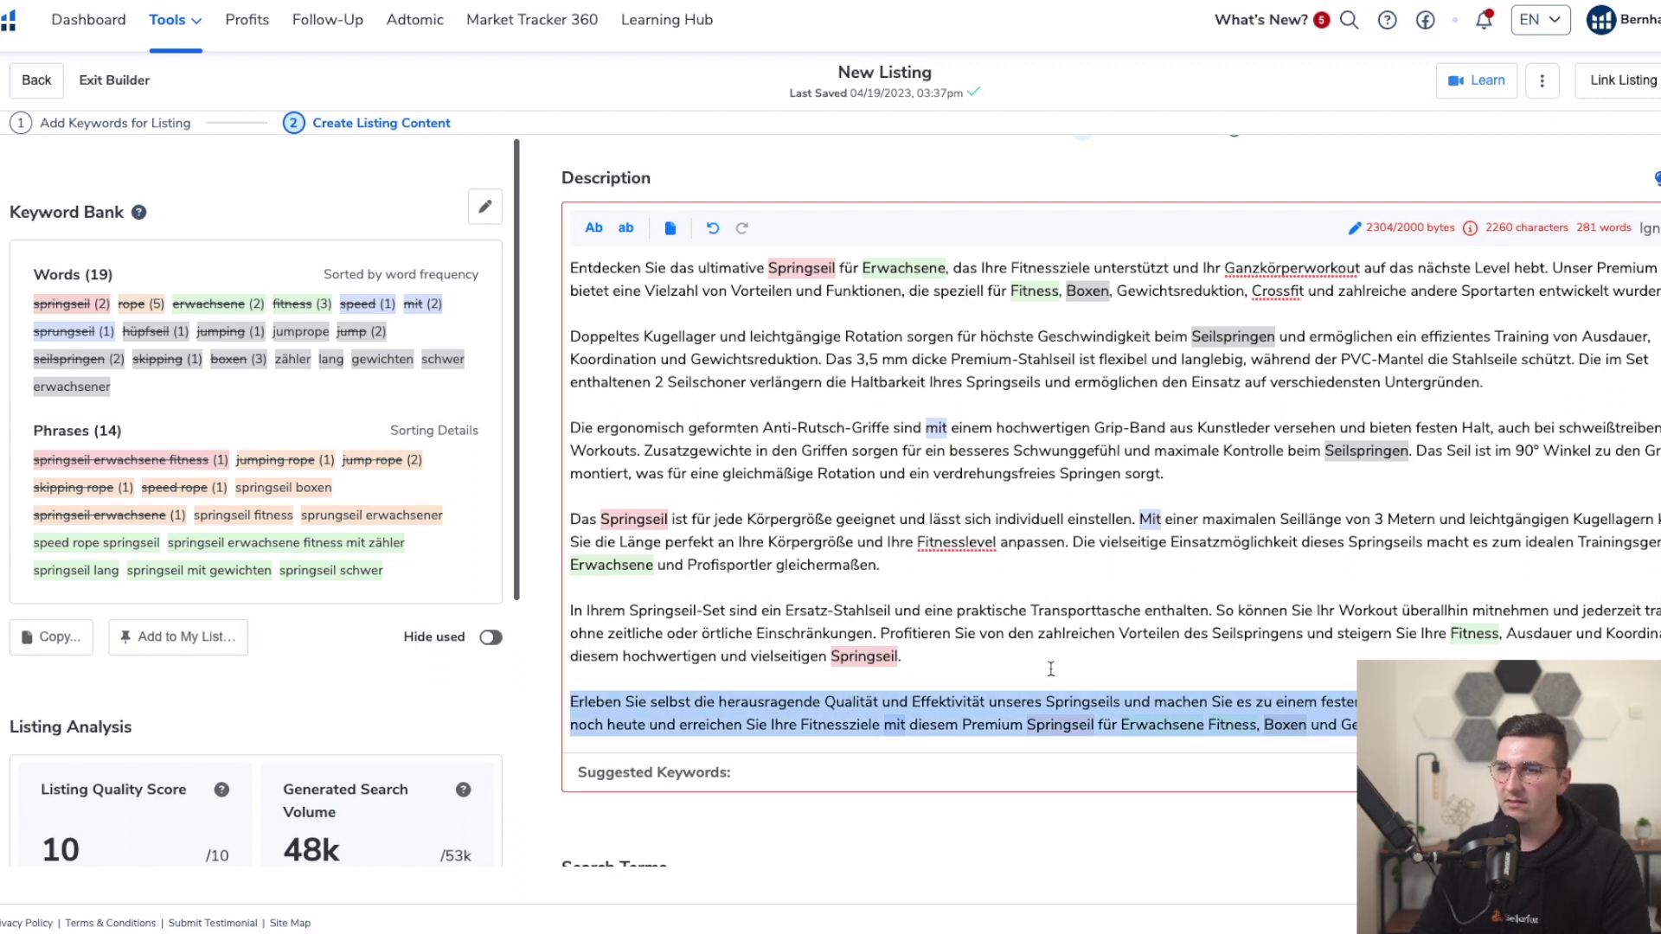
key("BackSpace")
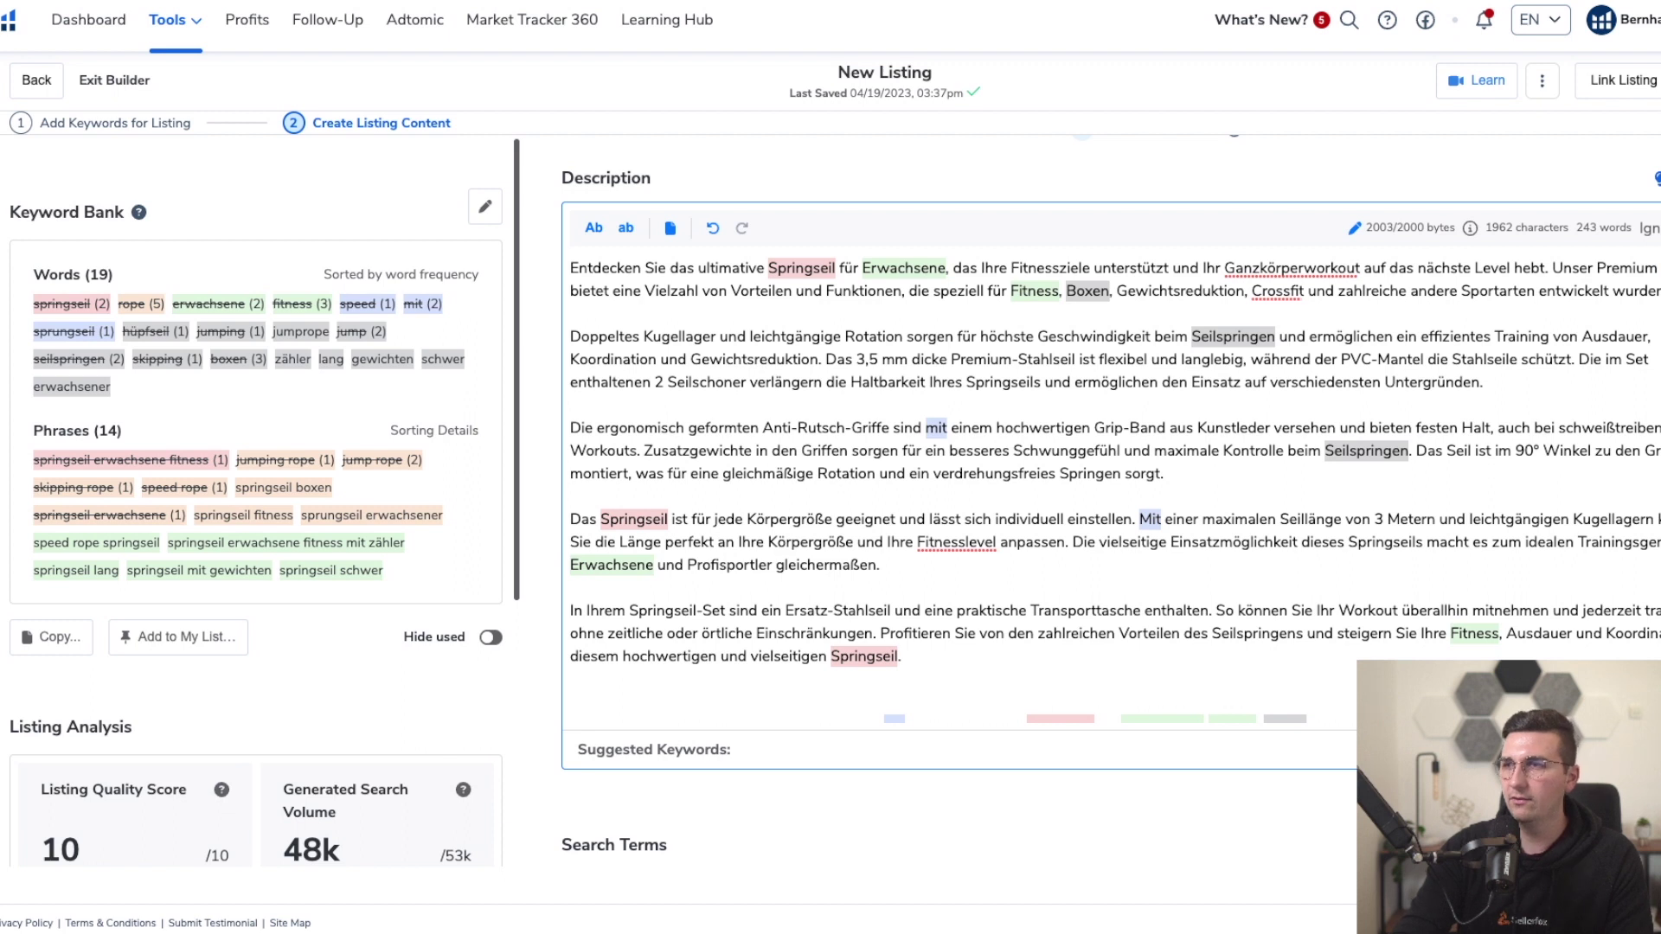
key("BackSpace")
key("BackSpace")
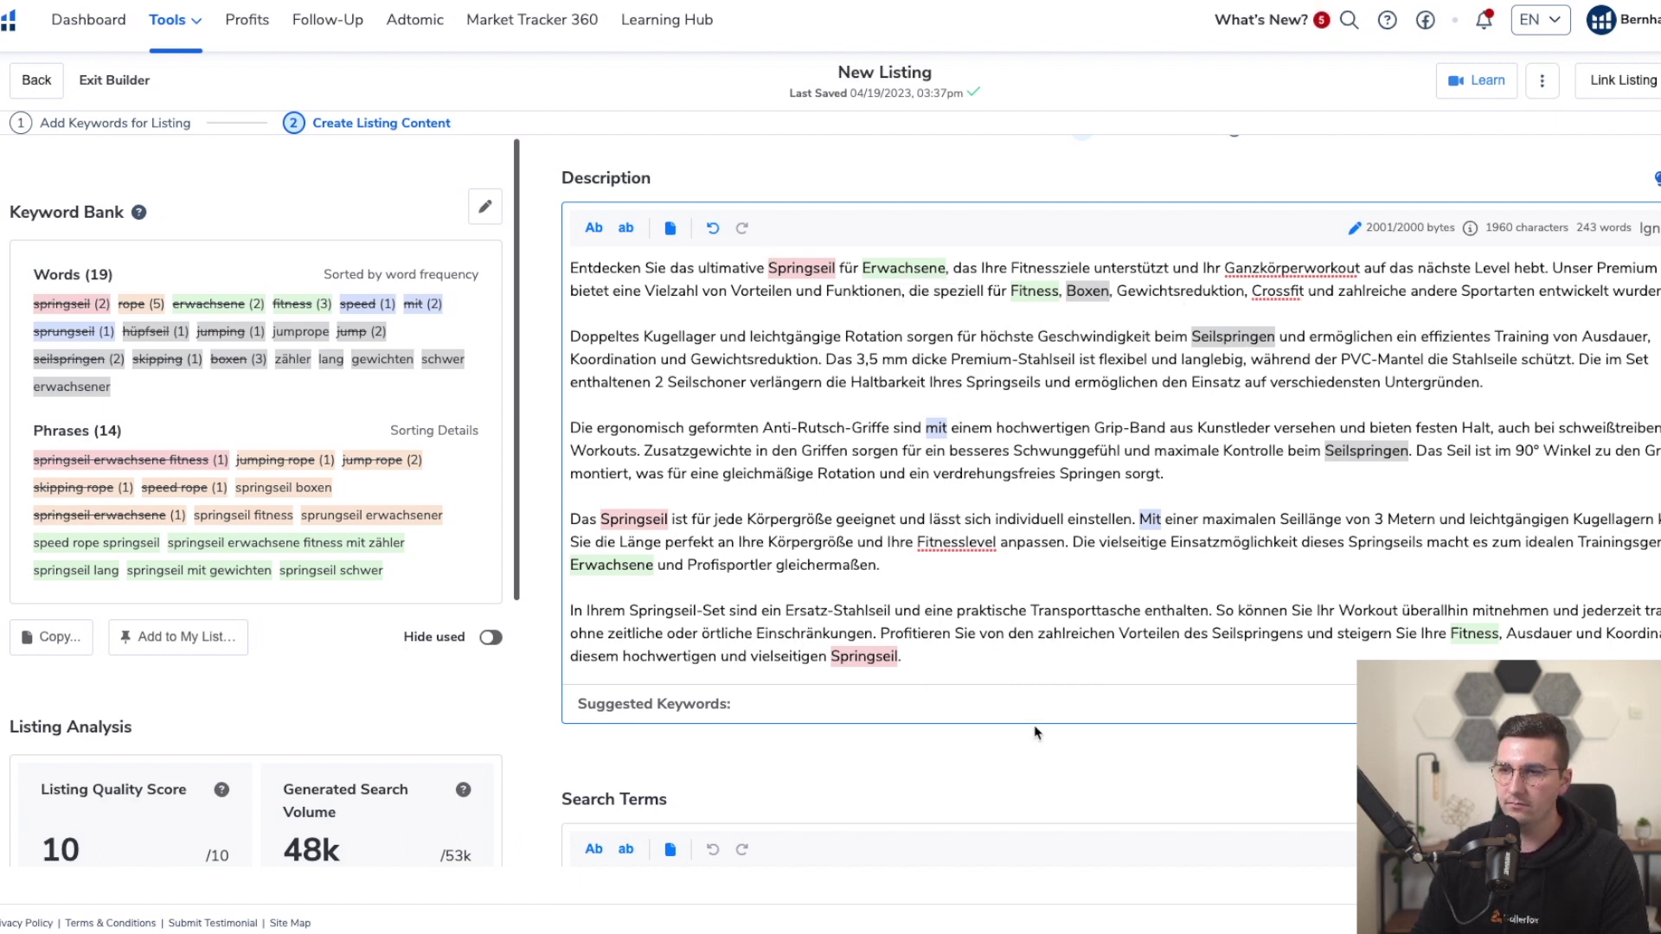
Review the listing from product title through bullet points and description to the empty Search Terms, checking keyword usage
scroll(1035, 733, "down", 5)
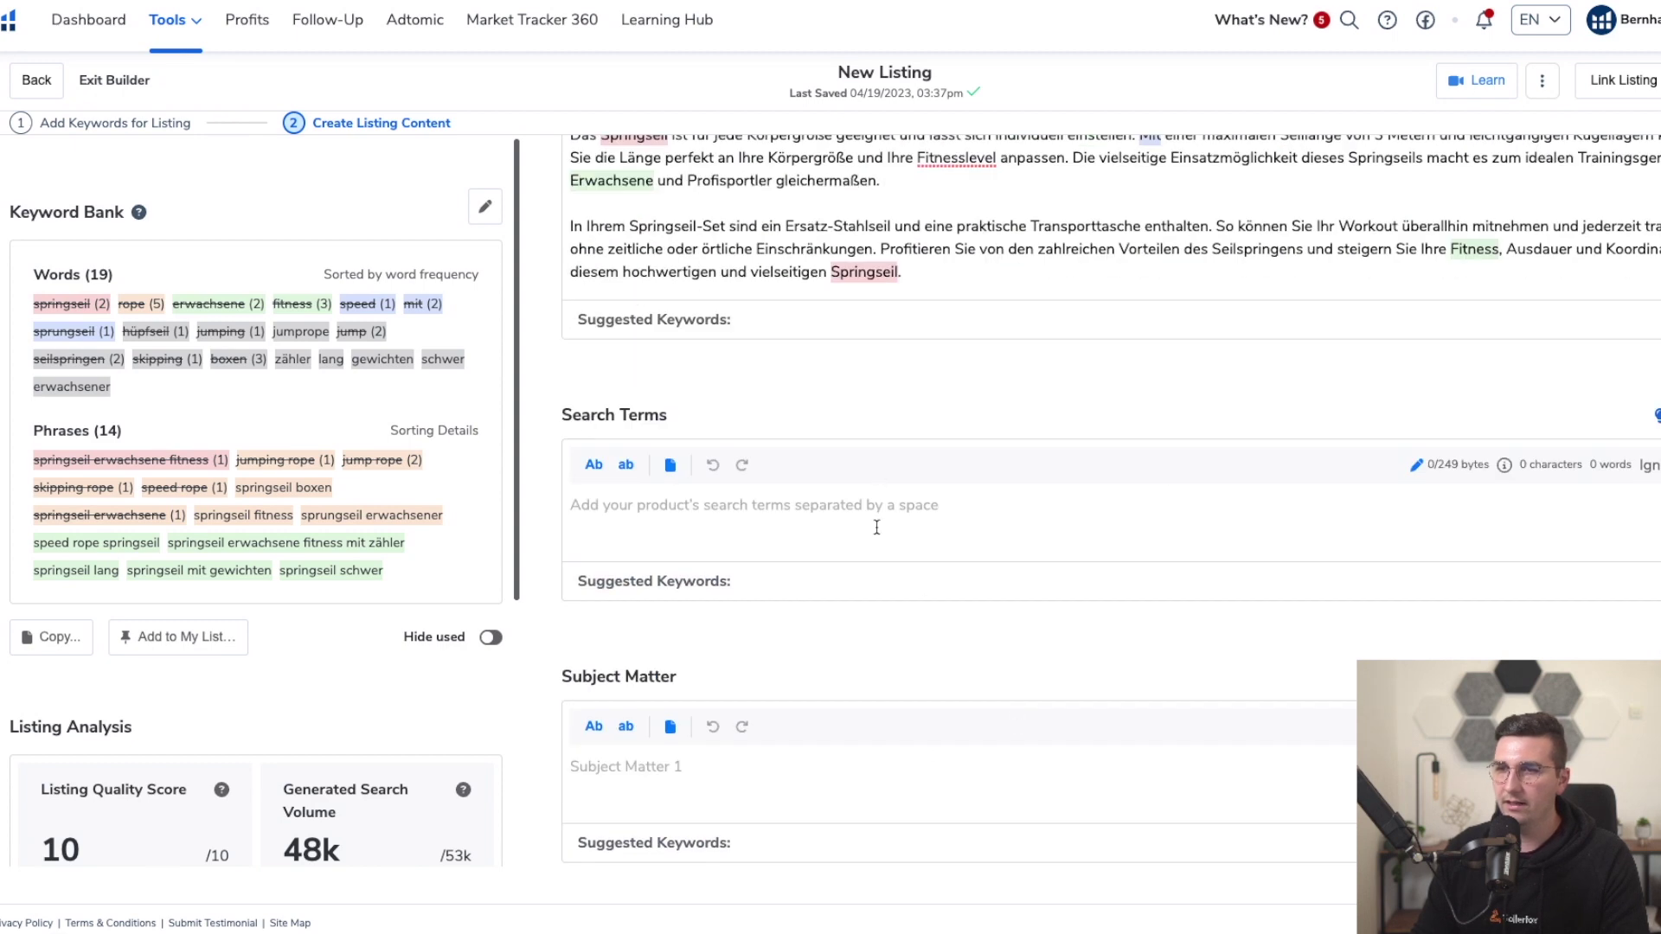
left_click(876, 527)
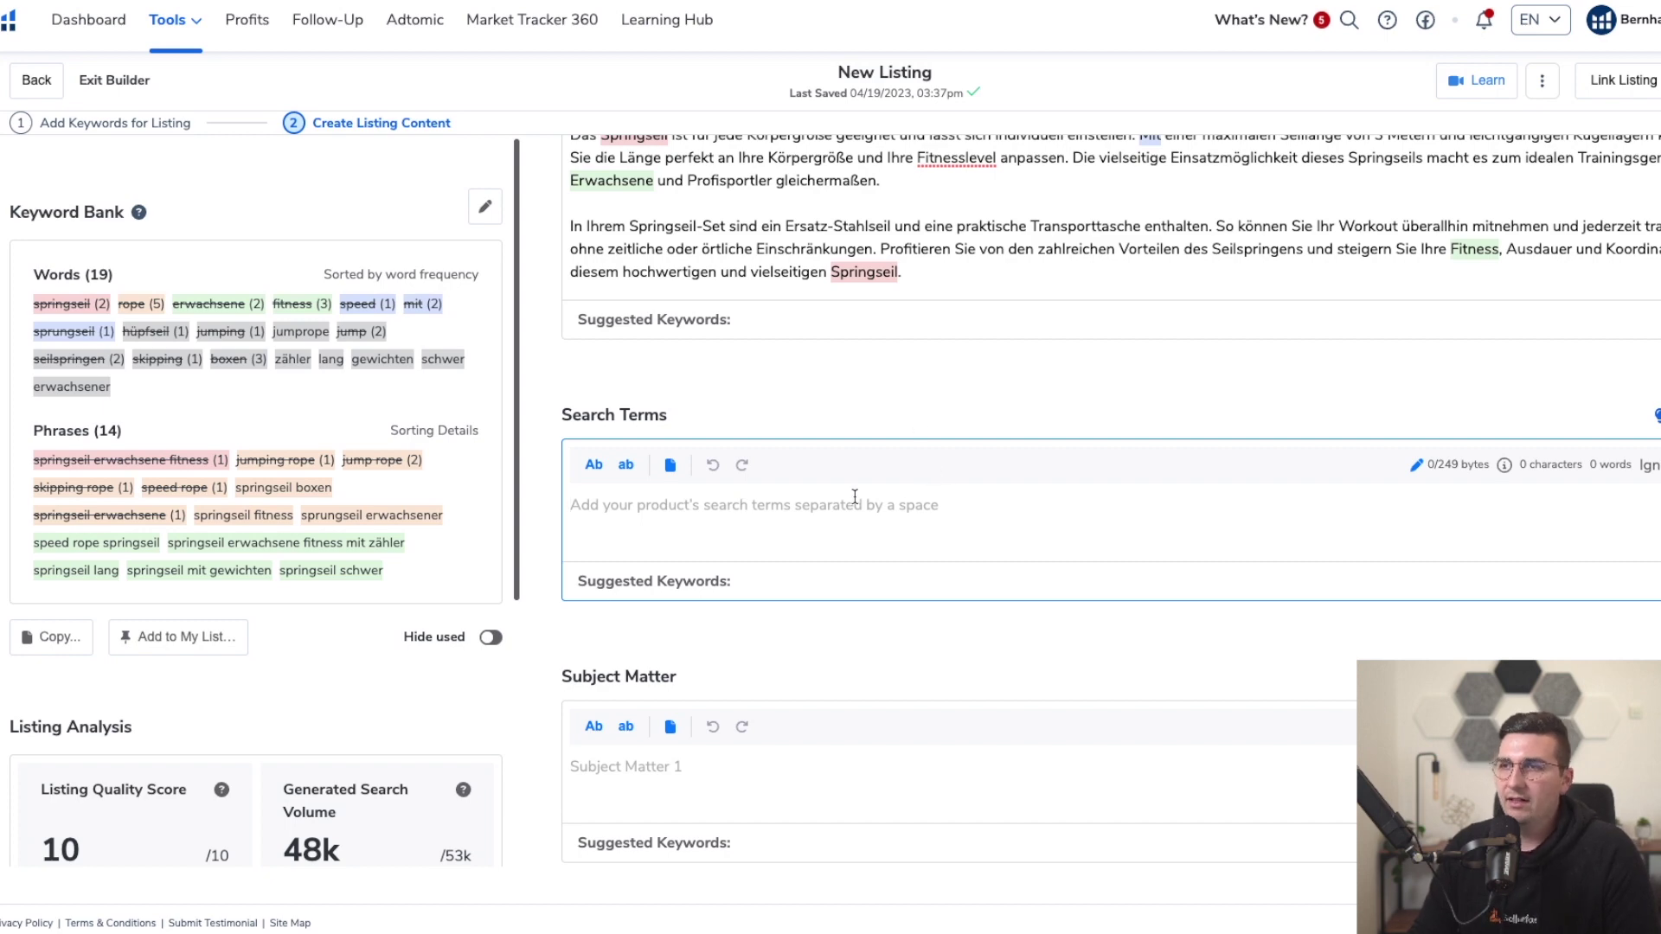
scroll(925, 487, "up", 15)
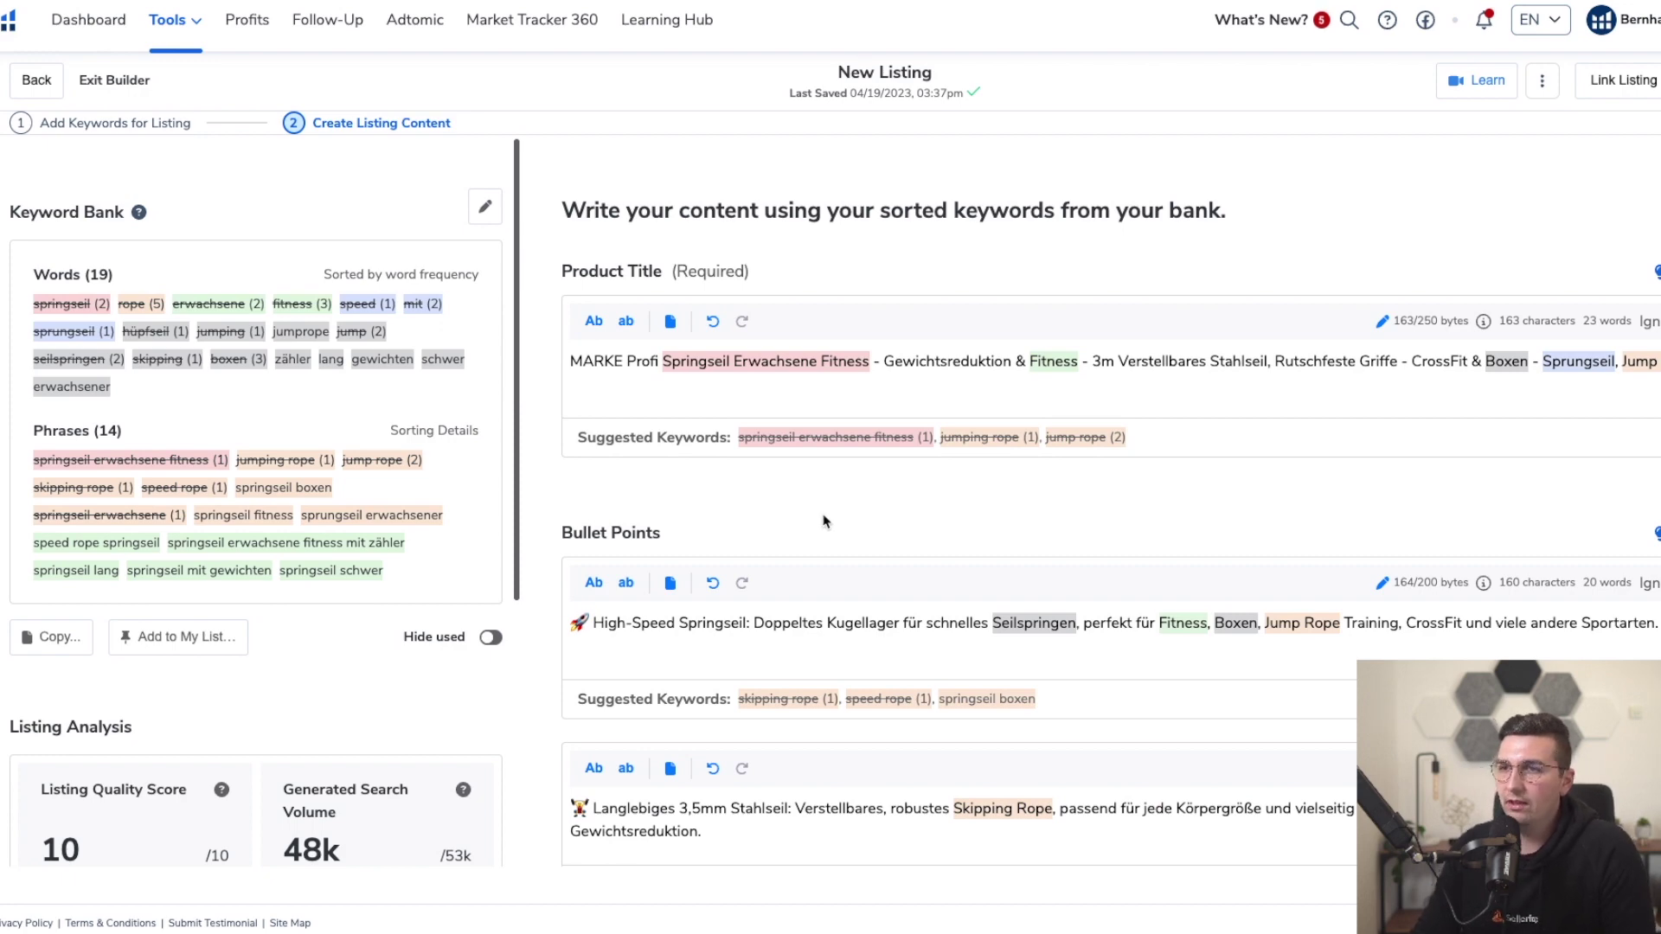
scroll(947, 542, "down", 6)
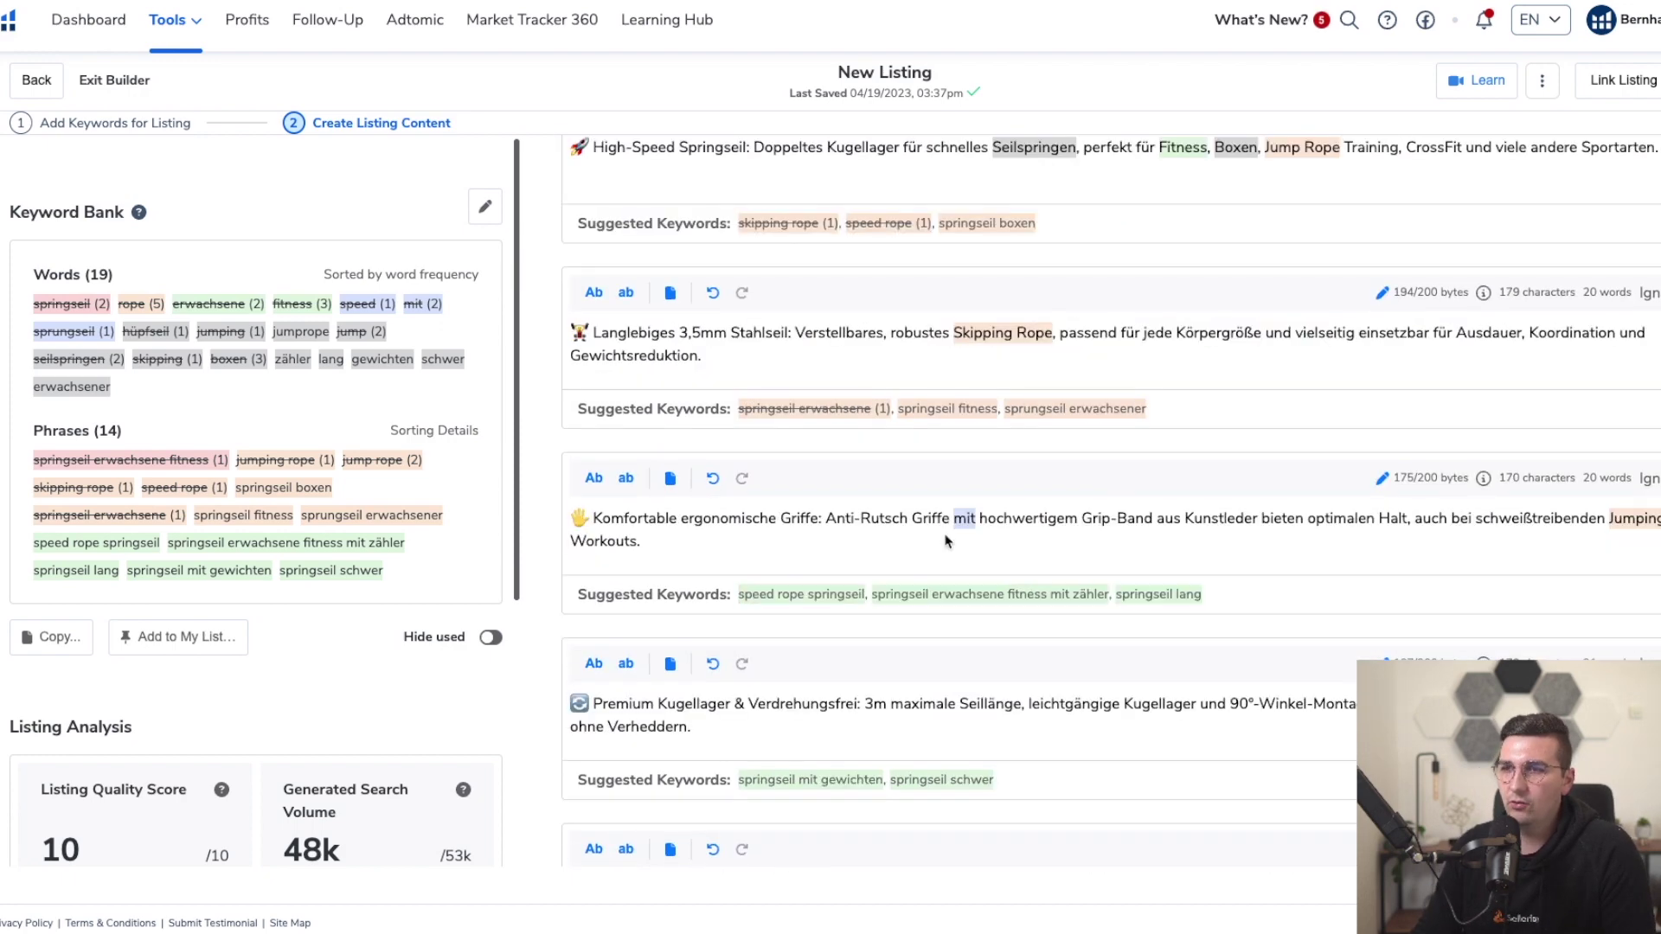
scroll(946, 542, "down", 10)
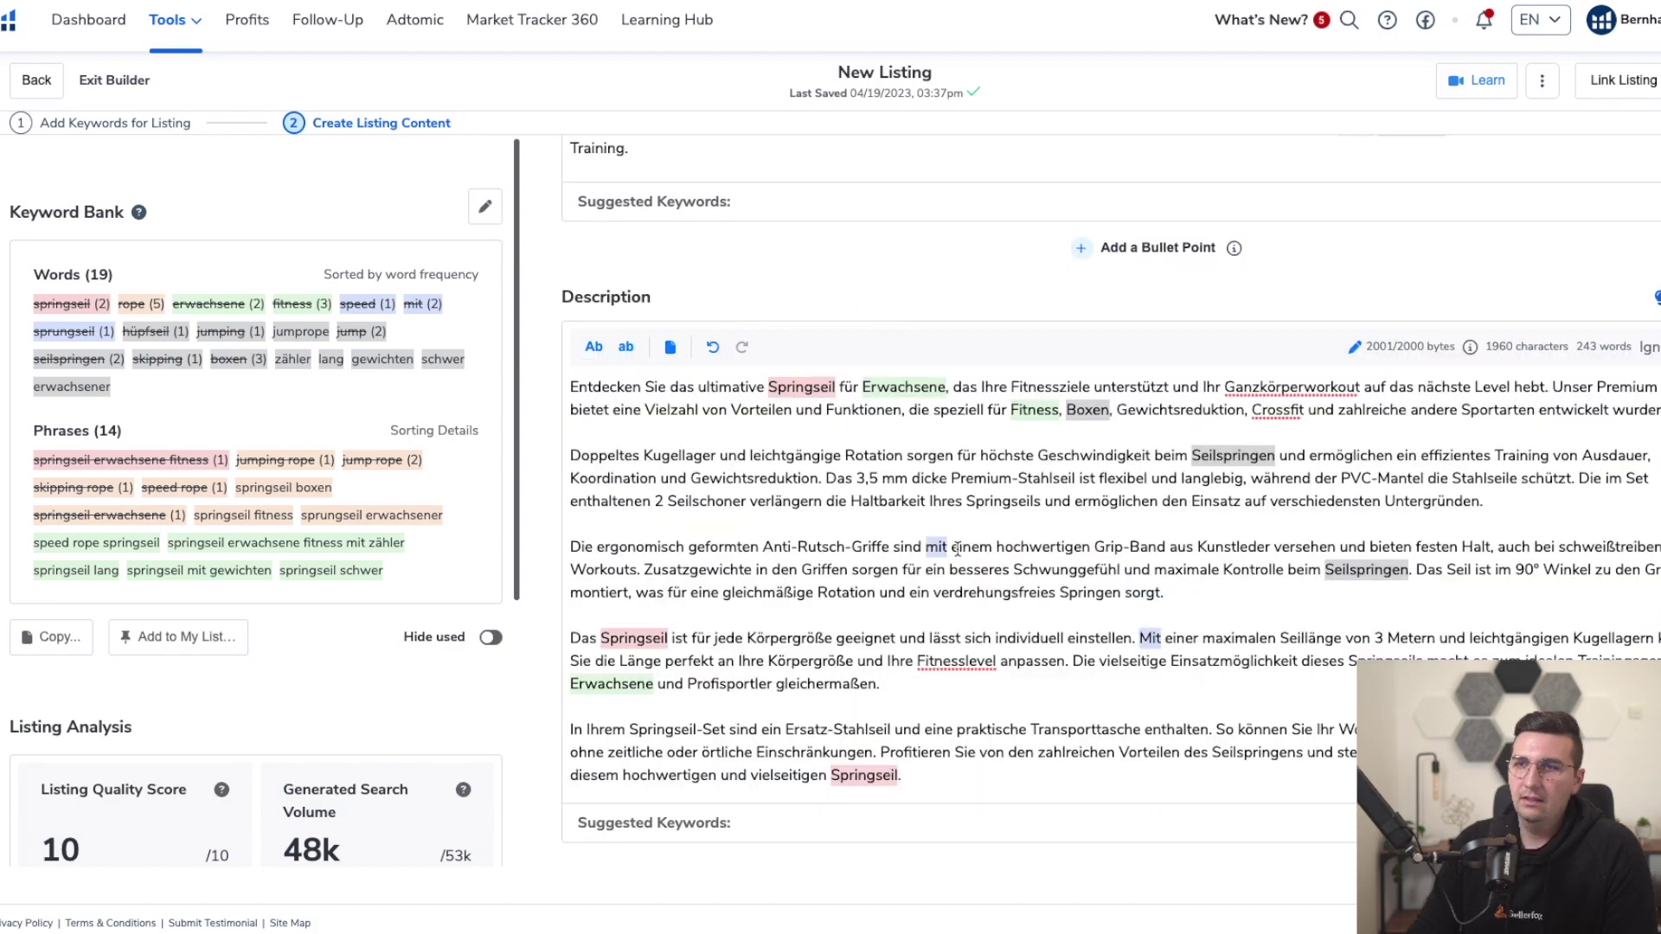
scroll(947, 543, "down", 6)
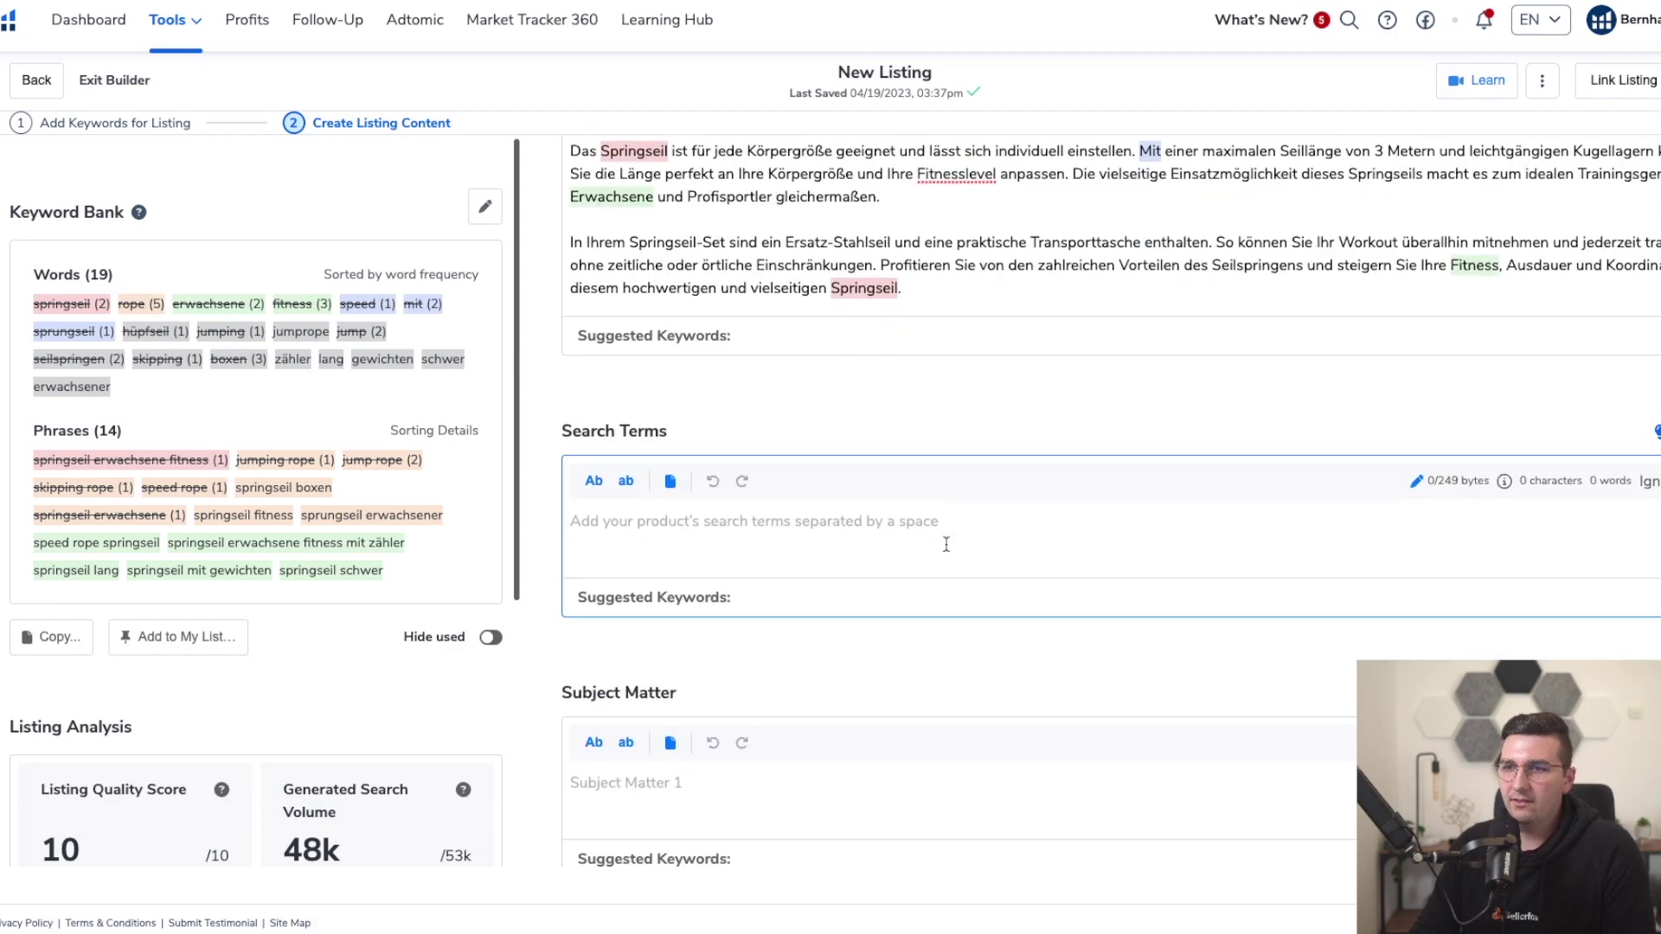
scroll(947, 519, "up", 13)
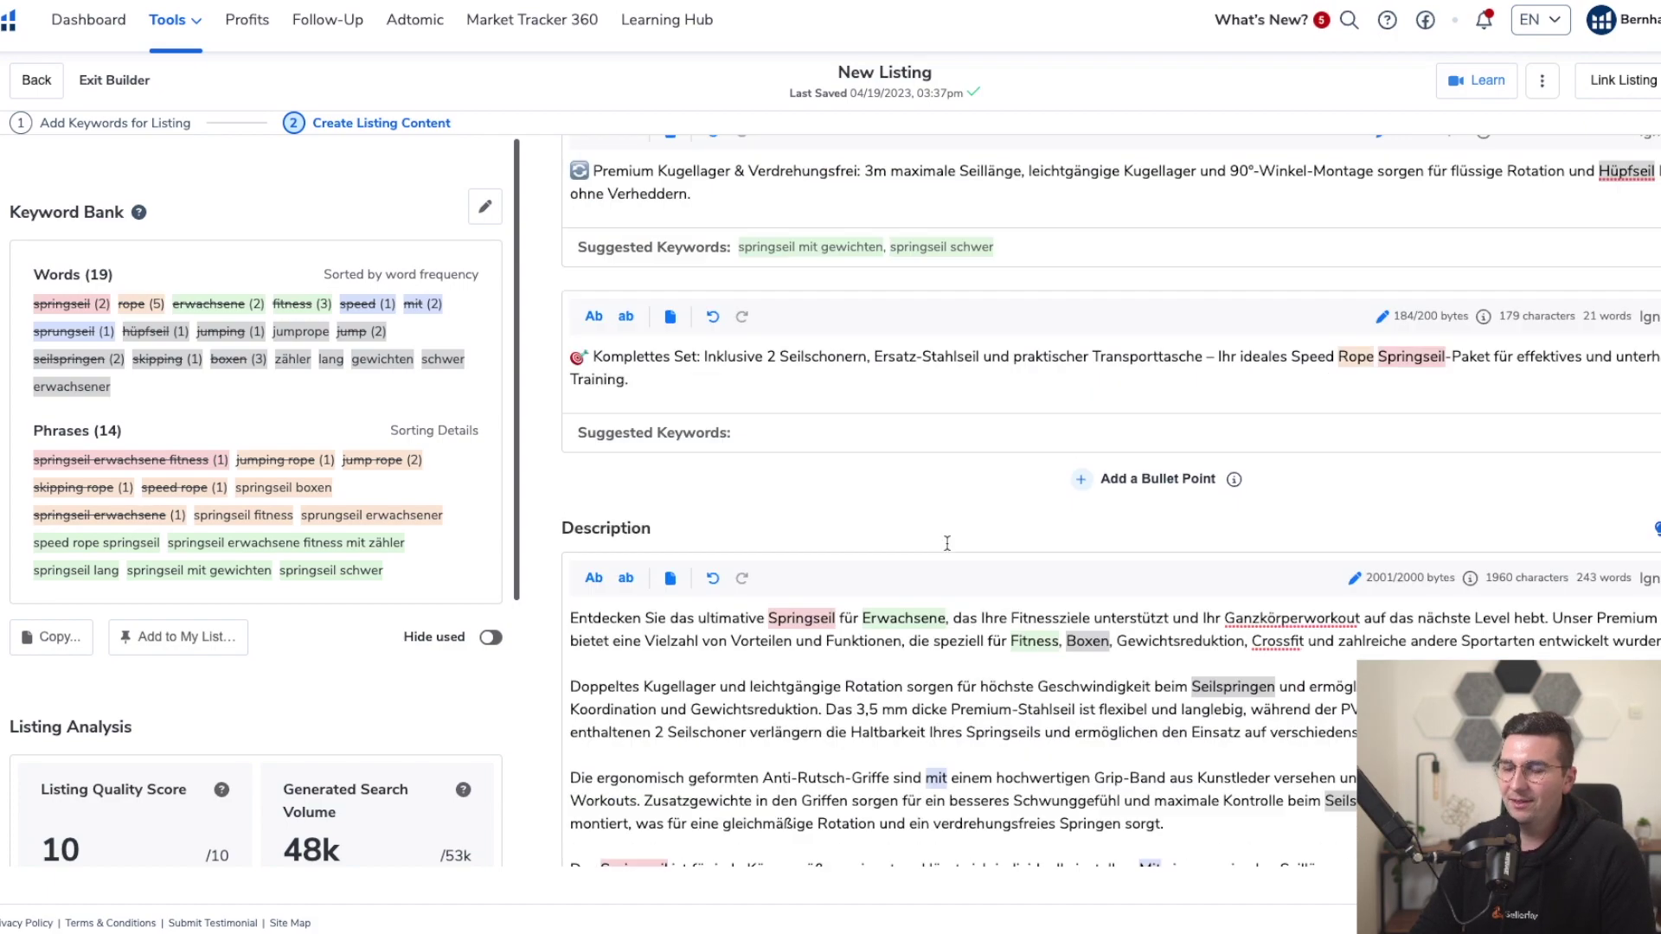
scroll(947, 554, "up", 8)
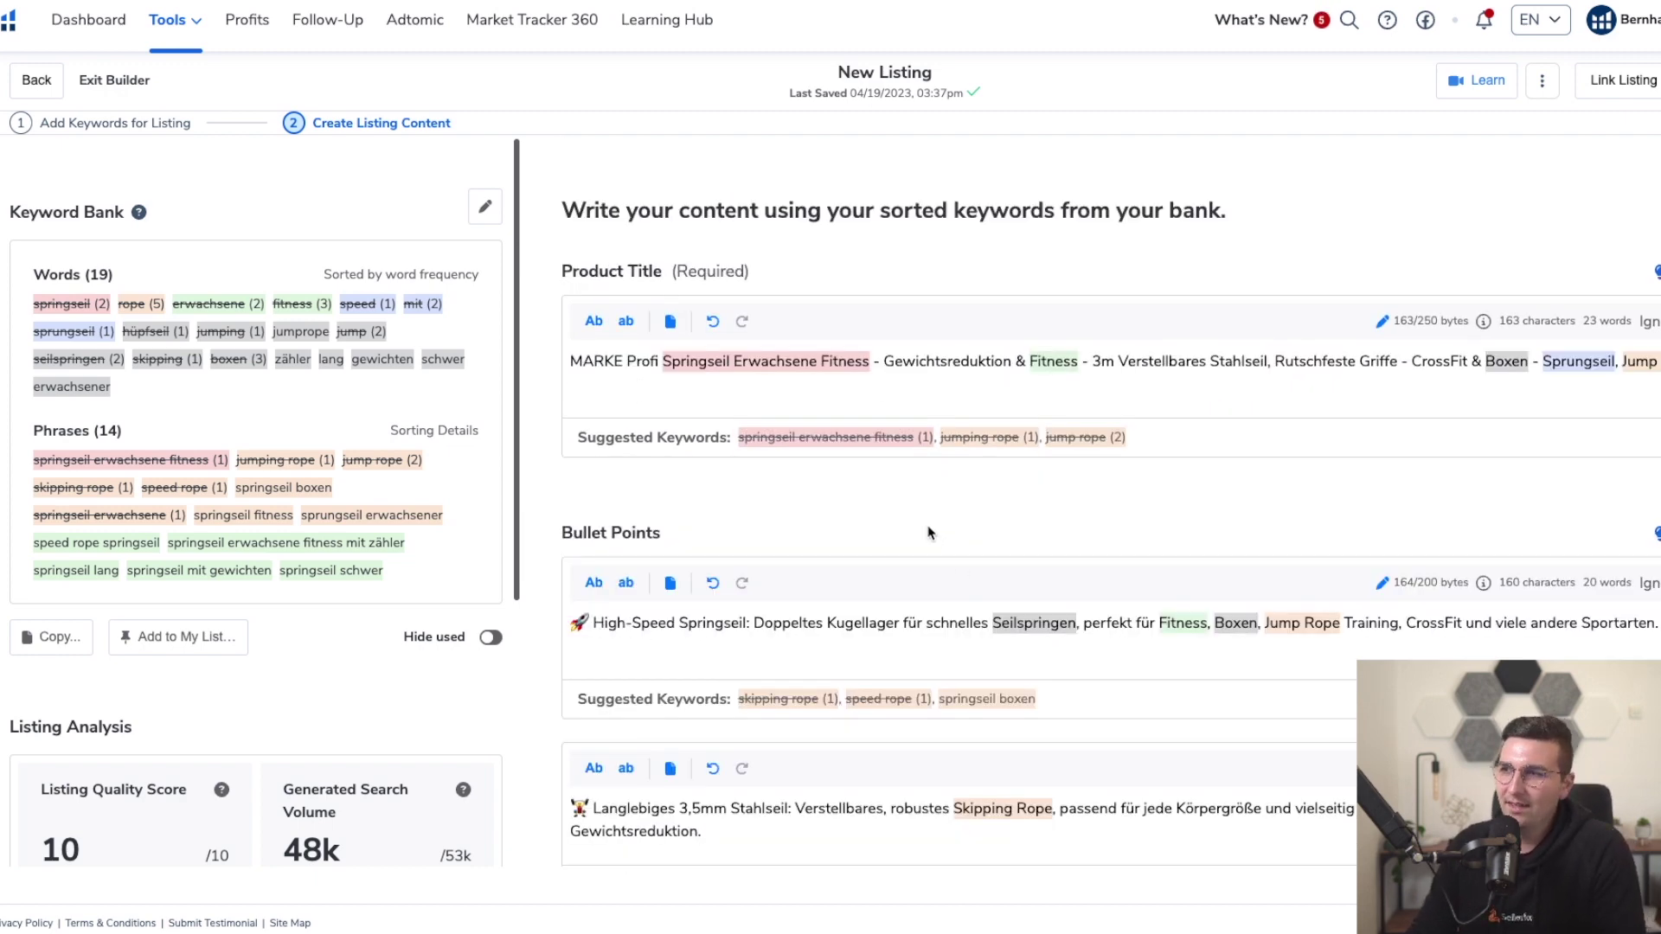
scroll(929, 532, "down", 1)
scroll(930, 528, "up", 1)
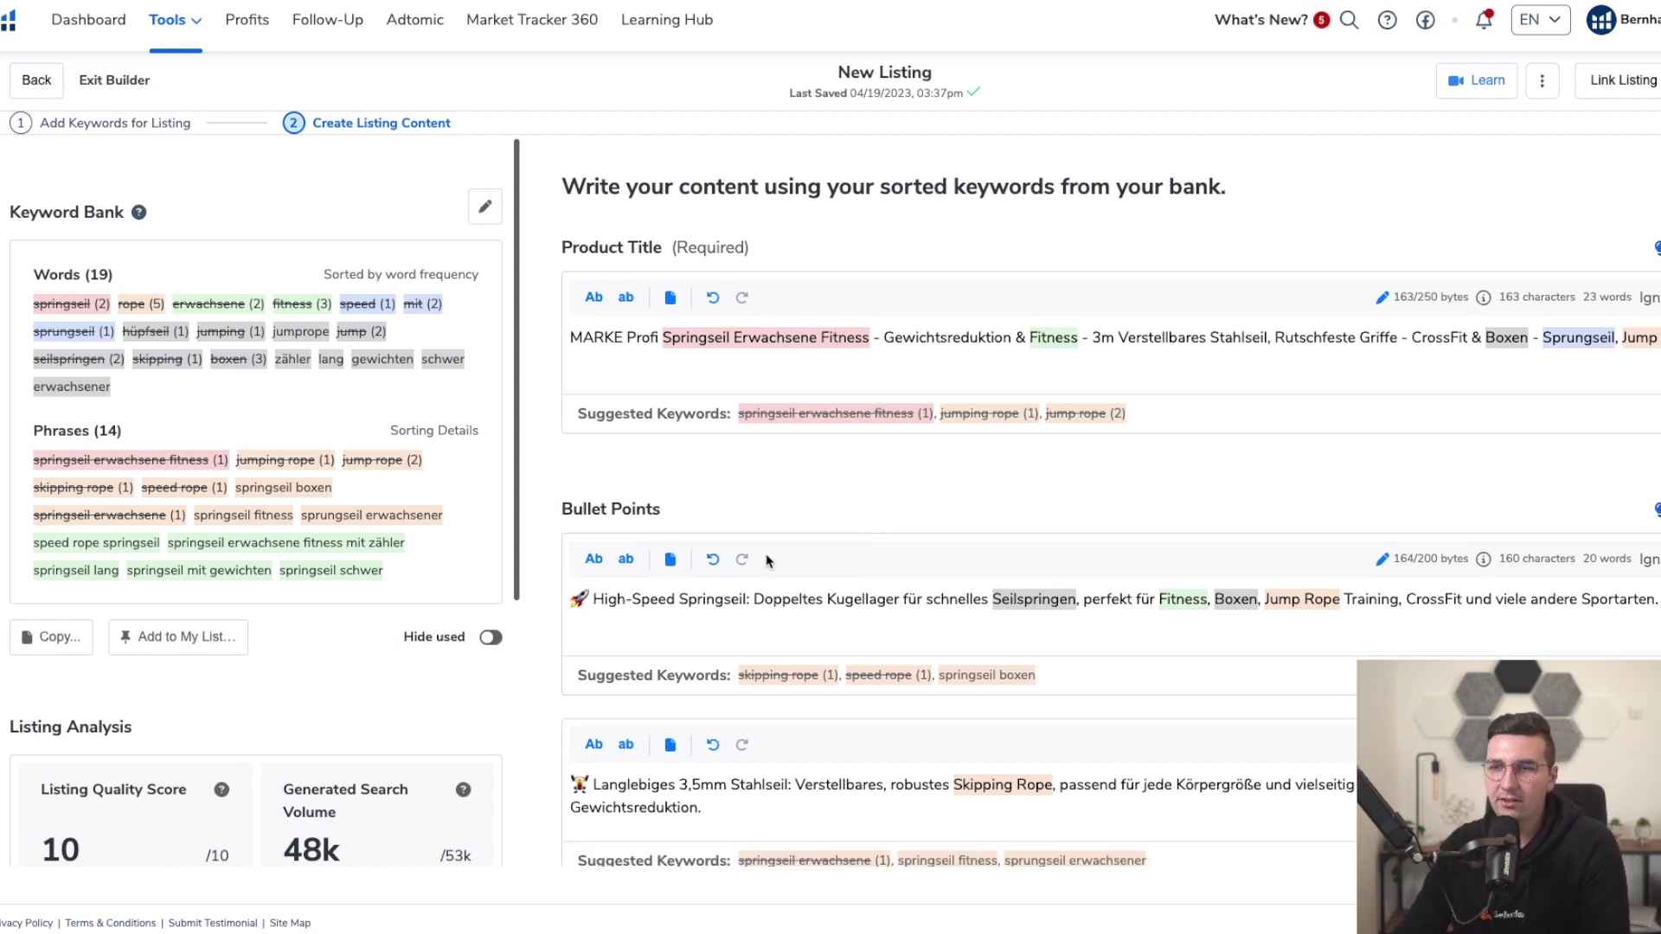
scroll(774, 556, "down", 1)
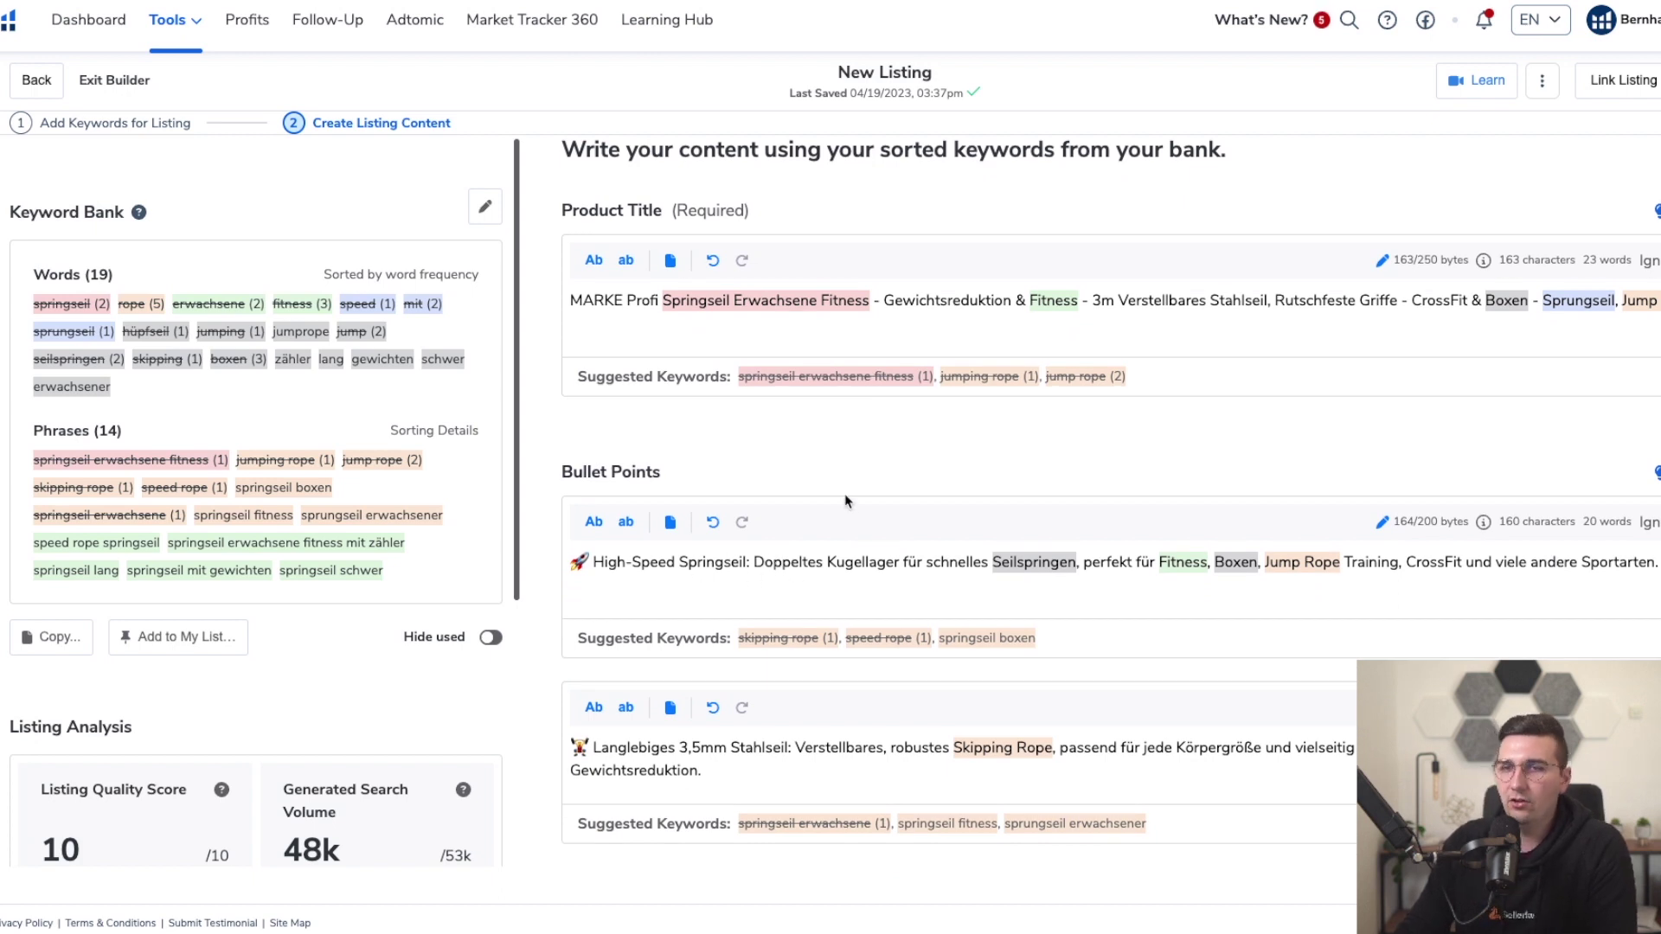
scroll(923, 474, "up", 1)
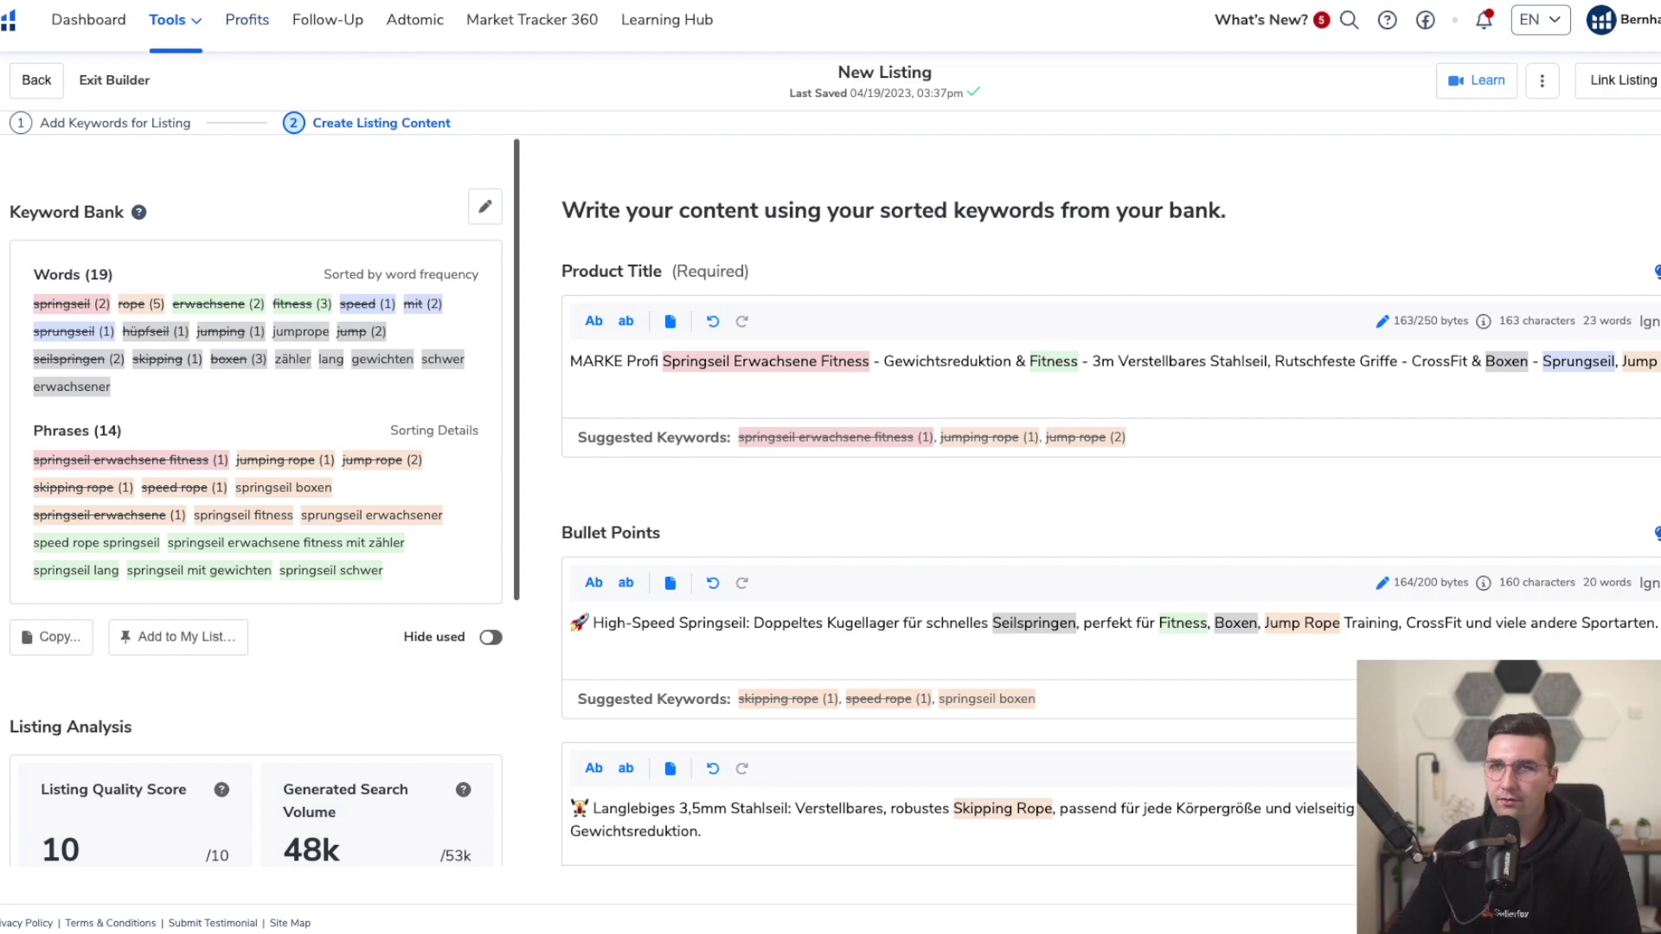
Switch to the Google Docs prompt document and review the prompts and guidelines for title, bullet points, description and backend keywords
key("ctrl+Tab")
left_click(621, 524)
scroll(804, 594, "down", 9)
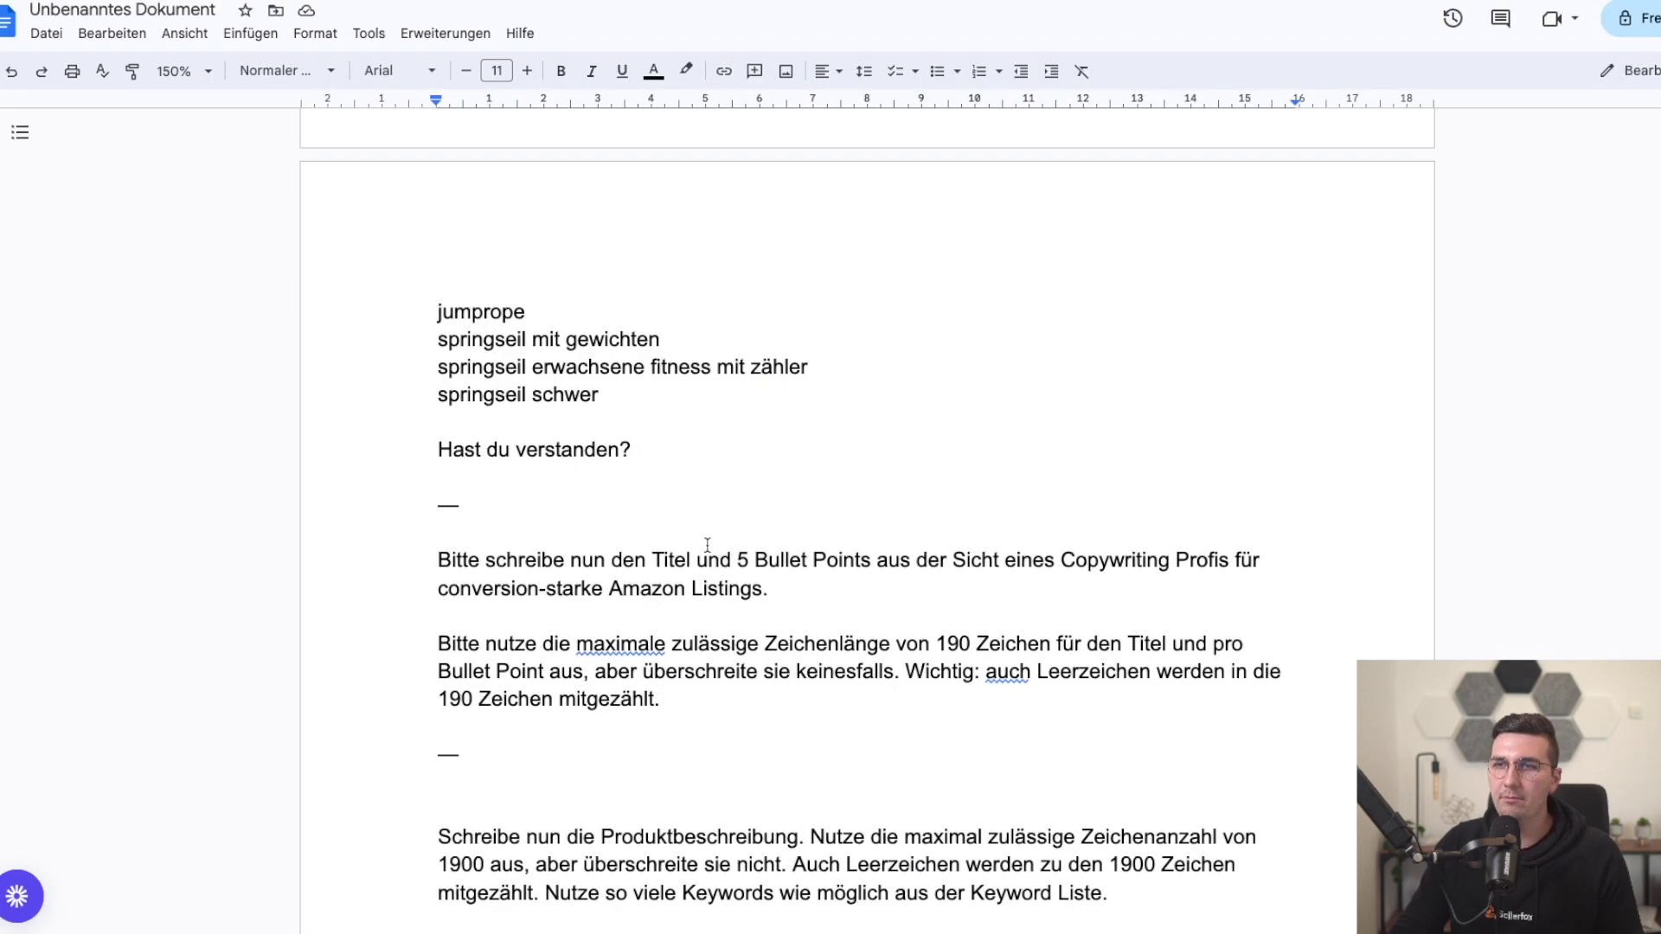
scroll(816, 606, "up", 20)
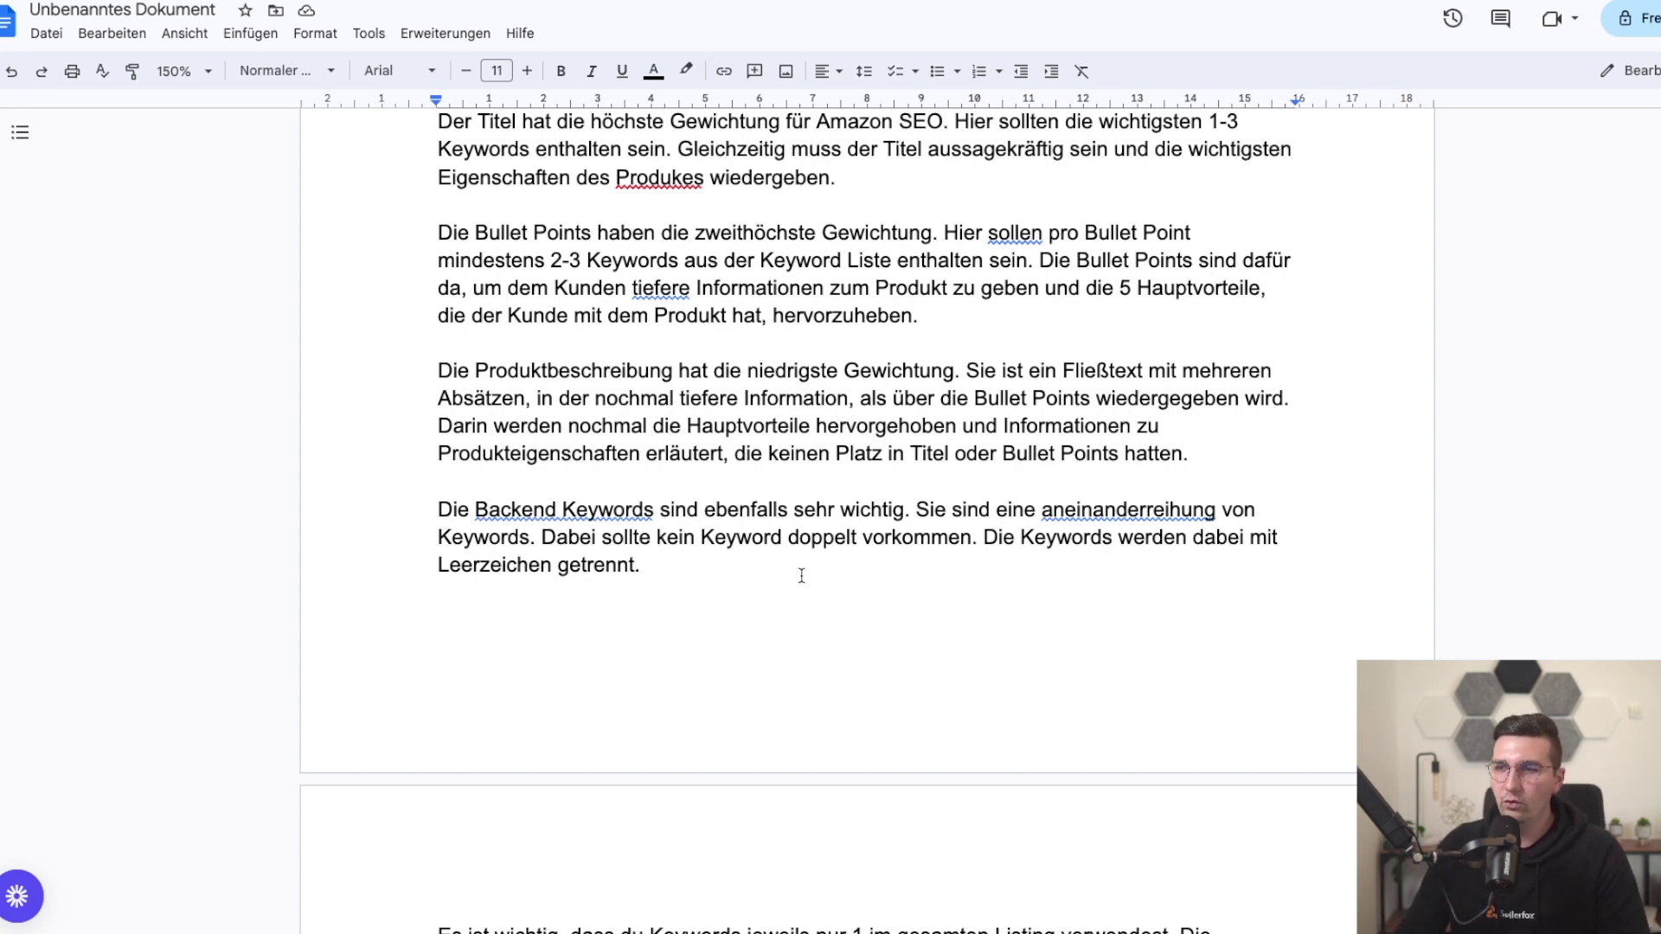
scroll(807, 577, "up", 2)
scroll(870, 577, "down", 4)
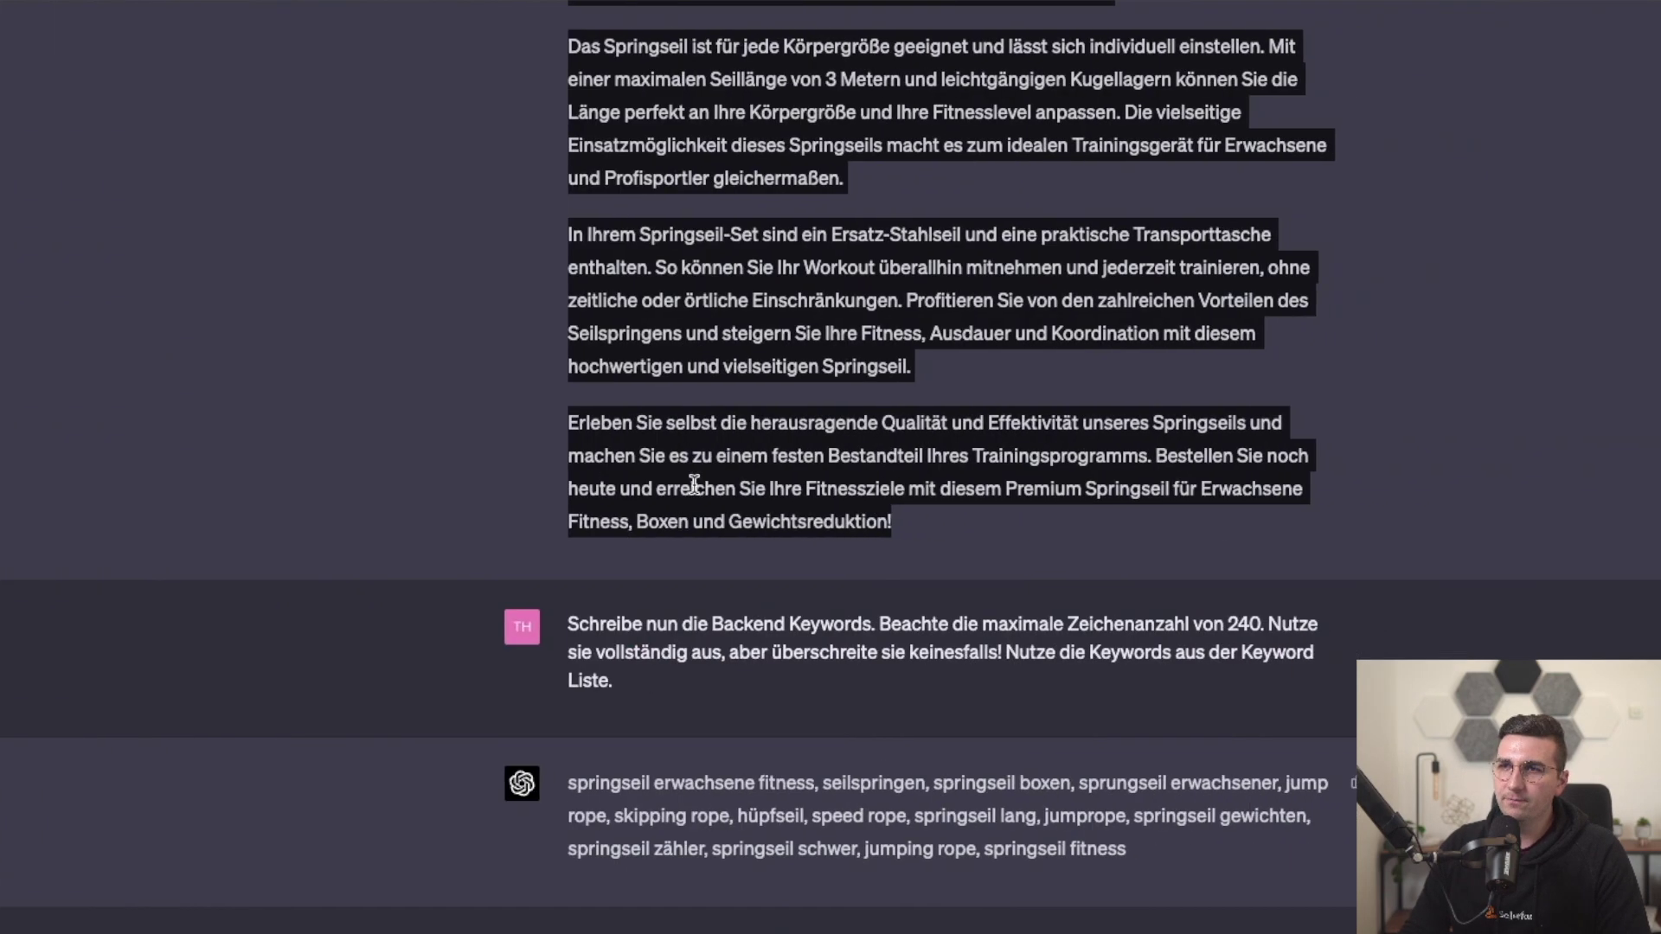
In the ChatGPT conversation, clear the text selection and return to the beginning to check which model is used
left_click(159, 386)
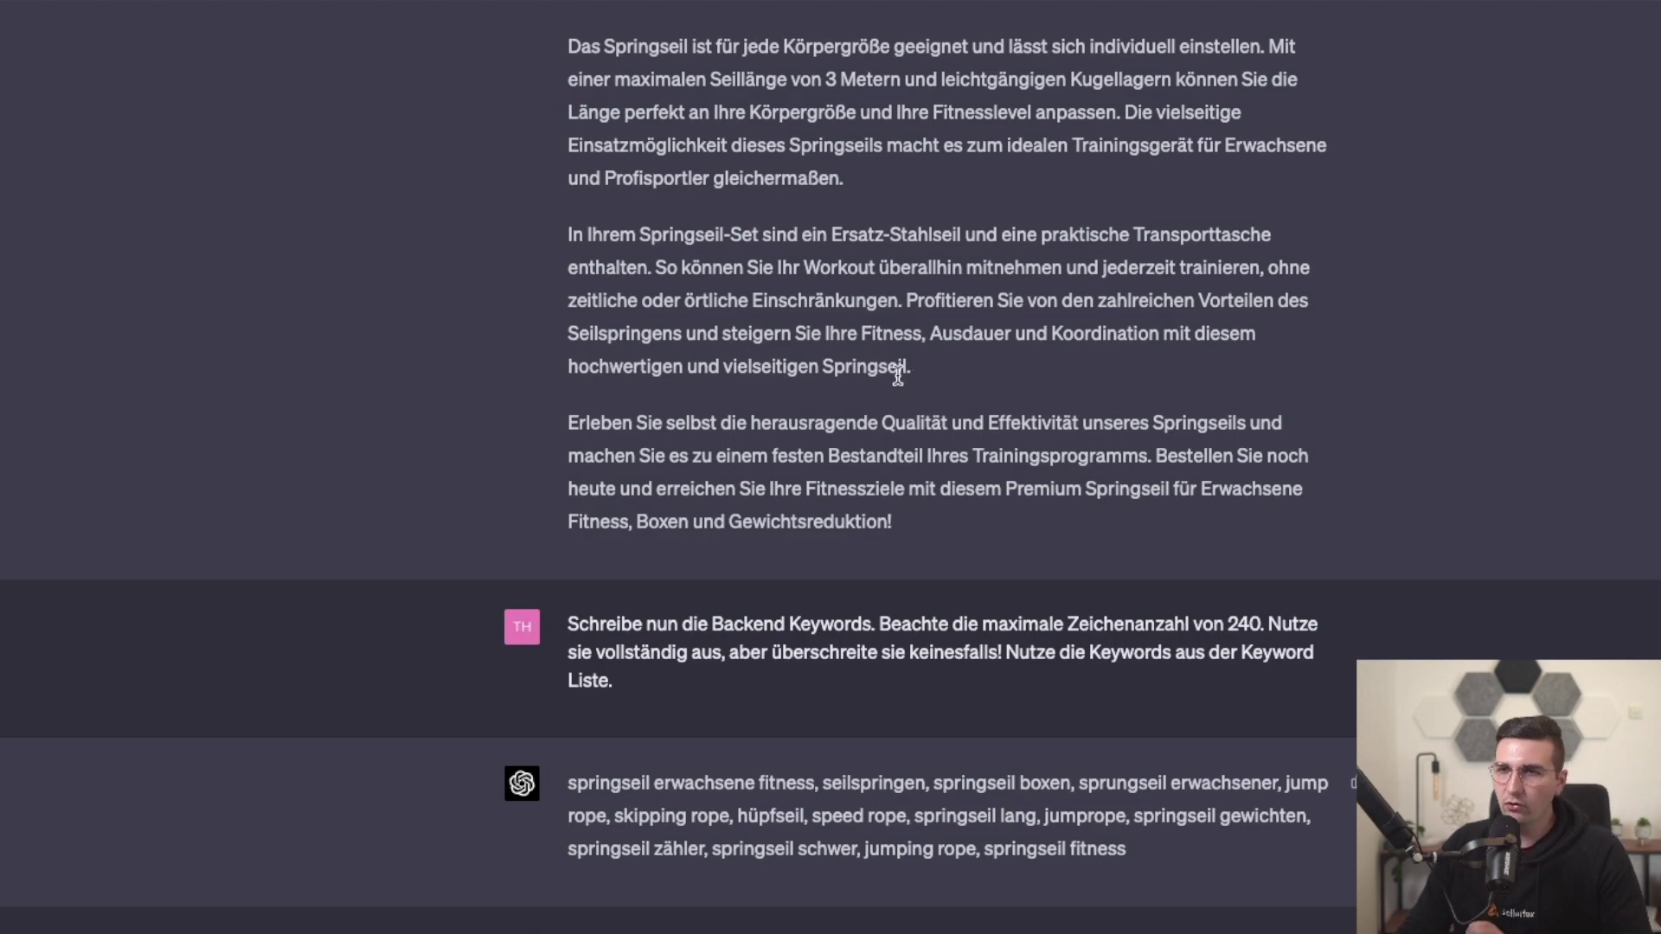
scroll(926, 415, "up", 20)
scroll(943, 437, "up", 20)
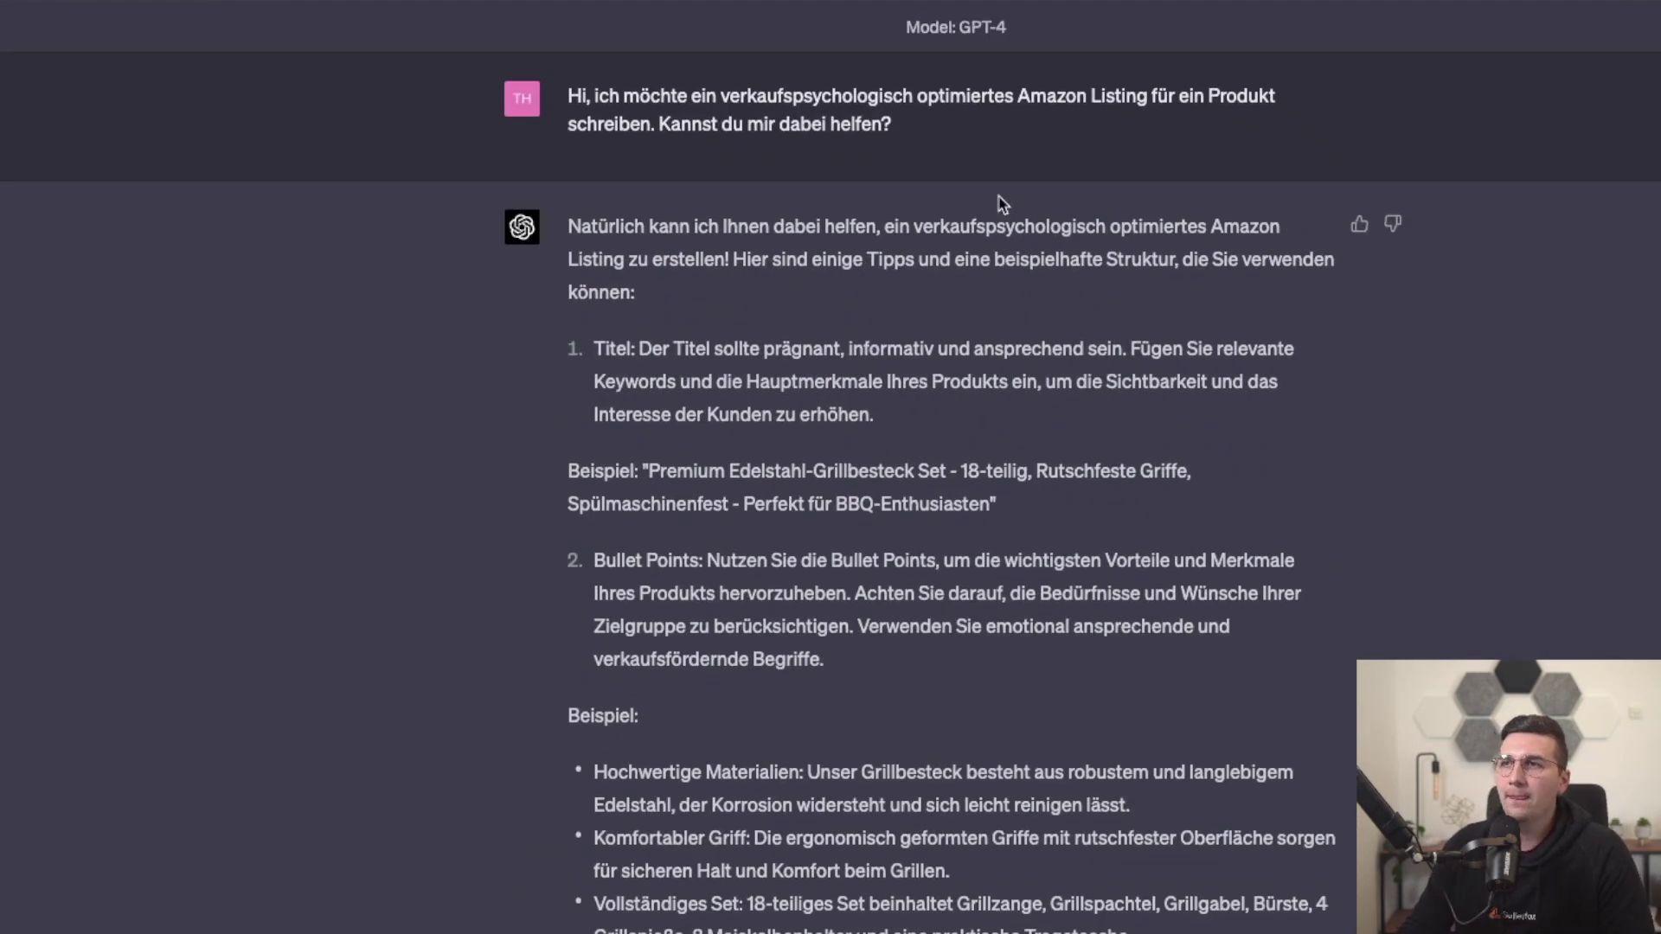
left_click_drag(962, 28, 1021, 32)
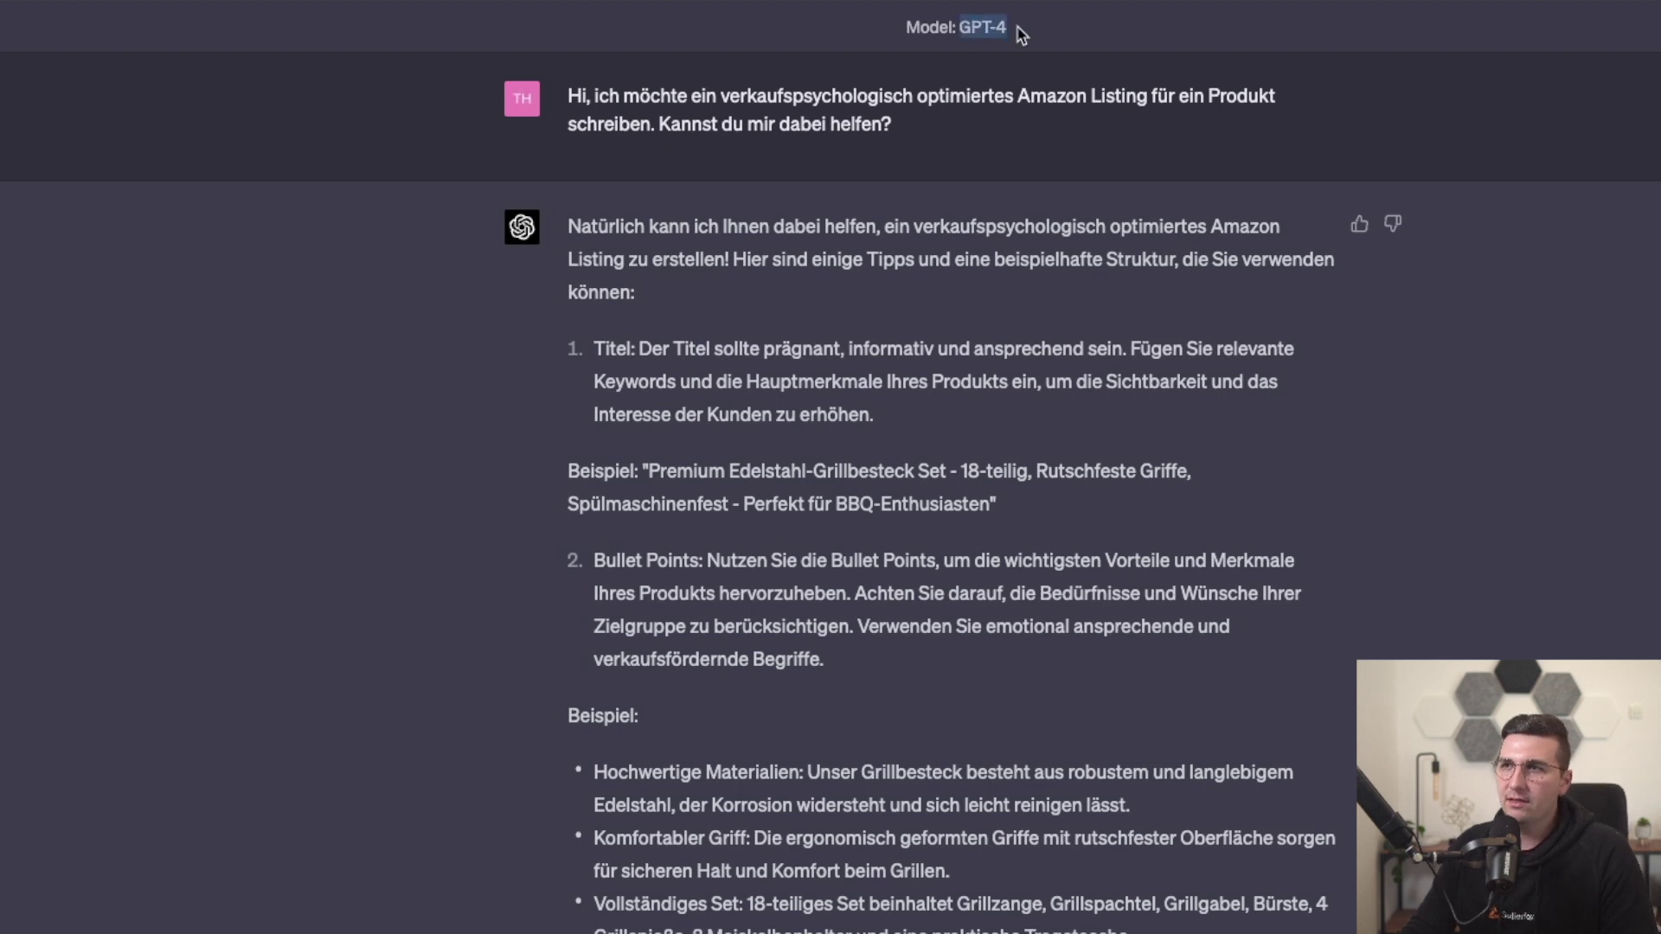
left_click(1027, 33)
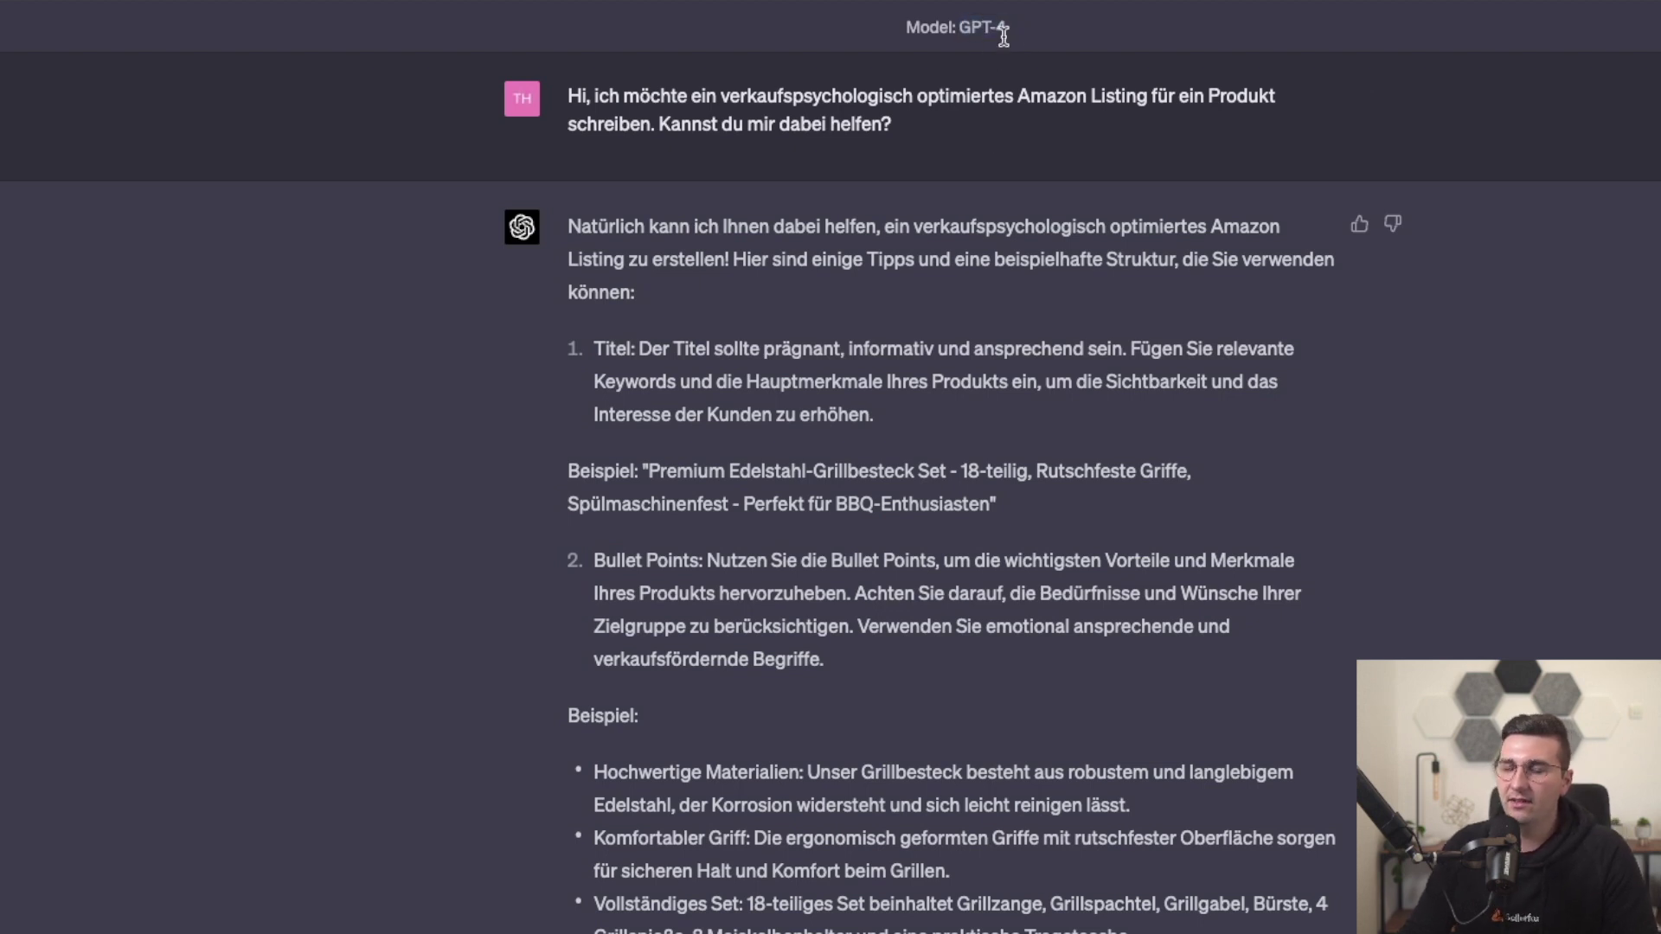